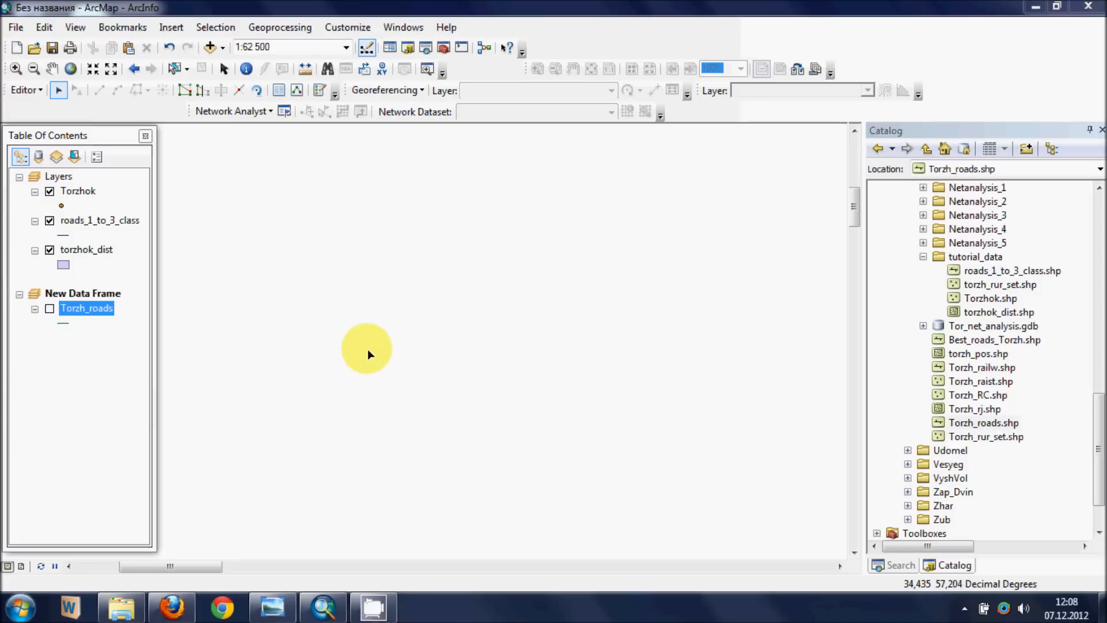
- Display the Torzh_roads layer and select the southwest and east road segments at the lower crossing to inspect their ends
click(49, 310)
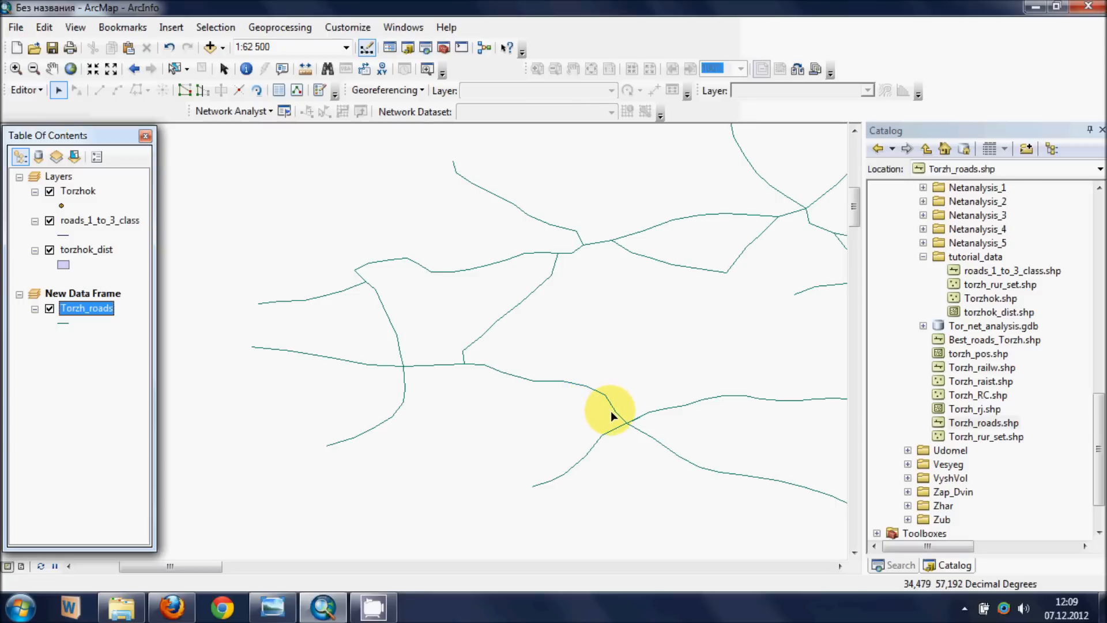
click(613, 431)
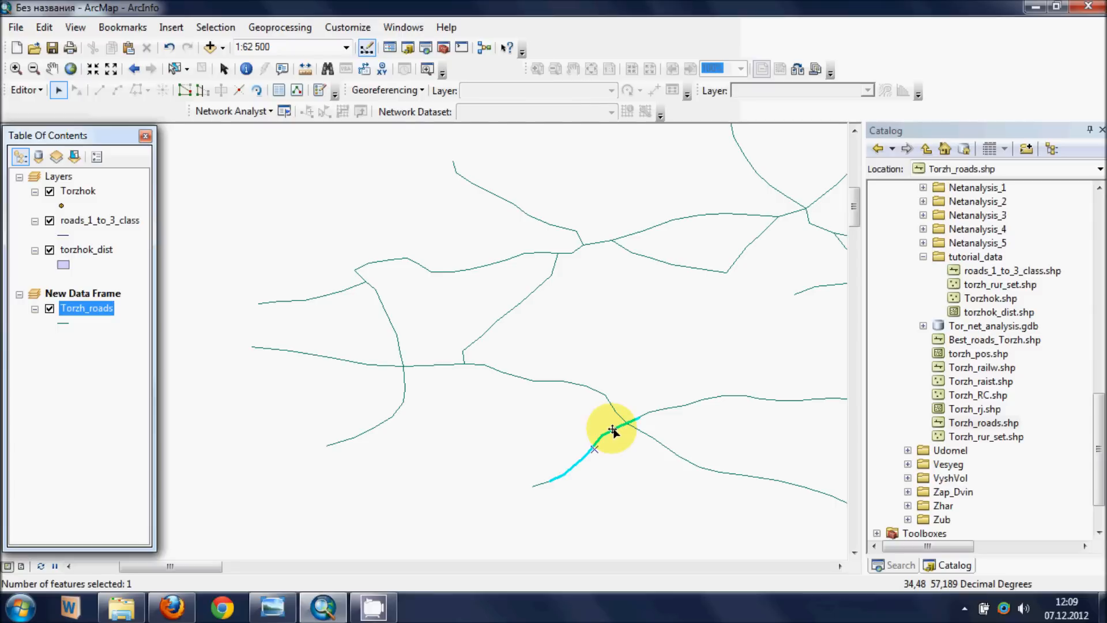
click(650, 411)
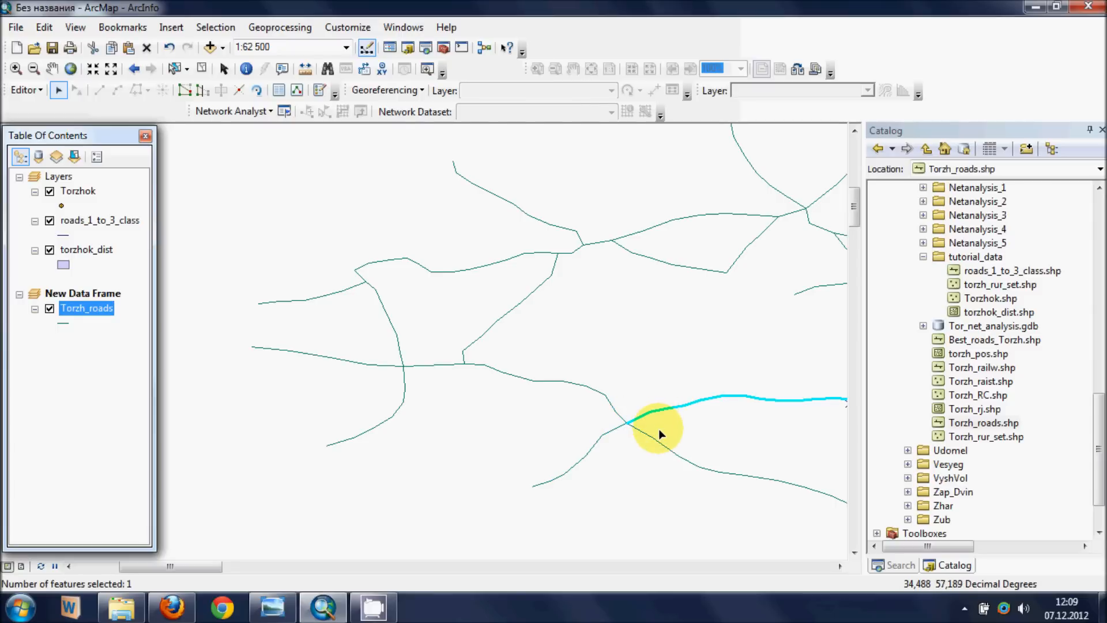
scroll(659, 428, up, 1)
scroll(658, 437, up, 3)
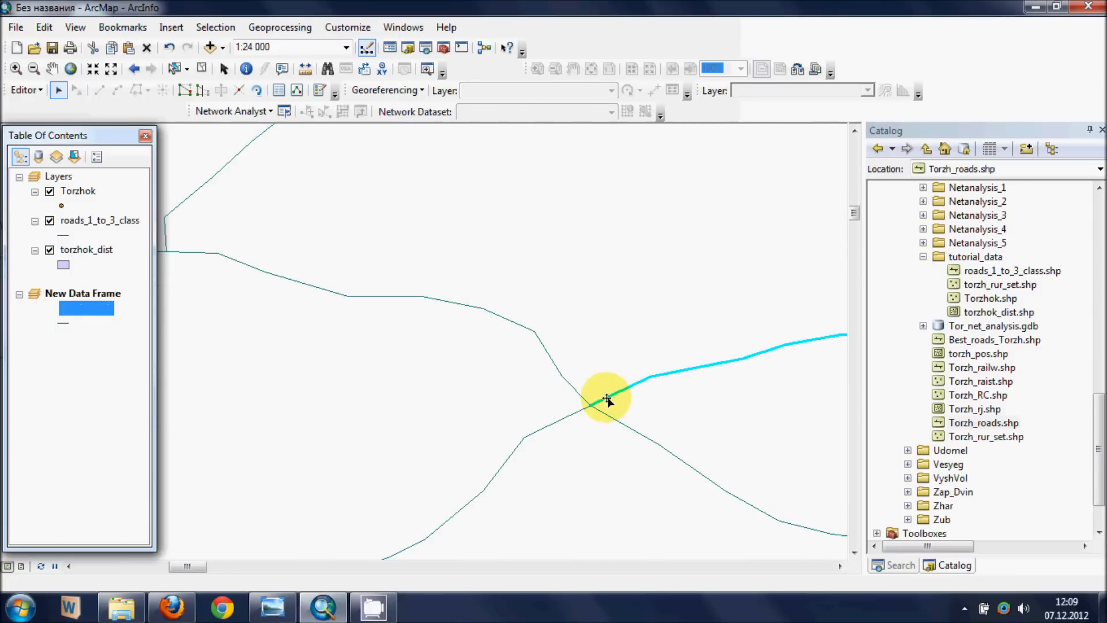
- Select the southwest road segment that overshoots the crossing, open it for vertex editing and delete its overshooting end vertex
click(579, 413)
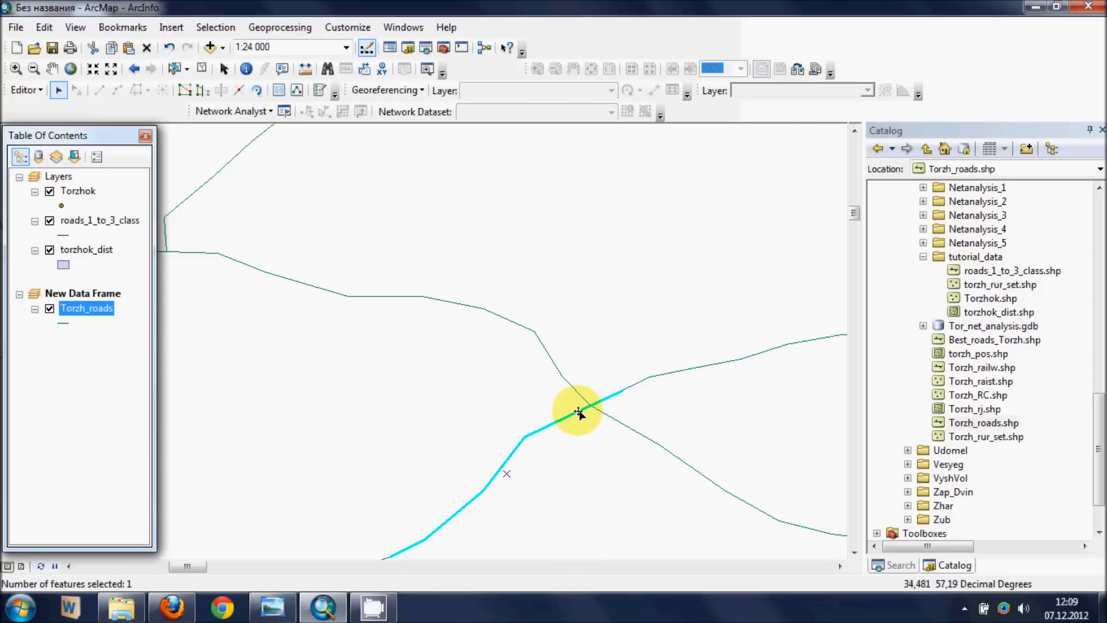
click(34, 90)
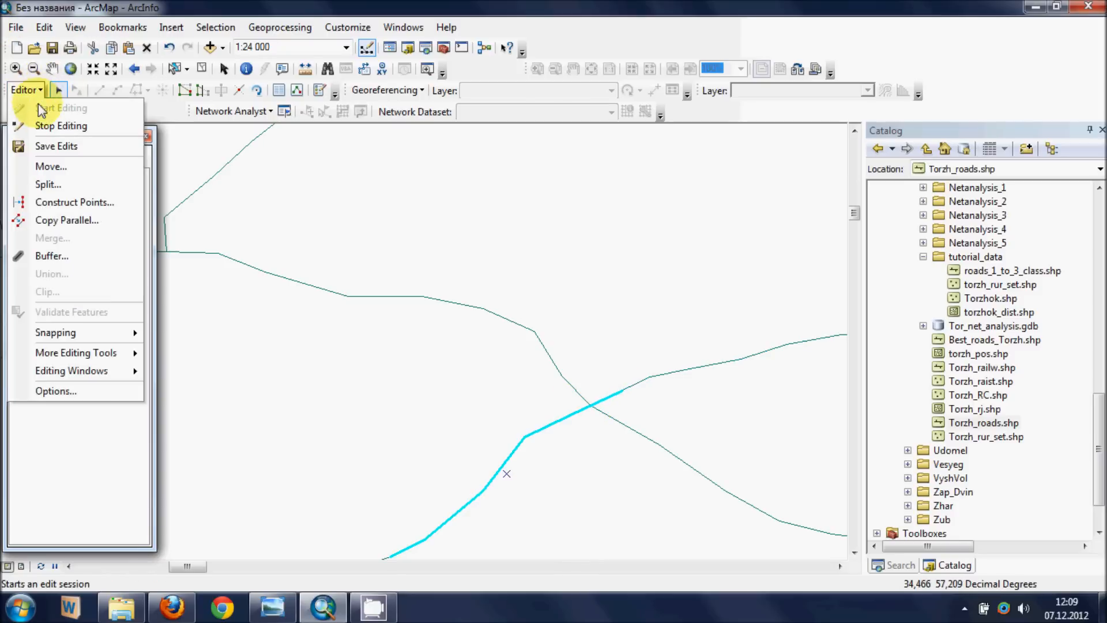
click(58, 90)
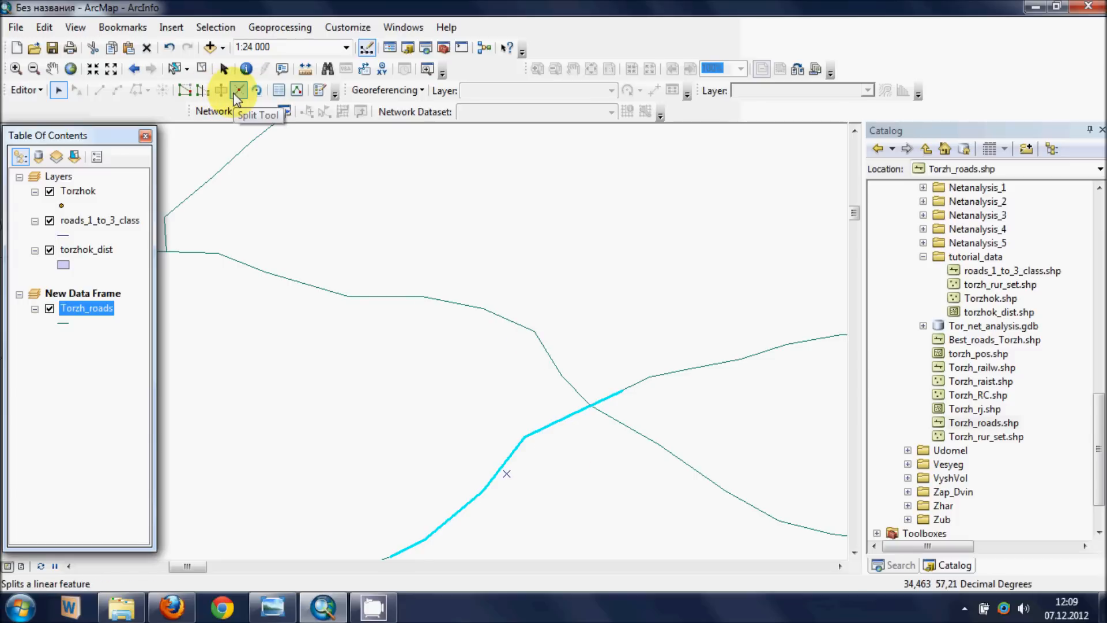
click(184, 90)
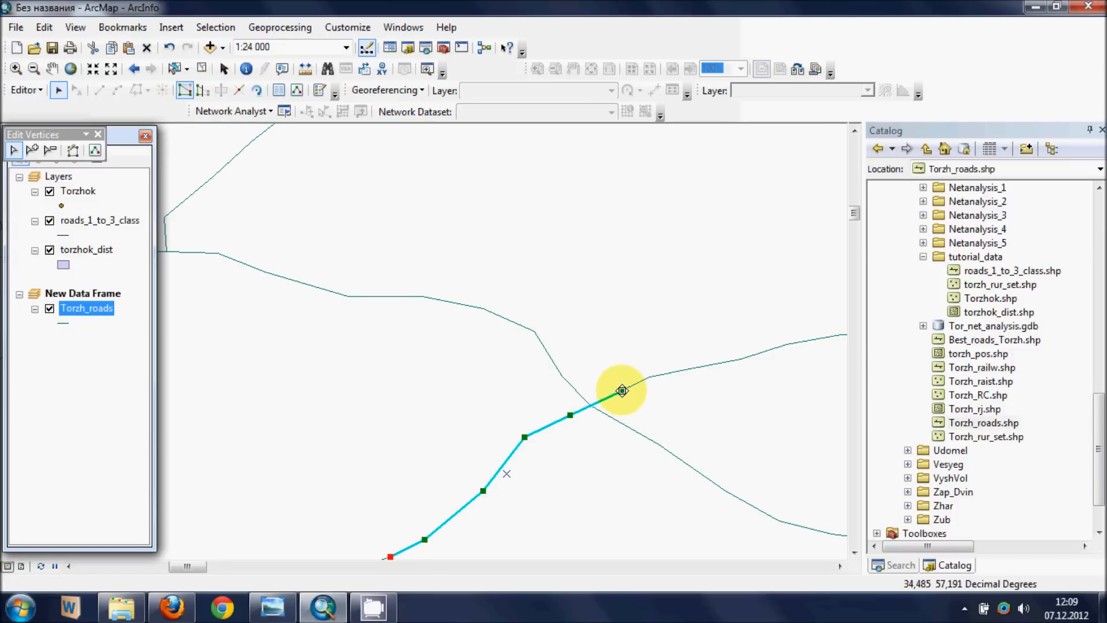
right_click(621, 391)
click(669, 188)
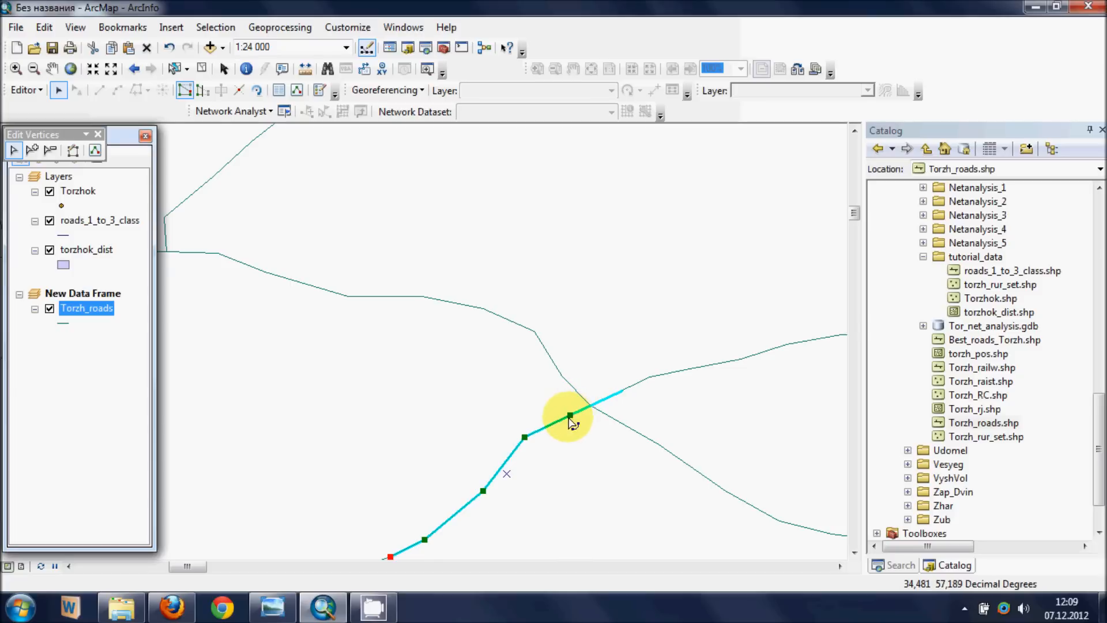
- Move the southwest segment's new end vertex onto the crossing point and finish the sketch
drag(570, 414, 589, 405)
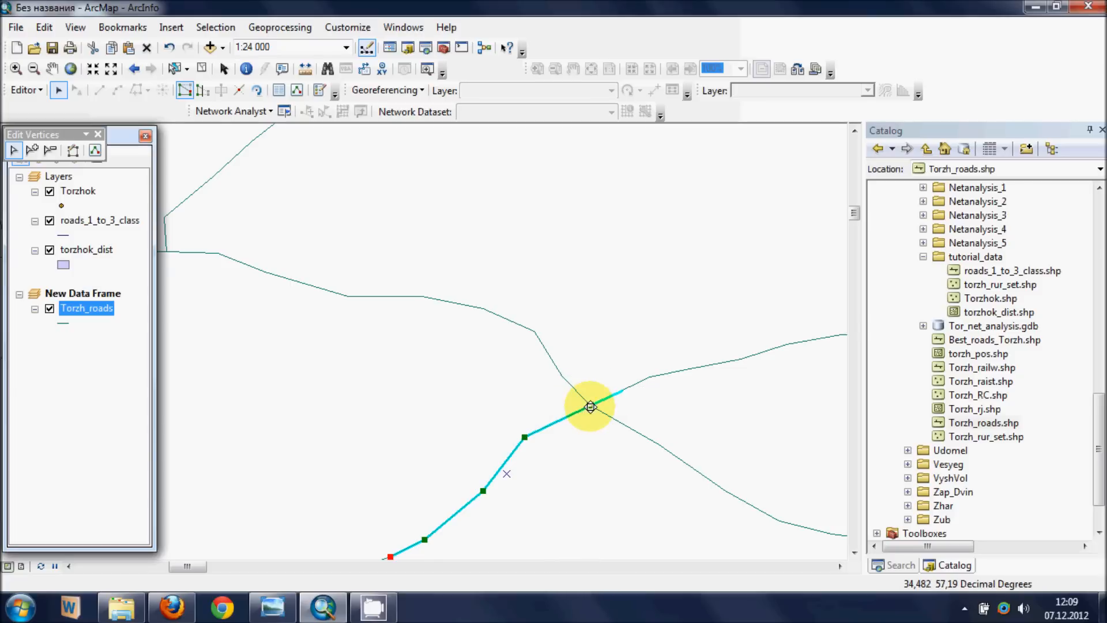
right_click(590, 407)
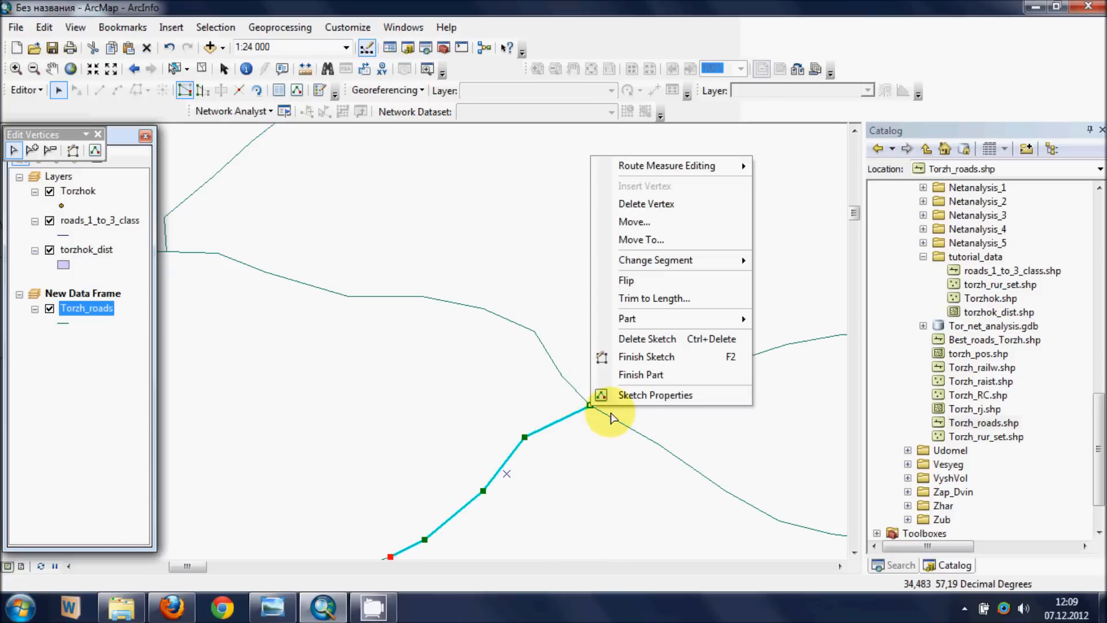
click(635, 356)
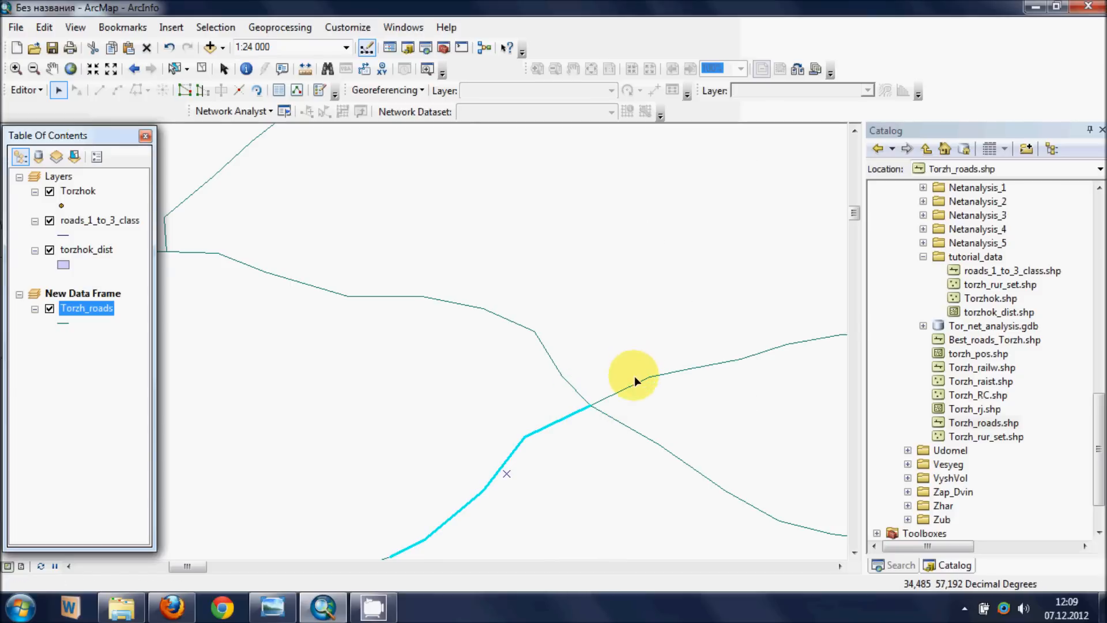
- Check the corrected crossing by selecting the road segments that meet there, and clear the selection
click(615, 394)
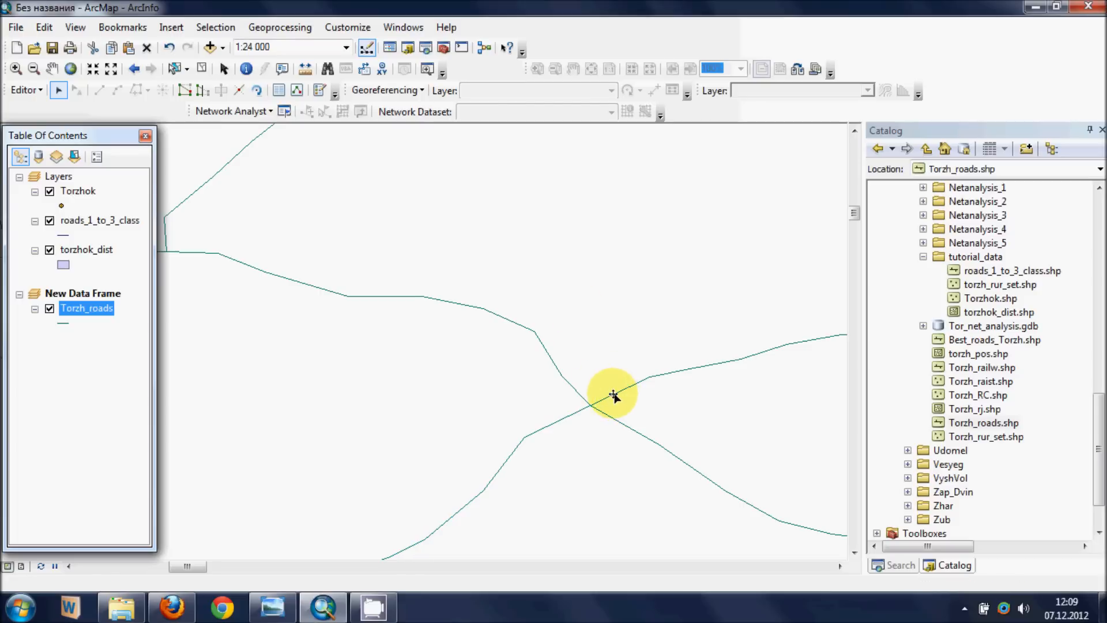
click(586, 407)
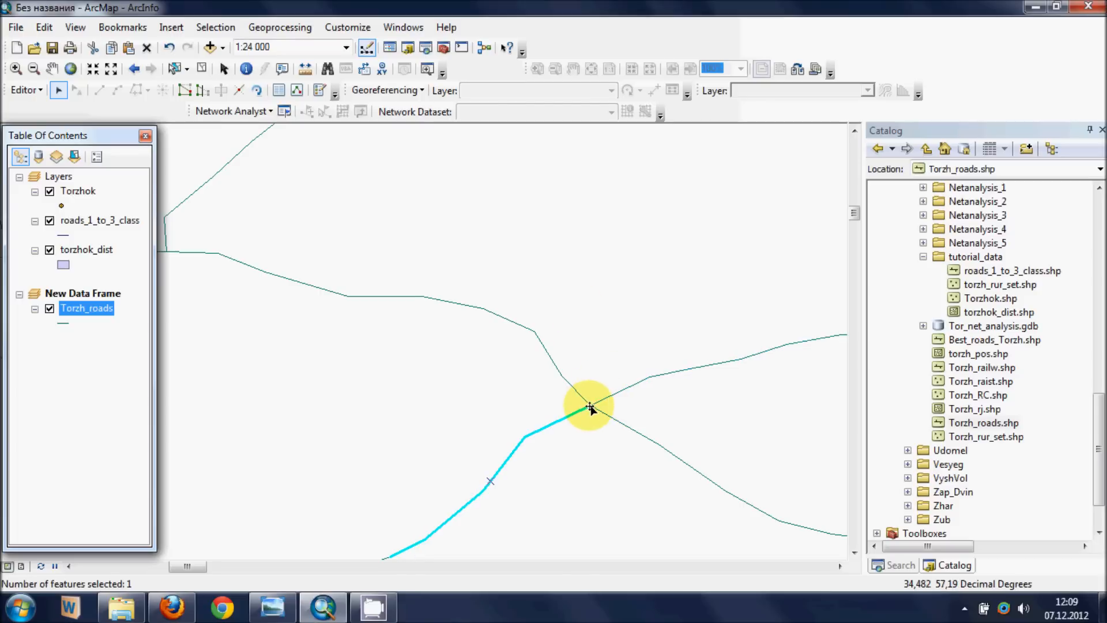
click(588, 404)
click(582, 407)
click(598, 401)
click(580, 407)
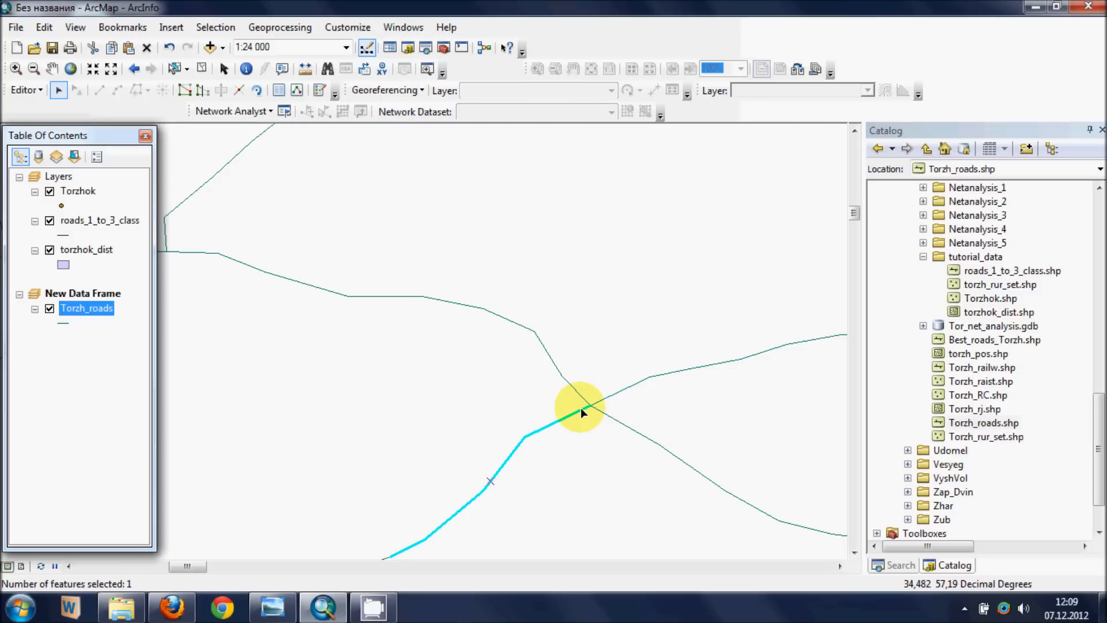
scroll(582, 333, up, 1)
scroll(563, 248, up, 4)
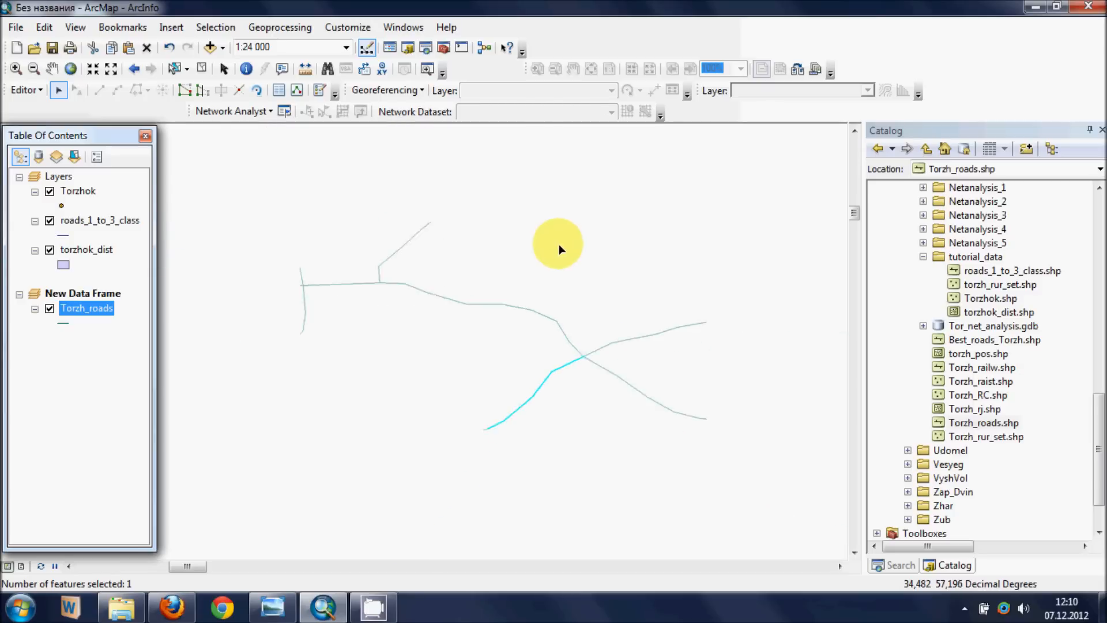
drag(580, 223, 495, 332)
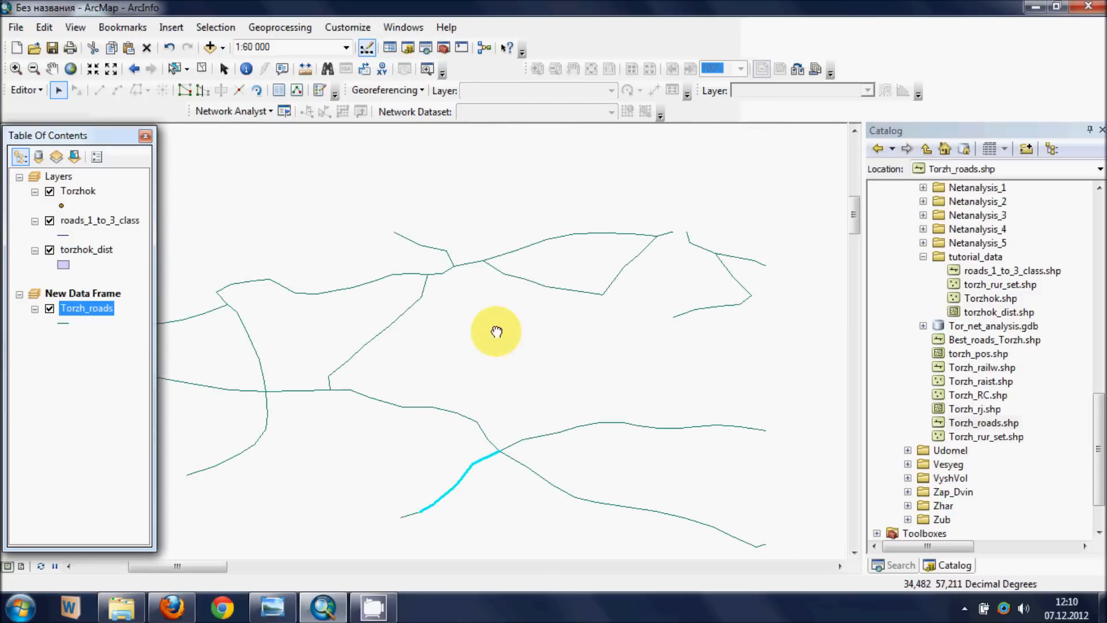
click(202, 69)
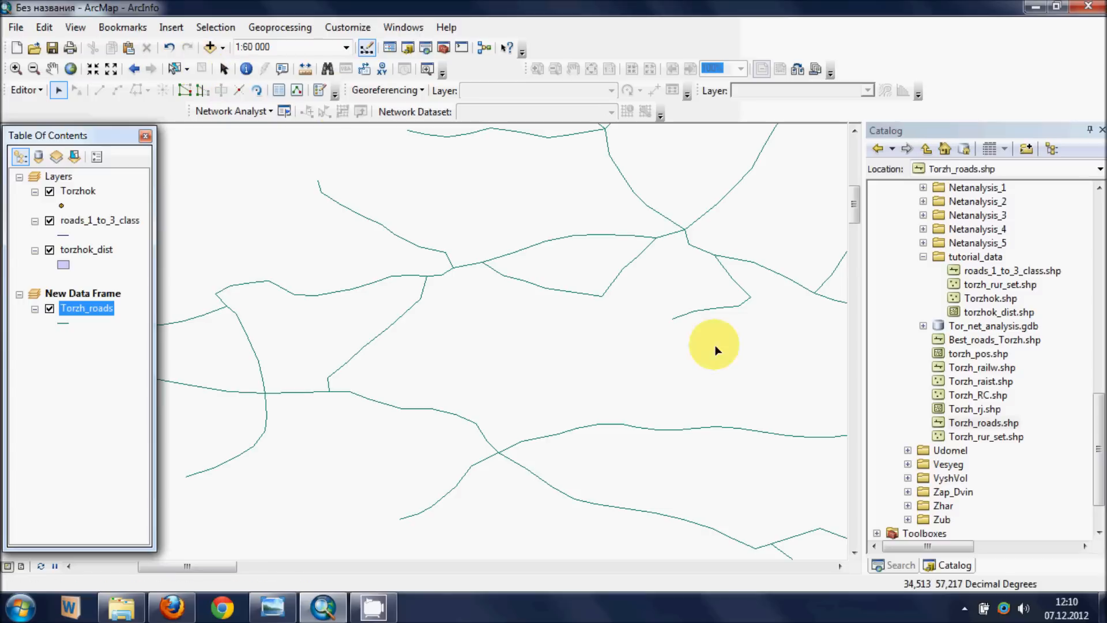
- Split the long northern road line at the junction where the lower branch road meets it
scroll(626, 322, up, 1)
click(434, 231)
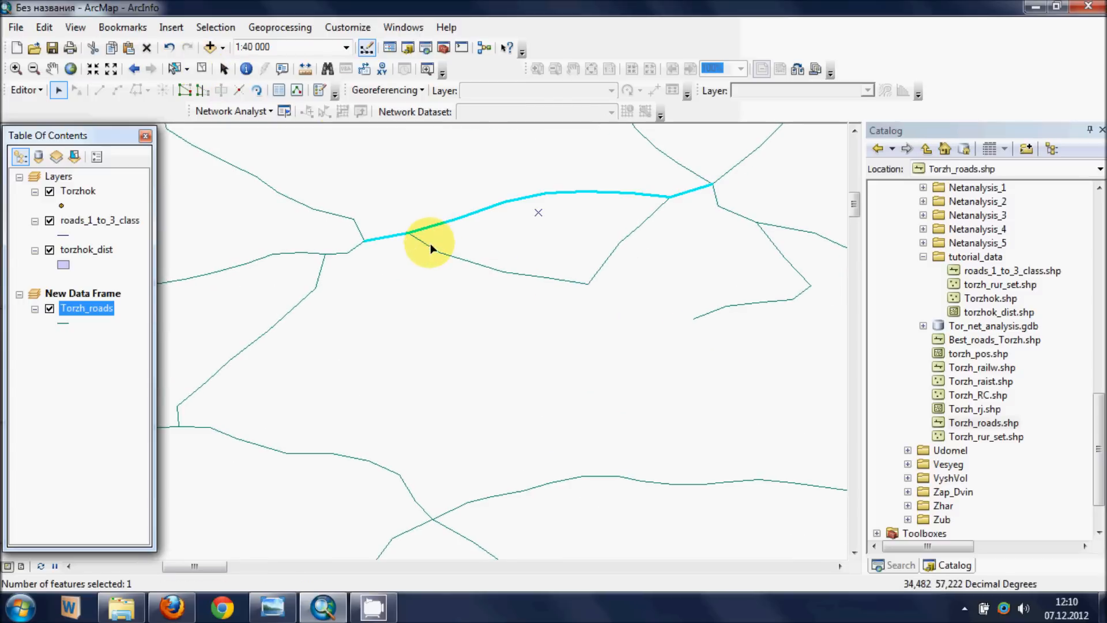
click(429, 248)
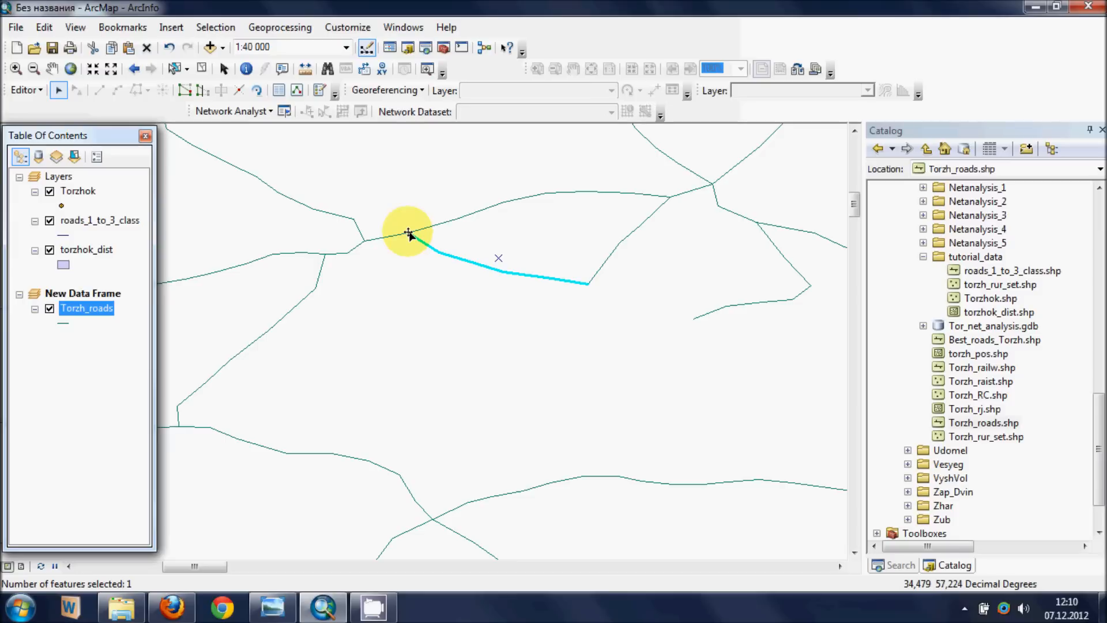
scroll(409, 234, down, 2)
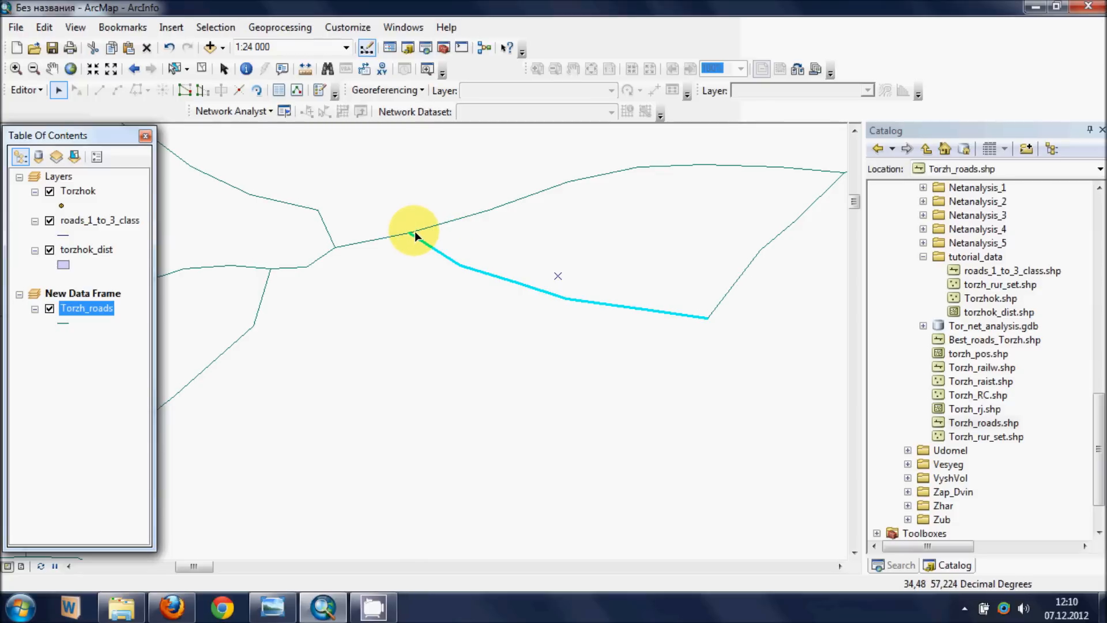
click(418, 231)
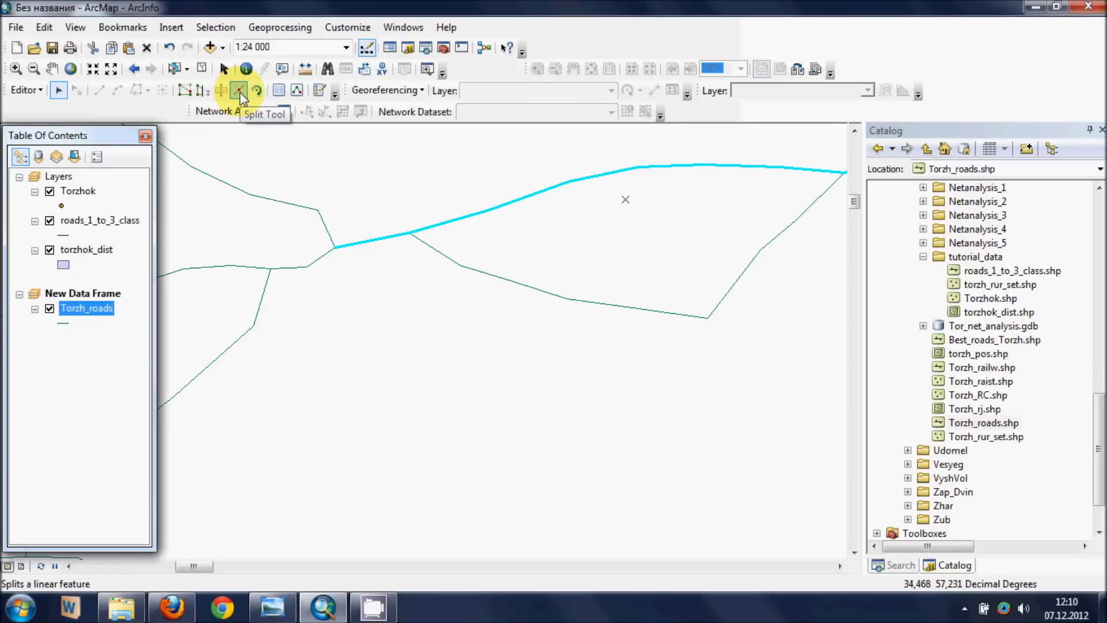
click(239, 92)
click(414, 233)
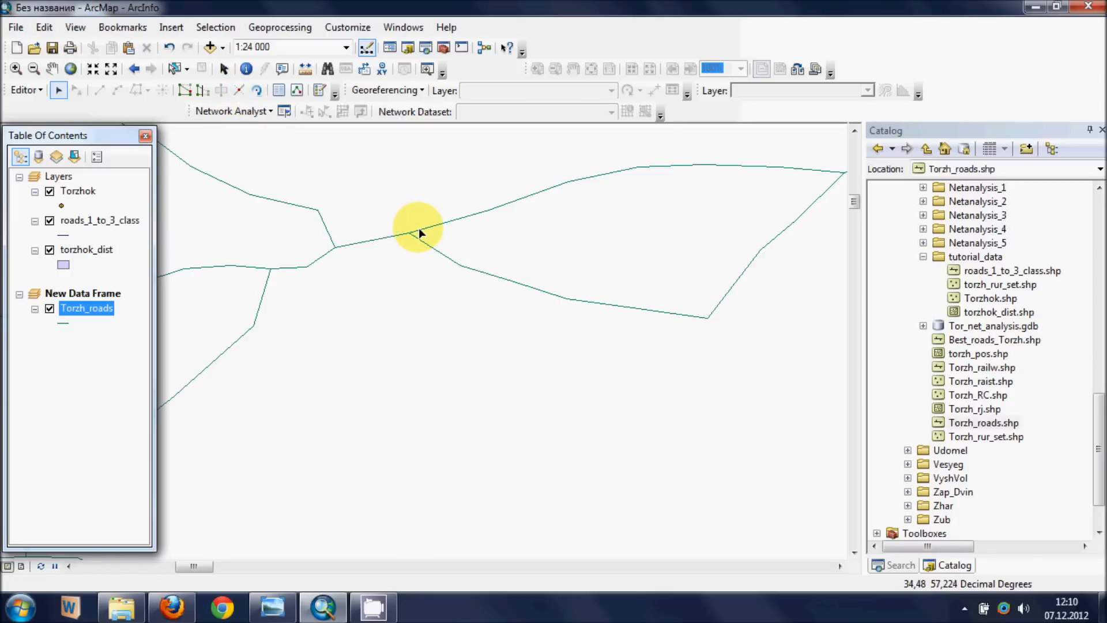
- Hide the Torzh_roads layer and remove the New Data Frame, leaving only the Layers data frame
scroll(419, 232, up, 5)
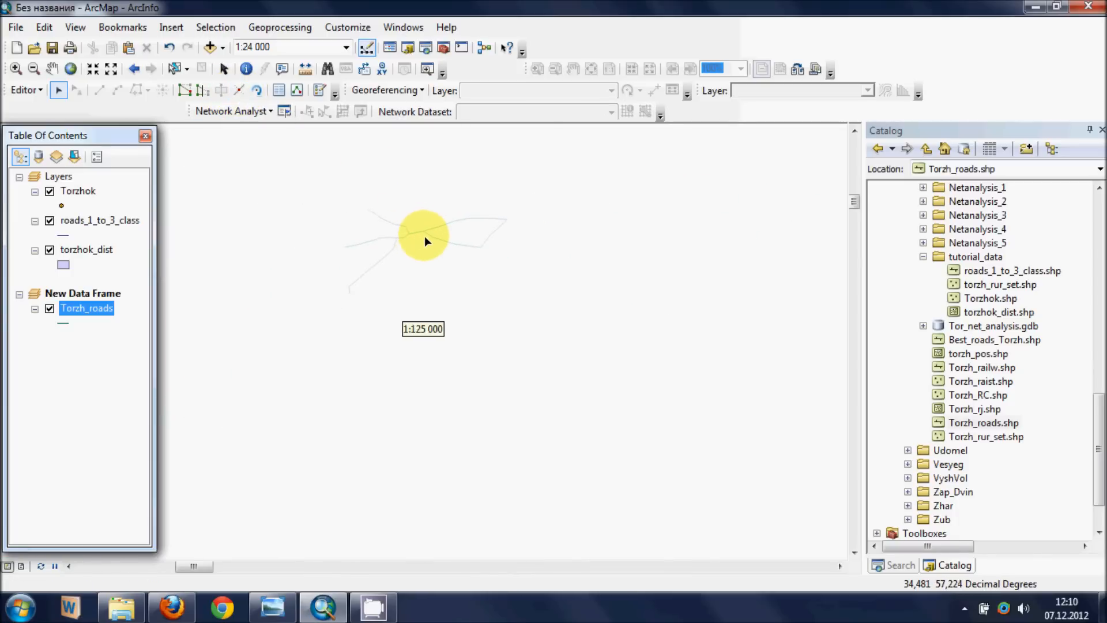
scroll(431, 238, up, 2)
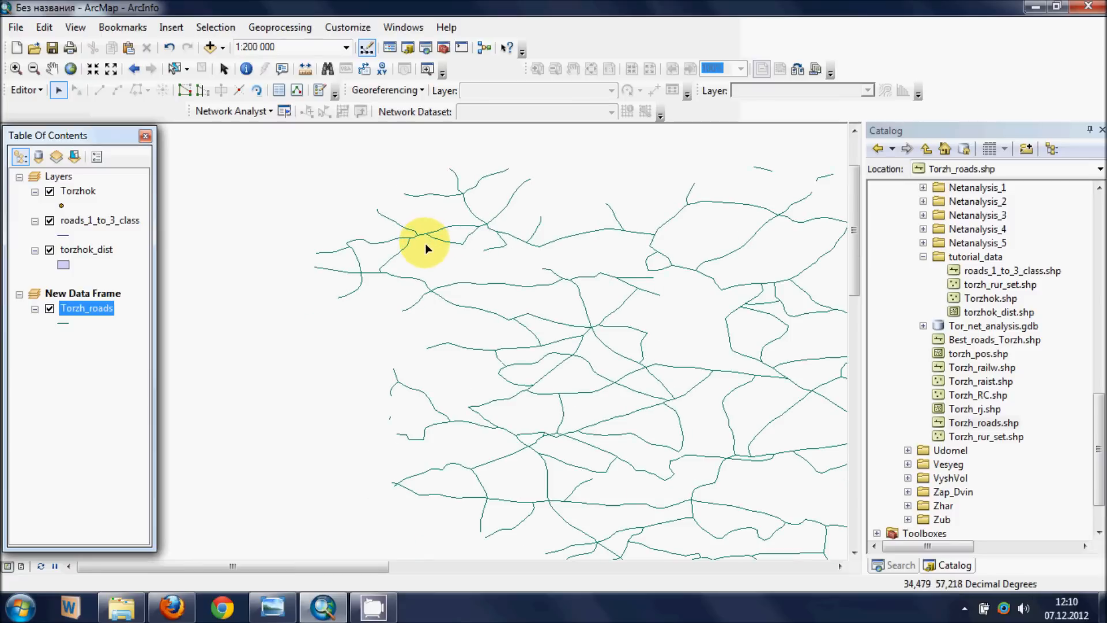
scroll(428, 244, up, 1)
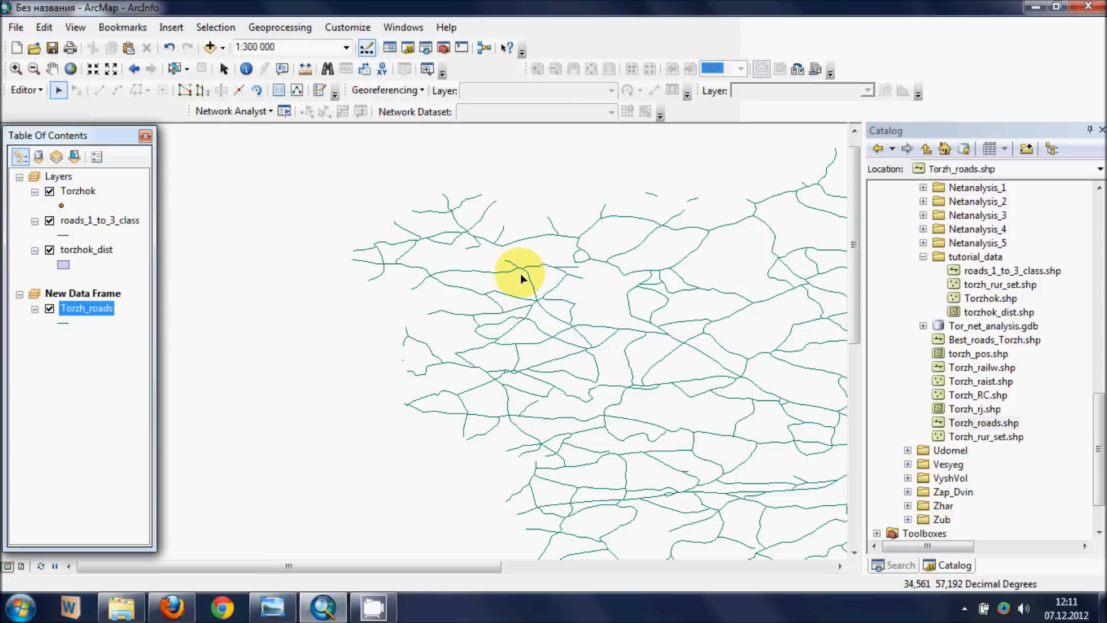
click(49, 309)
right_click(61, 292)
click(89, 322)
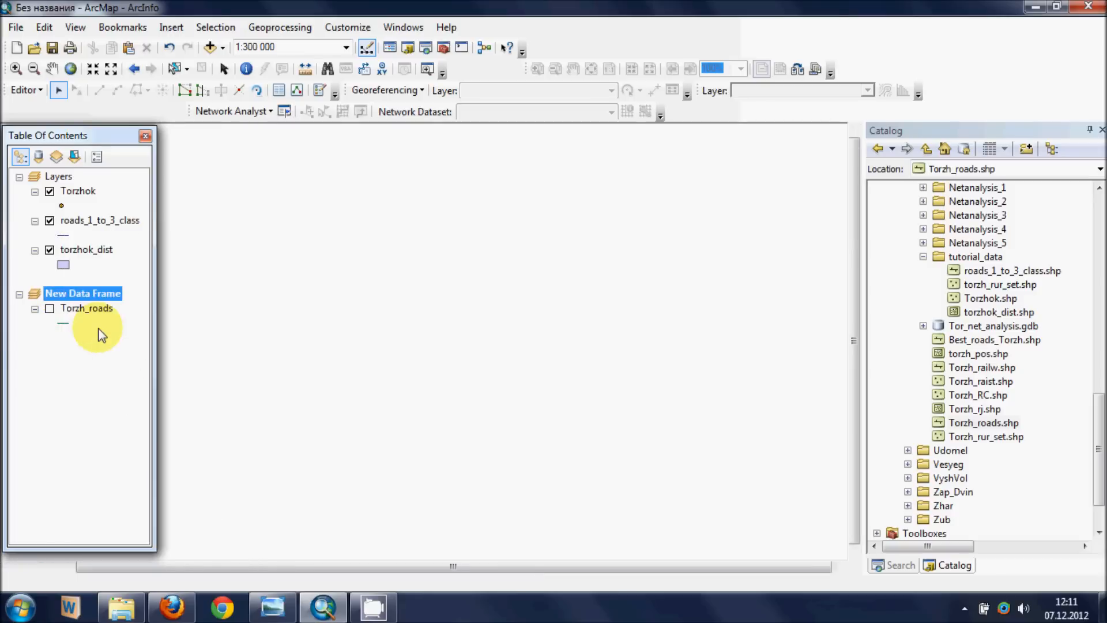
click(587, 331)
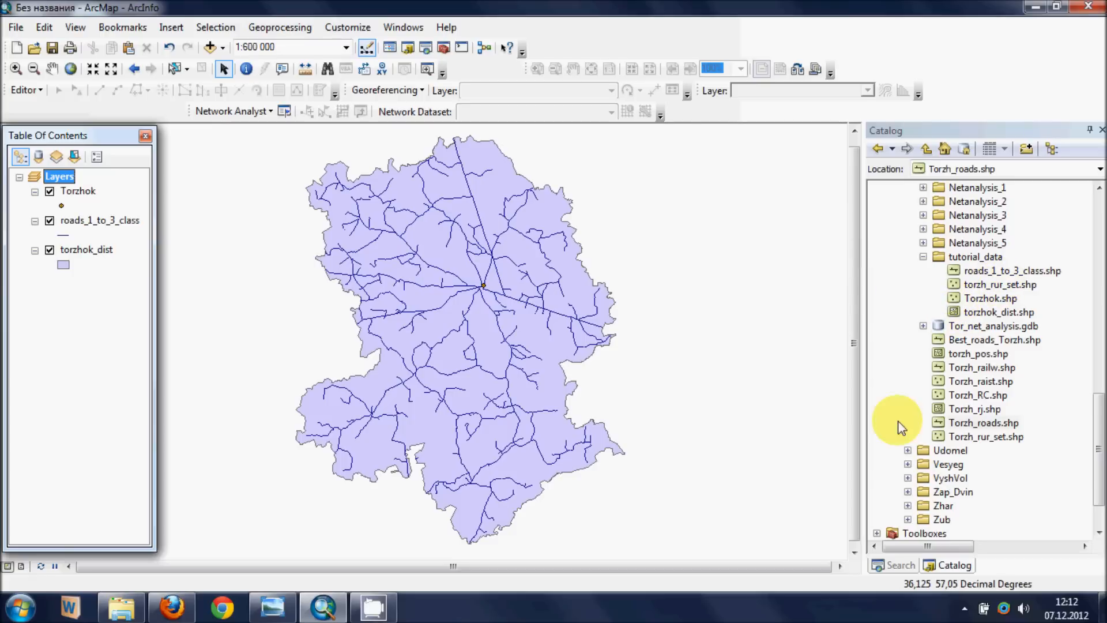
- Examine the coordinate system in the Layers data frame's properties and close them without changes
right_click(660, 517)
click(684, 509)
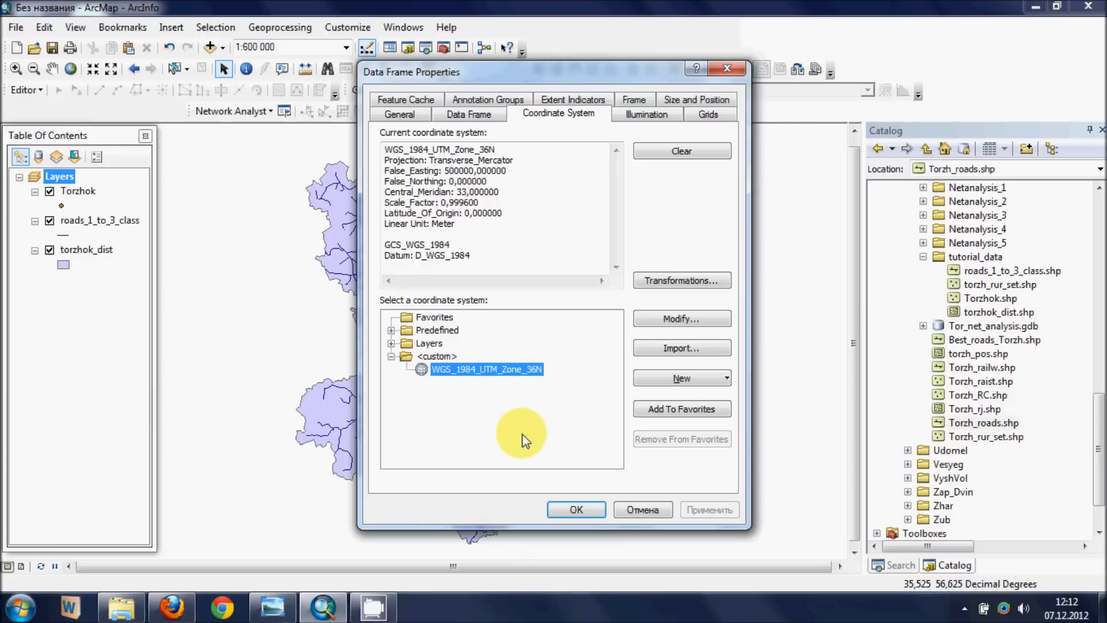
click(733, 69)
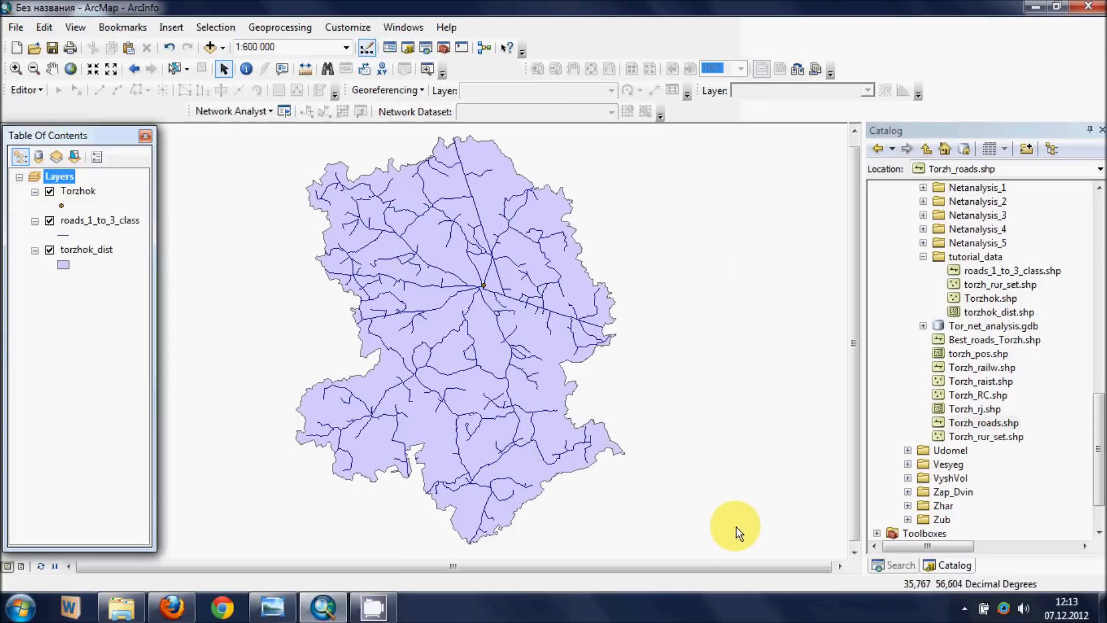
- Open the Project (Data Management) tool from the project search results and set its input dataset to roads_1_to_3_class
click(894, 566)
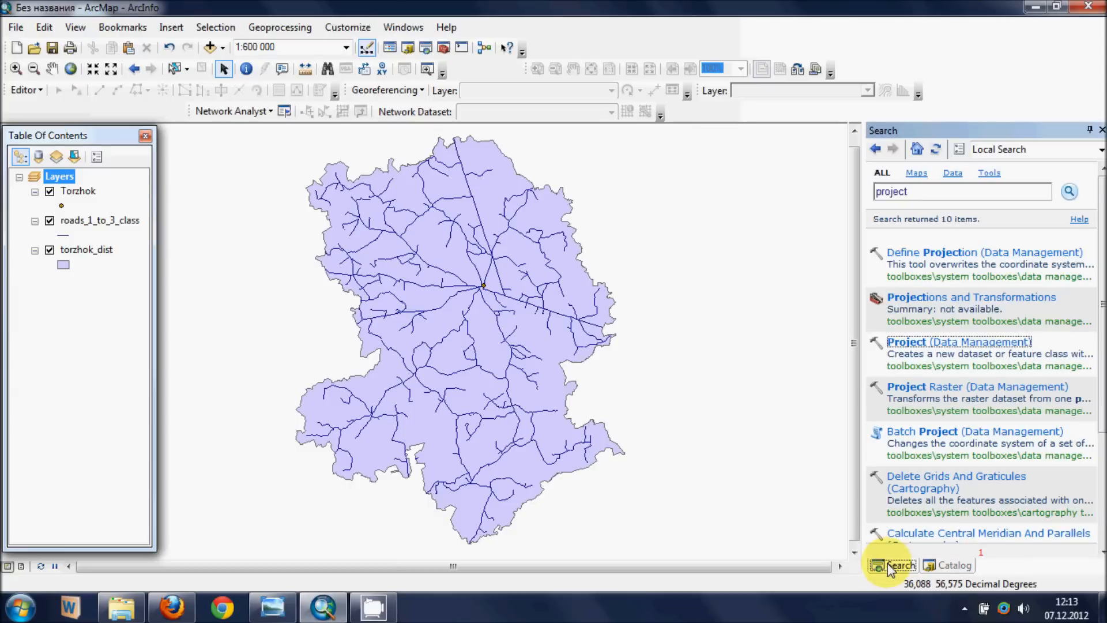
mouse_move(896, 349)
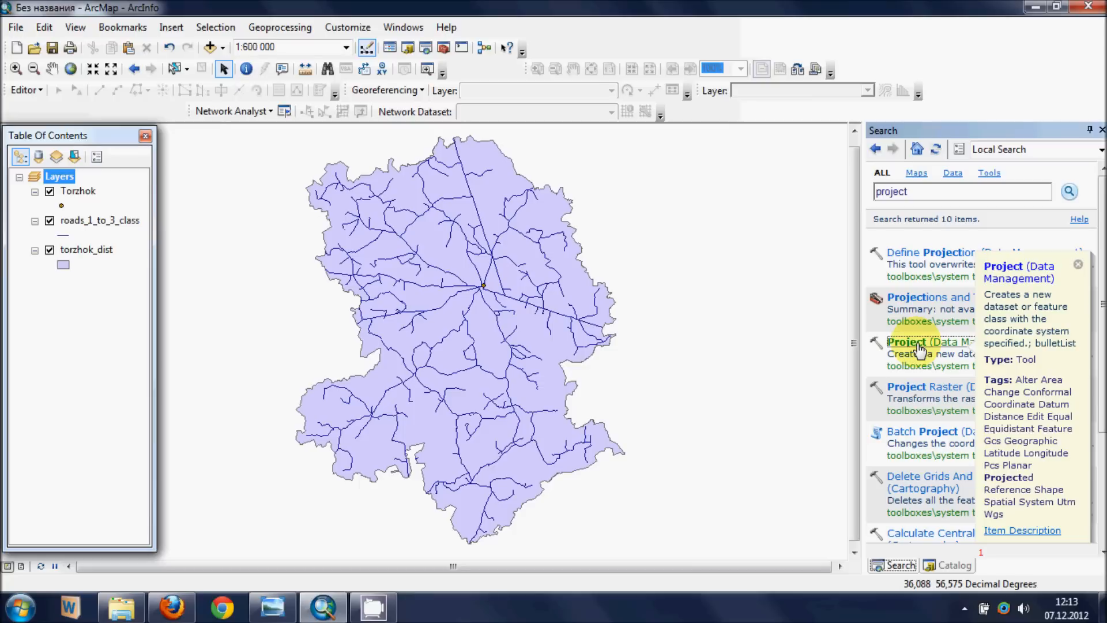
click(921, 342)
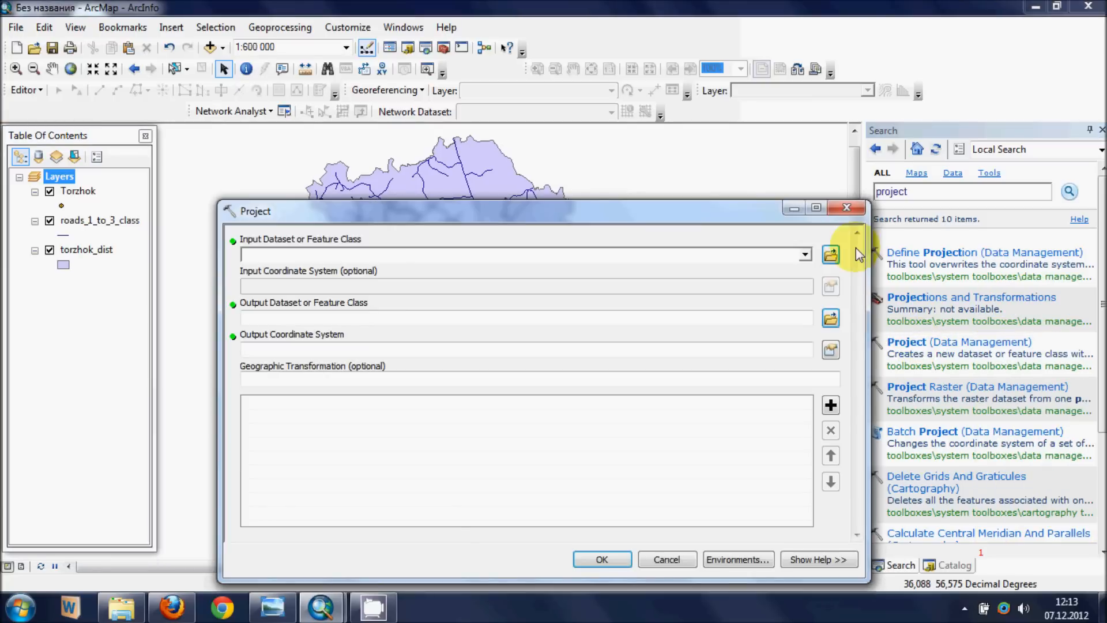
click(806, 257)
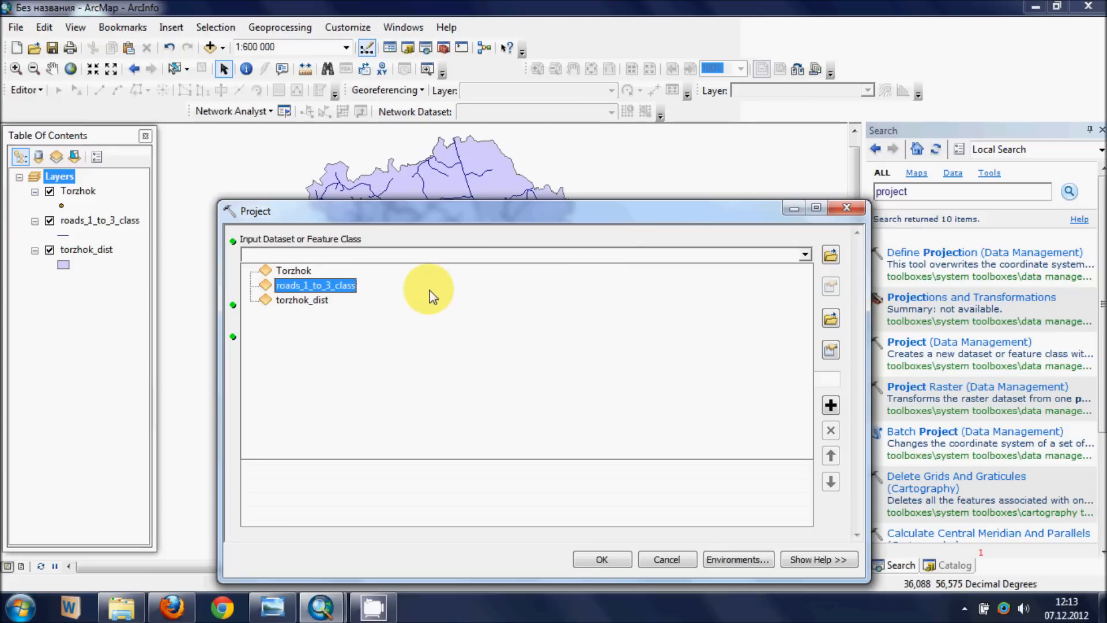
click(430, 289)
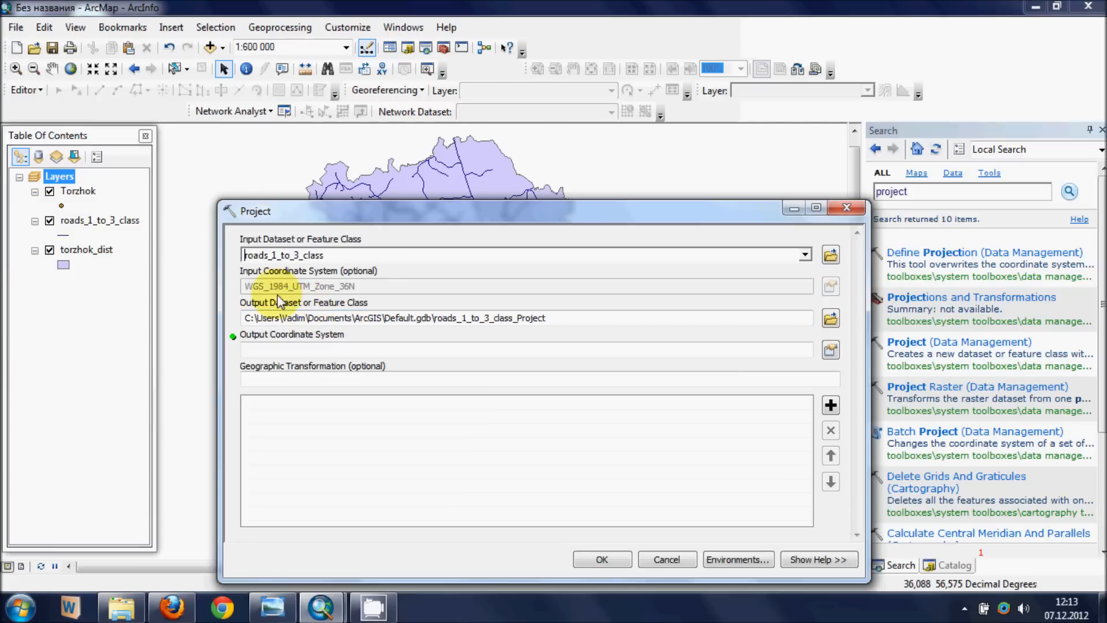
- Close the Project tool without running it and examine the zone numbers and longitudes on the UTM-ZONES image in Windows Photo Viewer
click(841, 213)
click(285, 605)
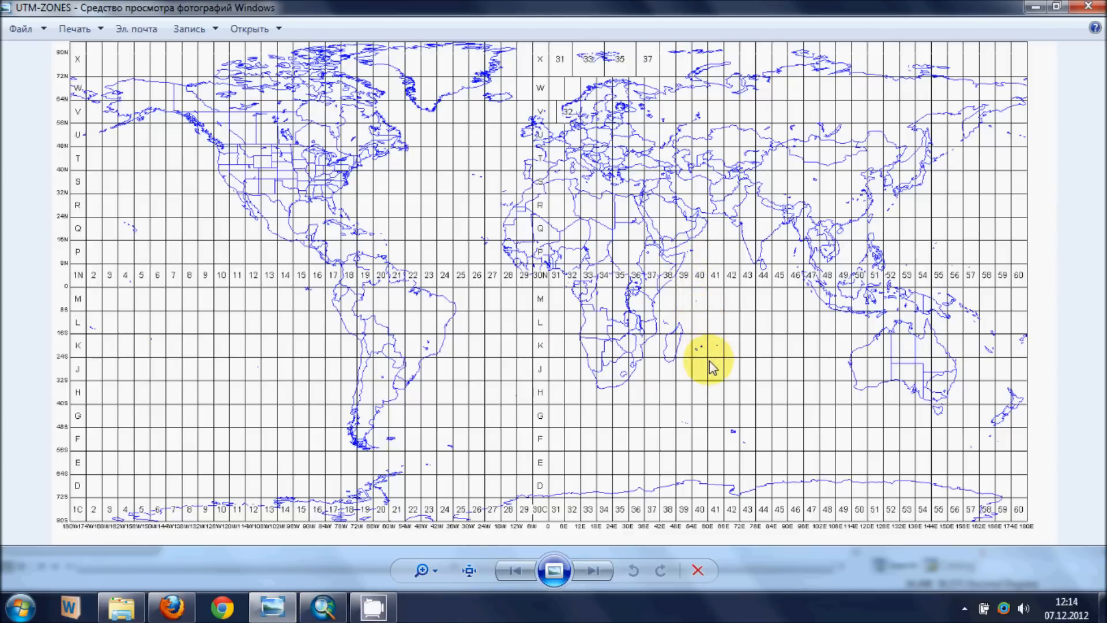
scroll(622, 154, up, 2)
scroll(620, 151, up, 1)
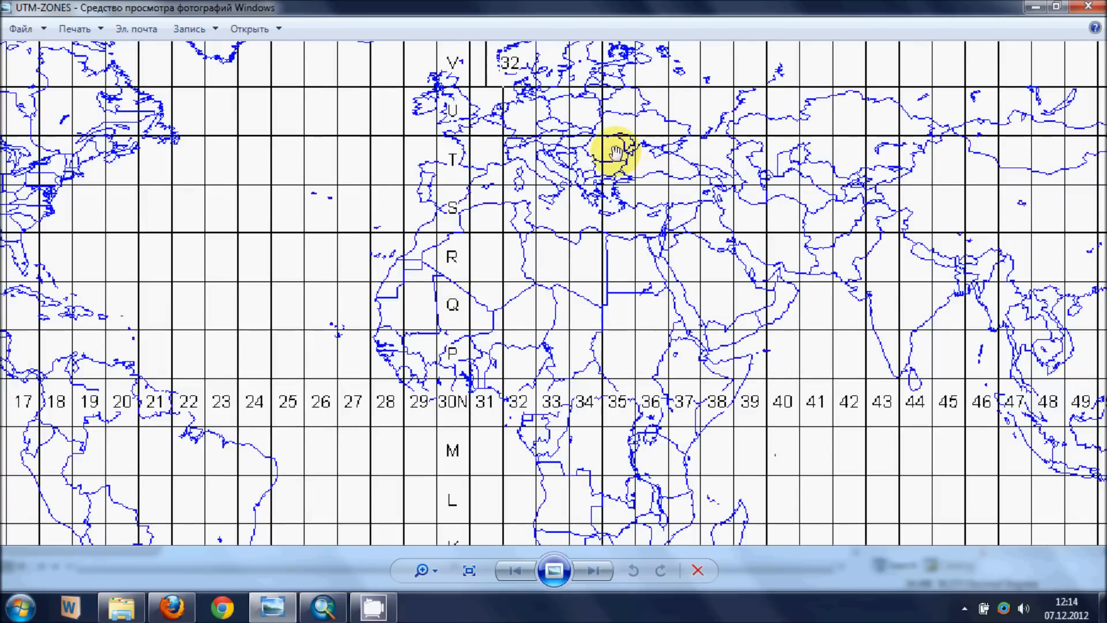
drag(617, 148, 611, 306)
scroll(611, 277, down, 3)
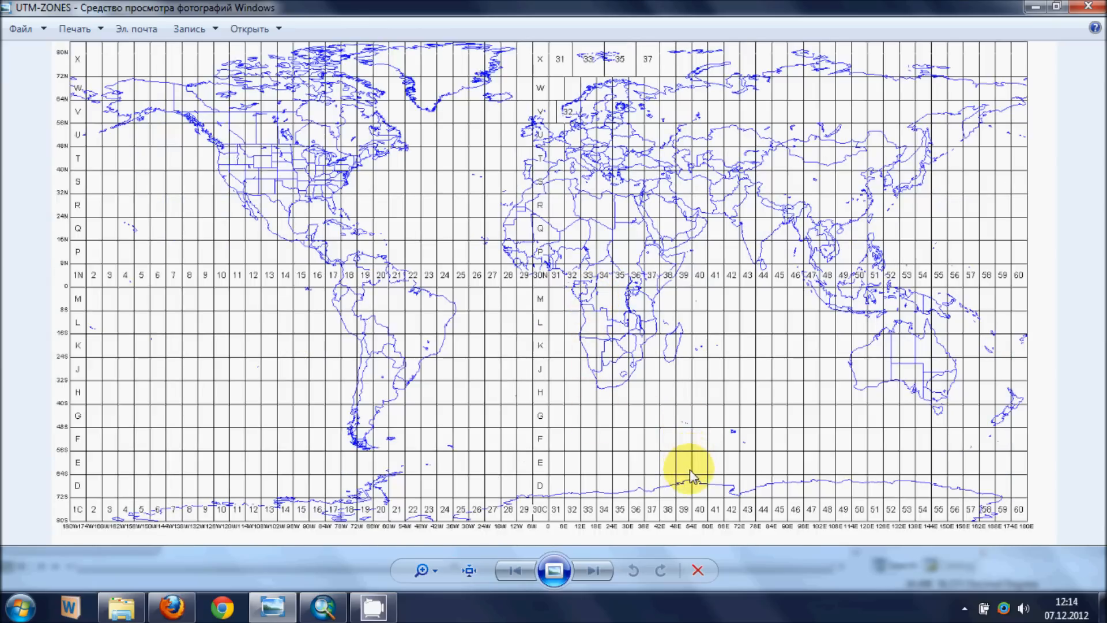
scroll(692, 466, up, 2)
drag(608, 500, 635, 298)
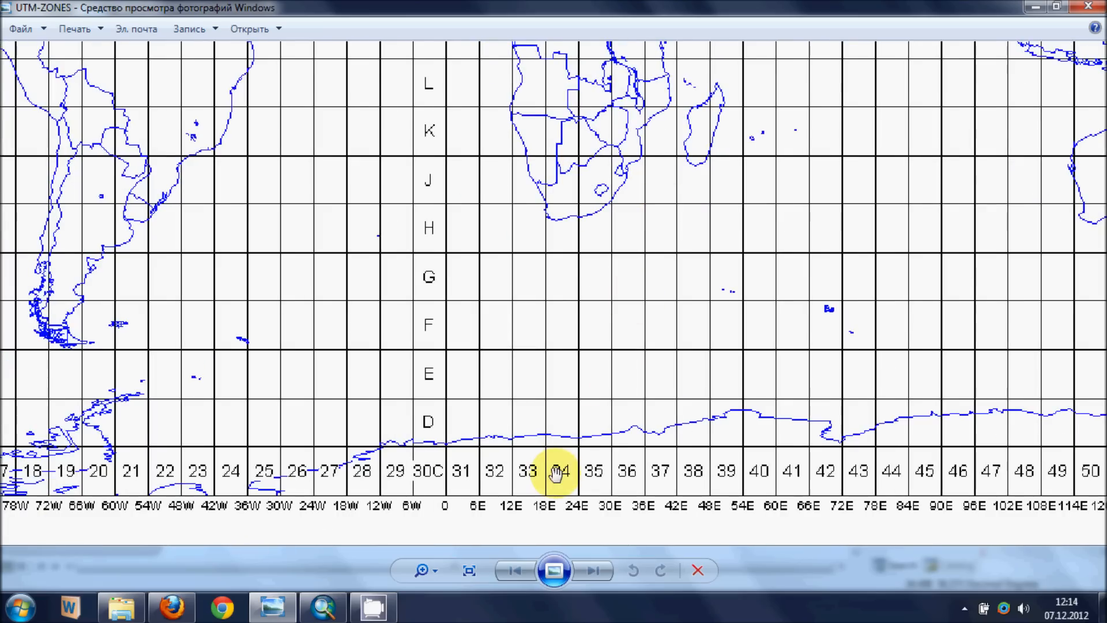
scroll(548, 462, down, 2)
scroll(548, 516, up, 1)
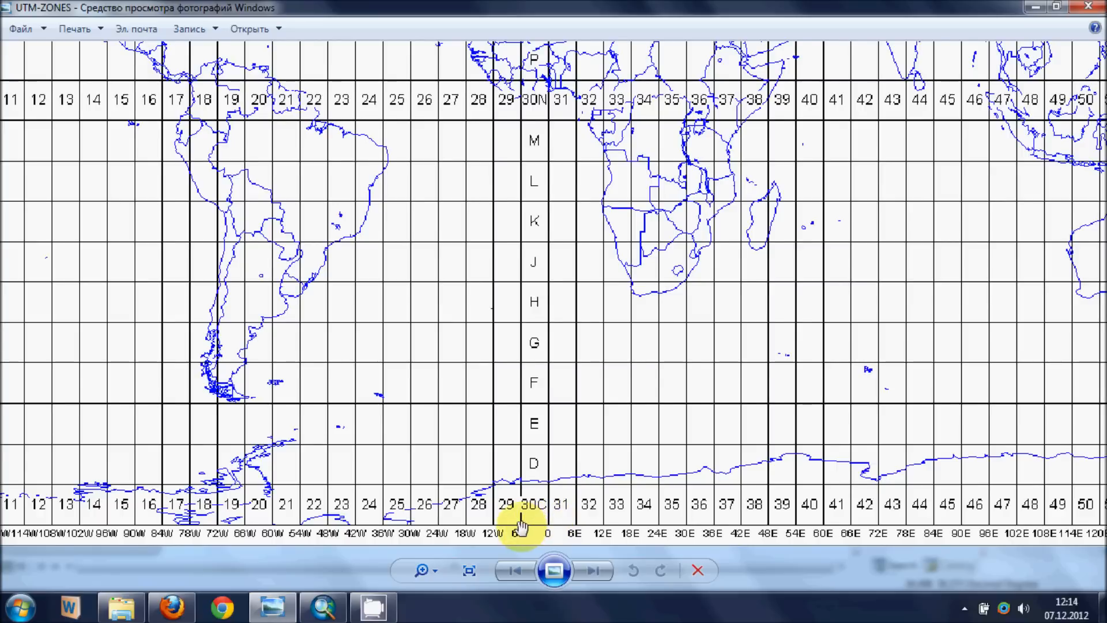
drag(519, 519, 512, 445)
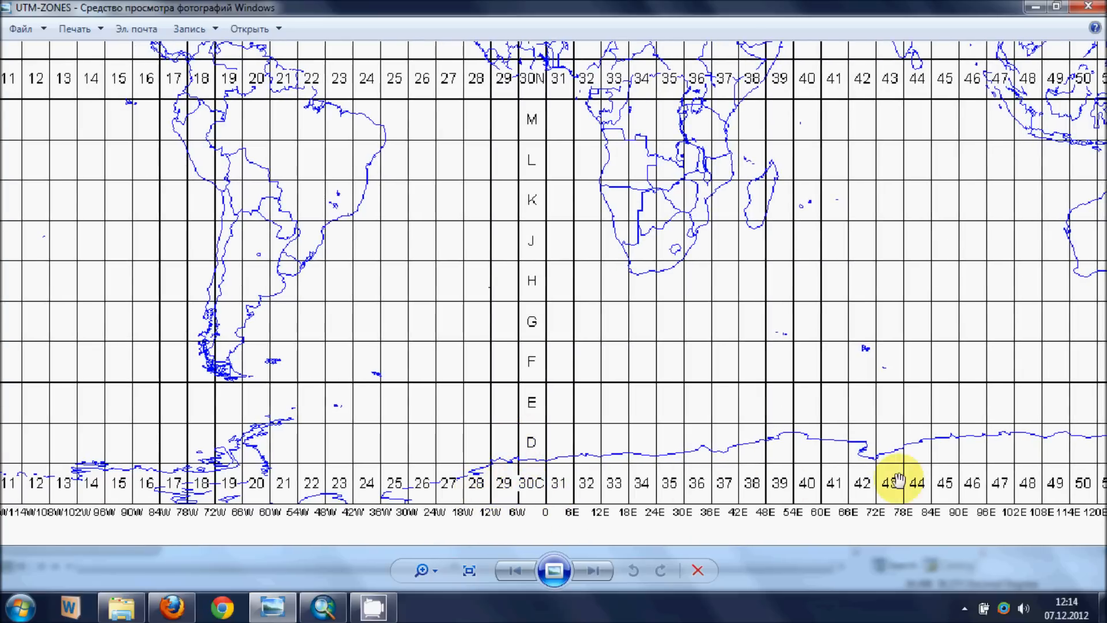
drag(1001, 465, 722, 381)
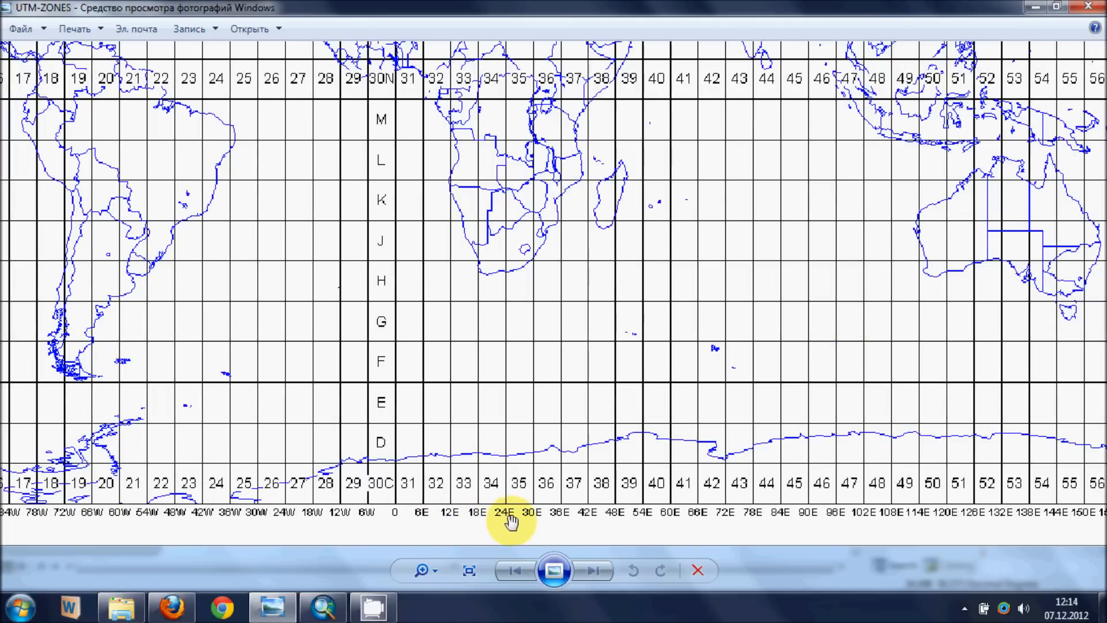
scroll(669, 476, down, 5)
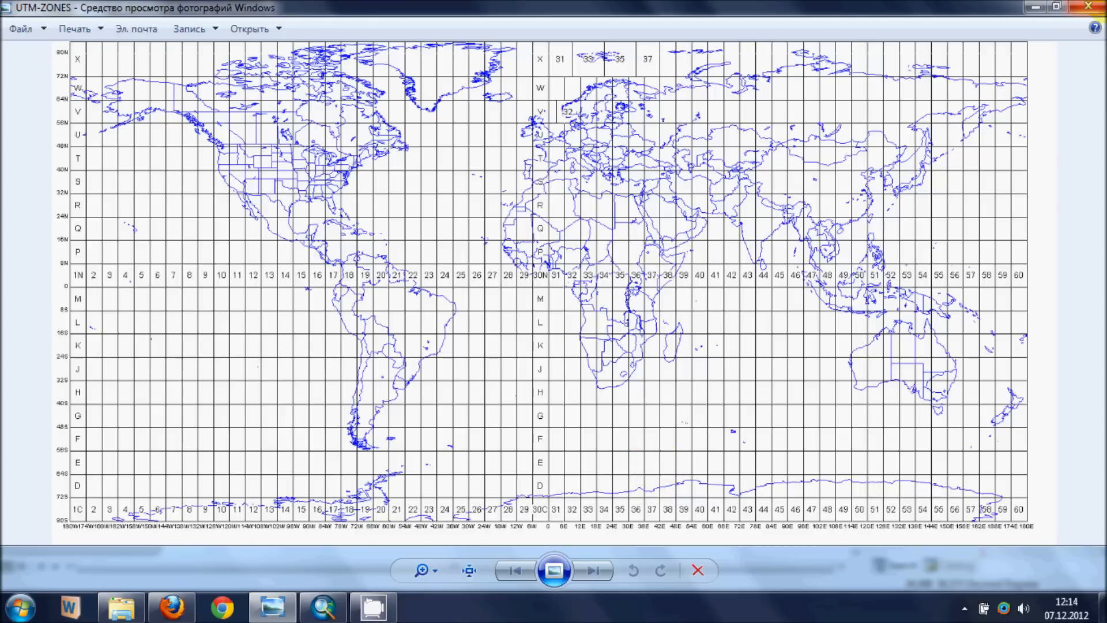
click(1089, 6)
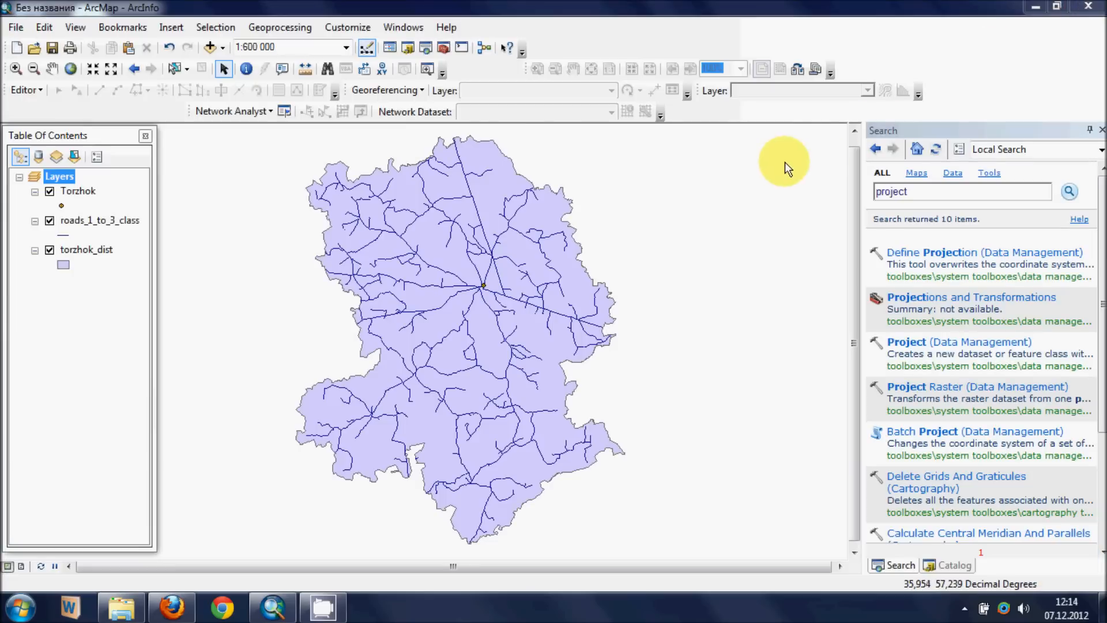
- Show the Catalog and open the attribute table of the roads_1_to_3_class layer to view its last fields
click(957, 565)
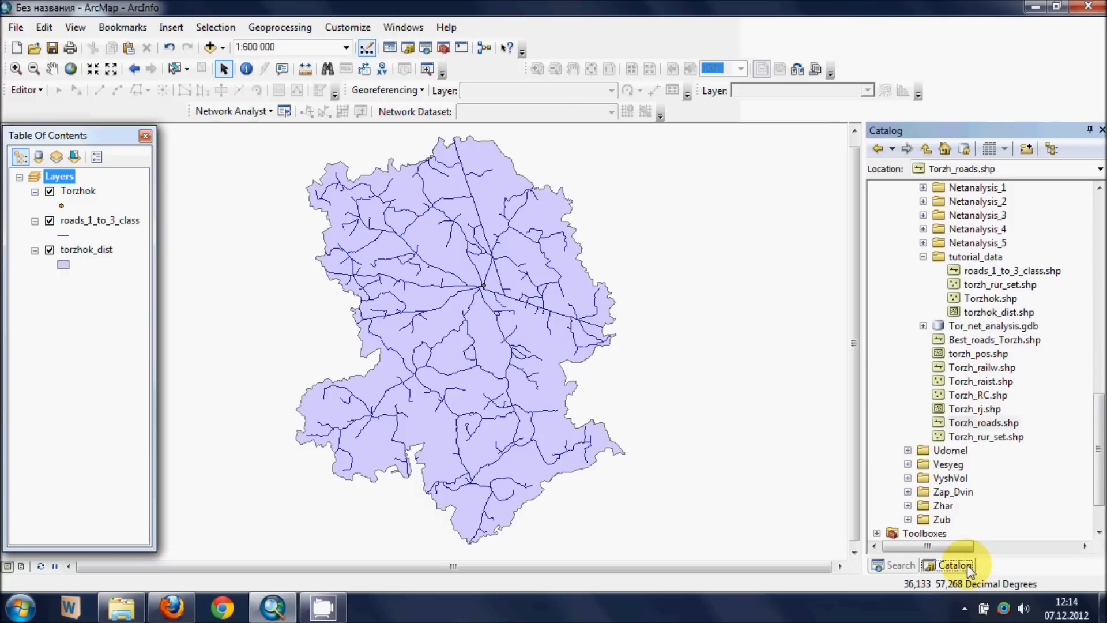
right_click(106, 225)
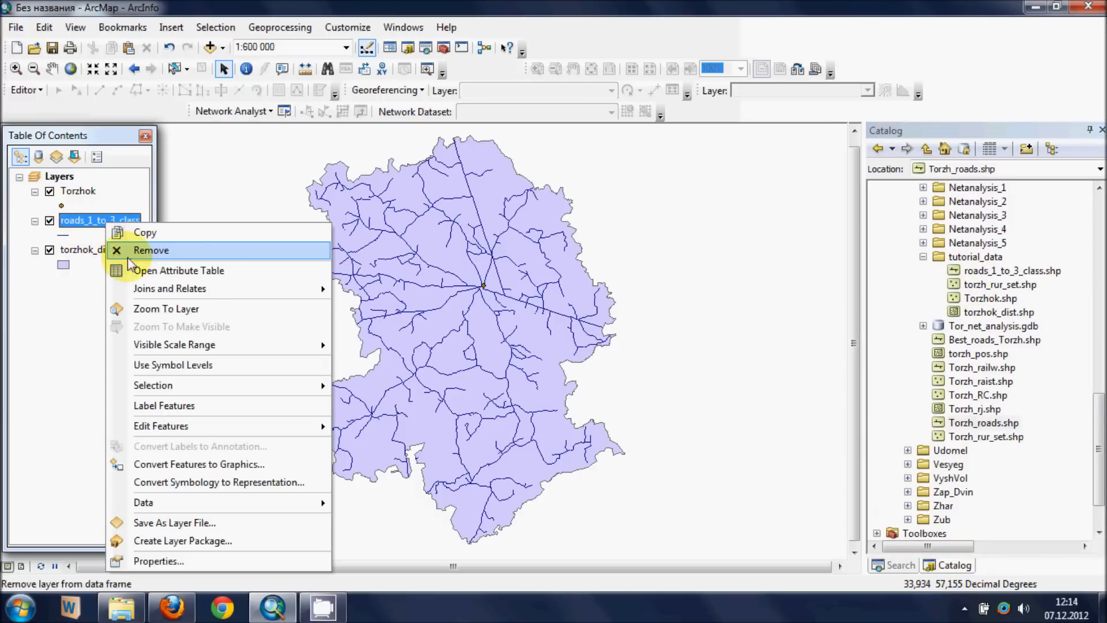
click(161, 270)
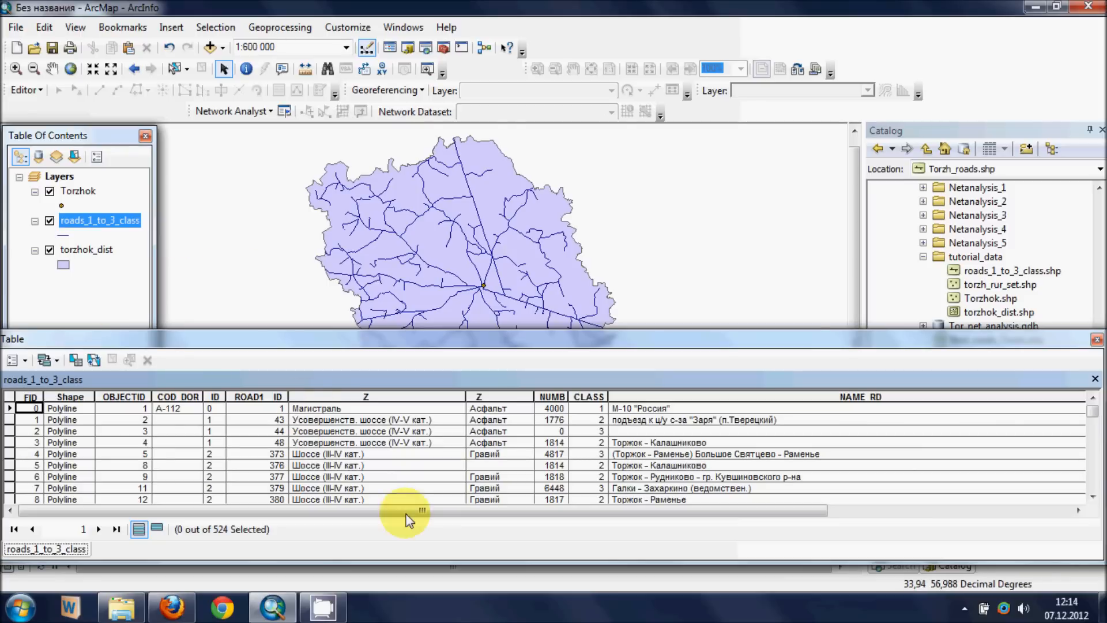
drag(408, 511, 670, 515)
- Add a Float field named Length to the roads_1_to_3_class attribute table
click(12, 360)
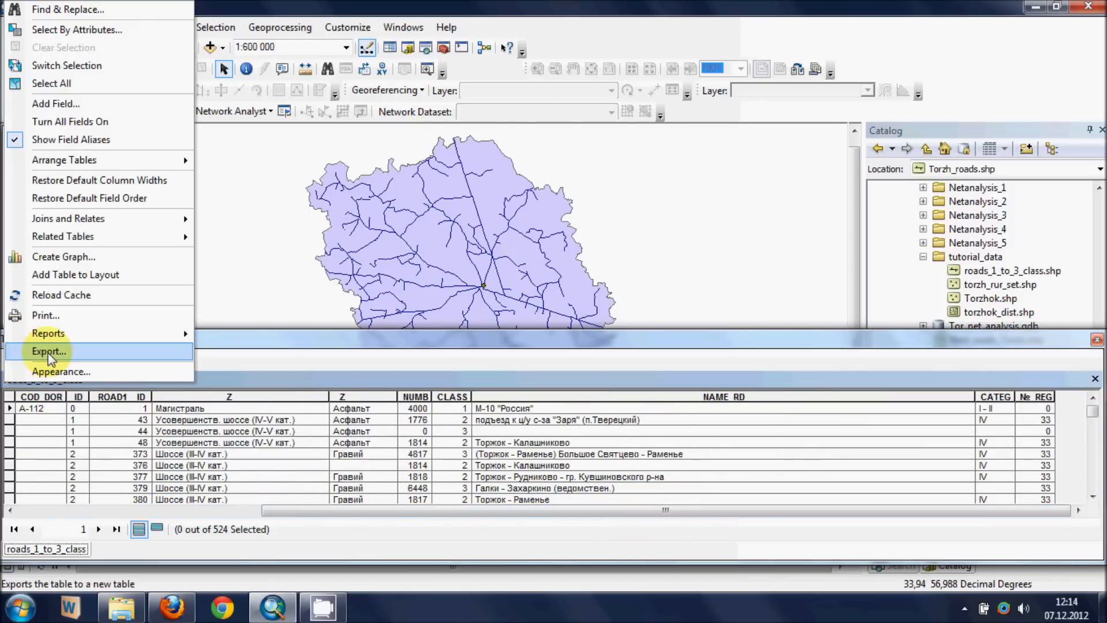
click(58, 103)
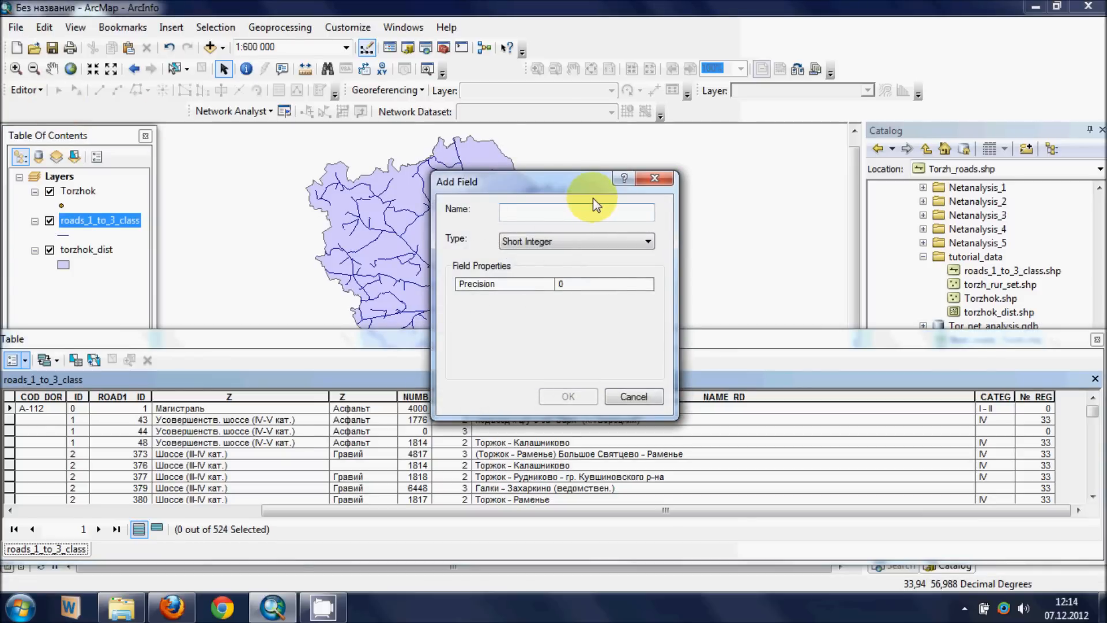
text(Length)
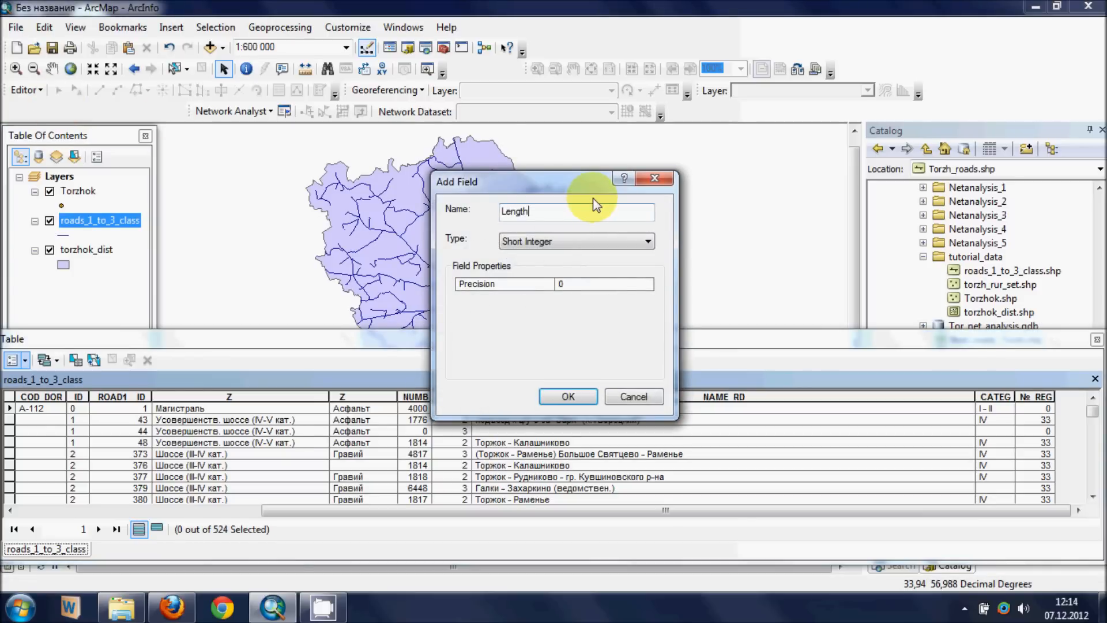
click(556, 240)
click(524, 277)
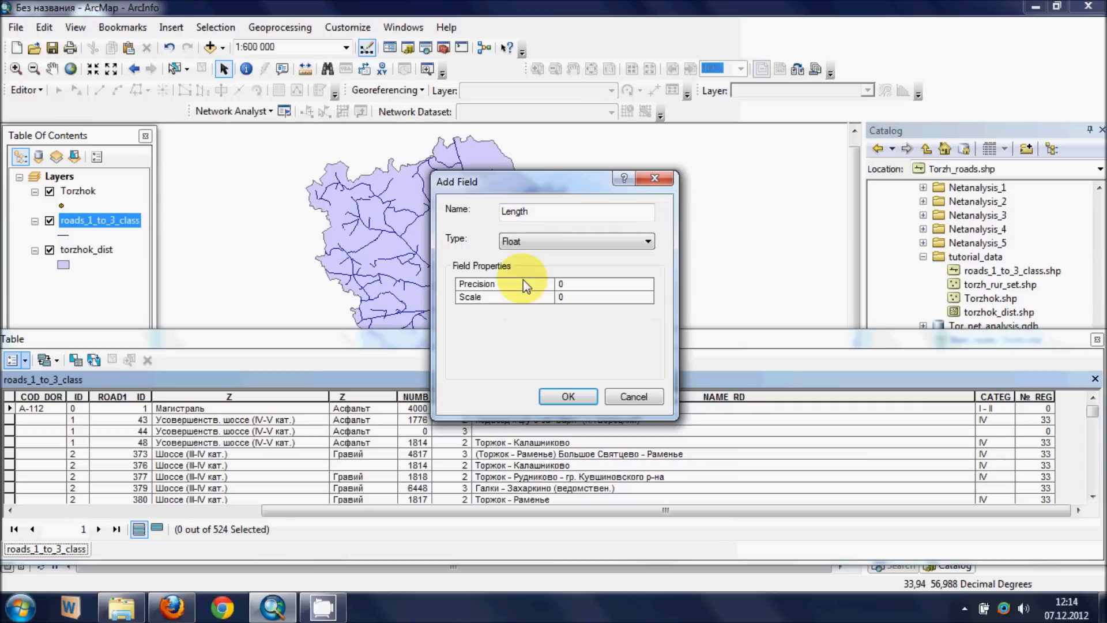
click(569, 395)
- Calculate the Length field from the roads' geometry in kilometers, using the coordinate system of the data source
drag(586, 512, 841, 528)
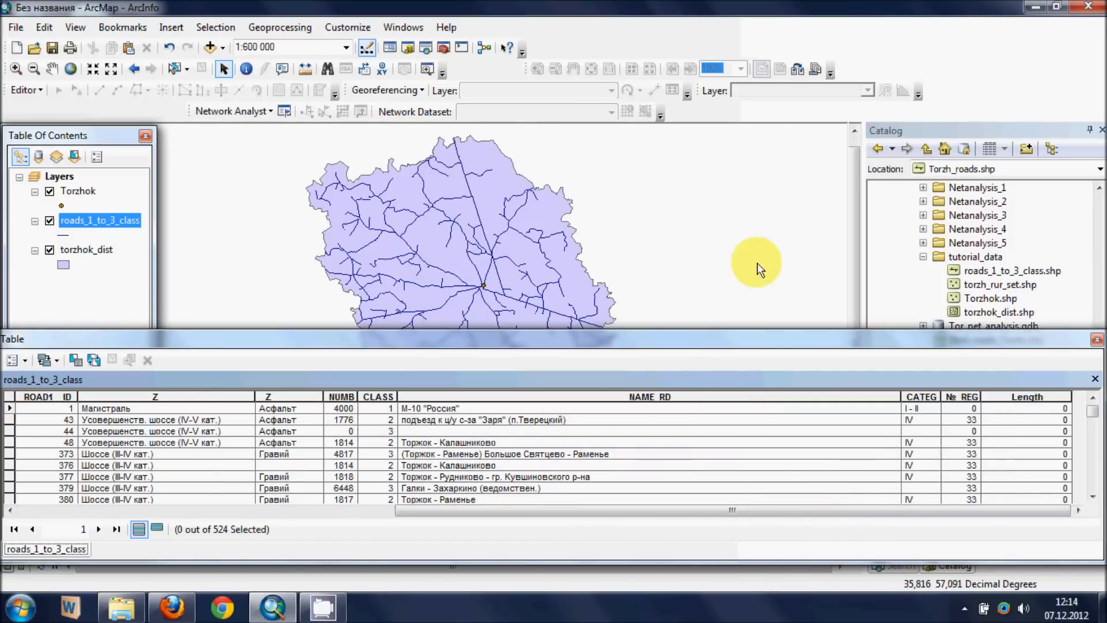
right_click(1015, 401)
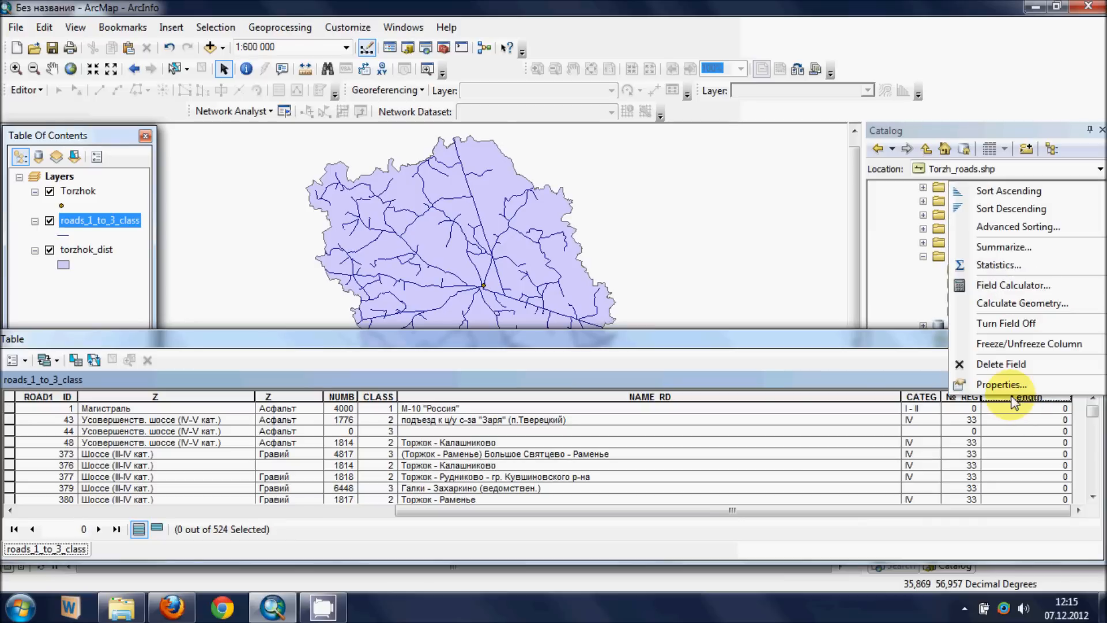
click(1025, 305)
click(534, 338)
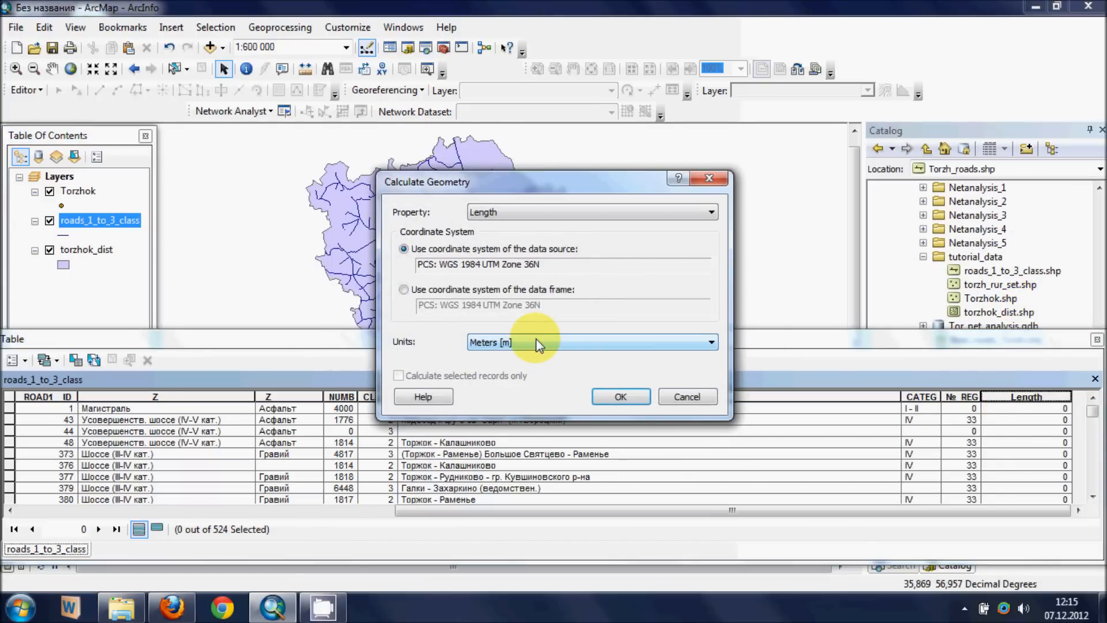
click(539, 344)
click(531, 393)
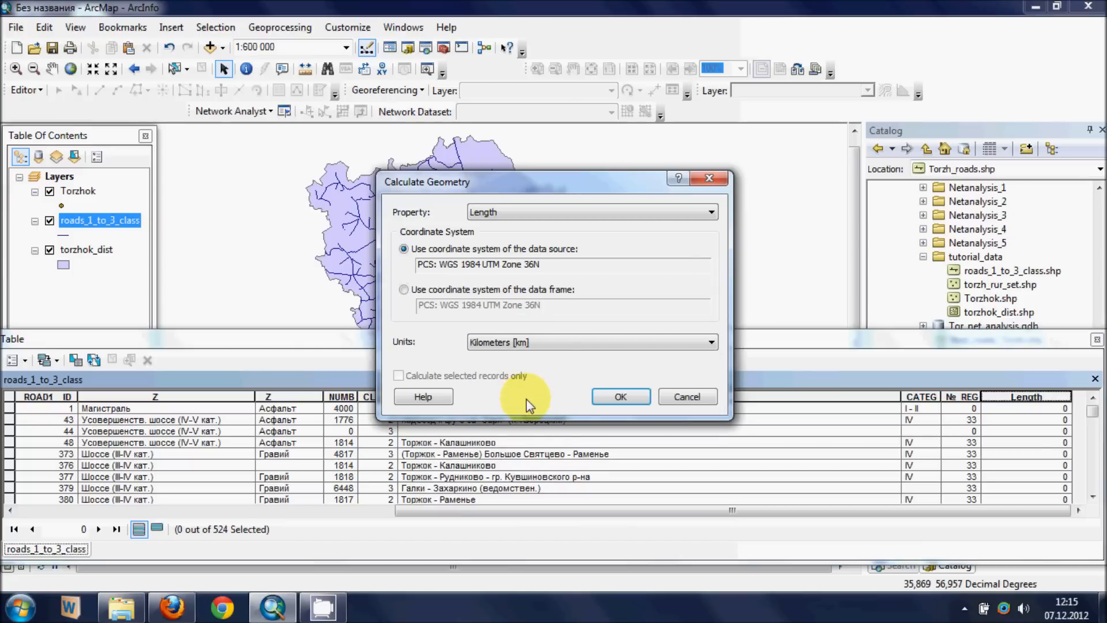
click(633, 398)
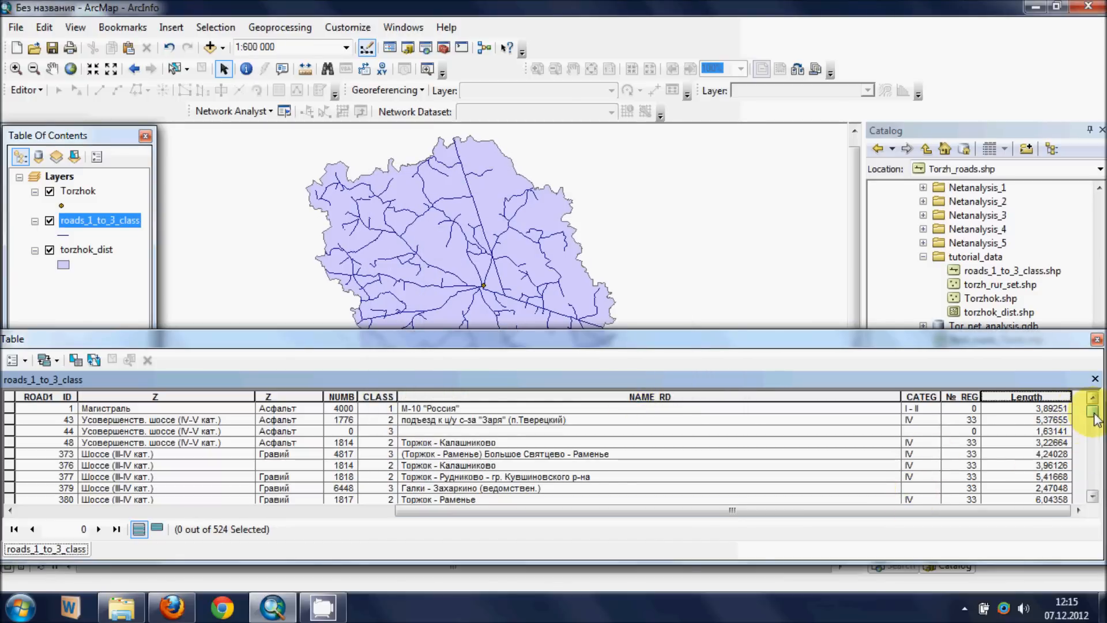
- Add a Short Integer field named speed_mode to the roads_1_to_3_class attribute table
click(25, 361)
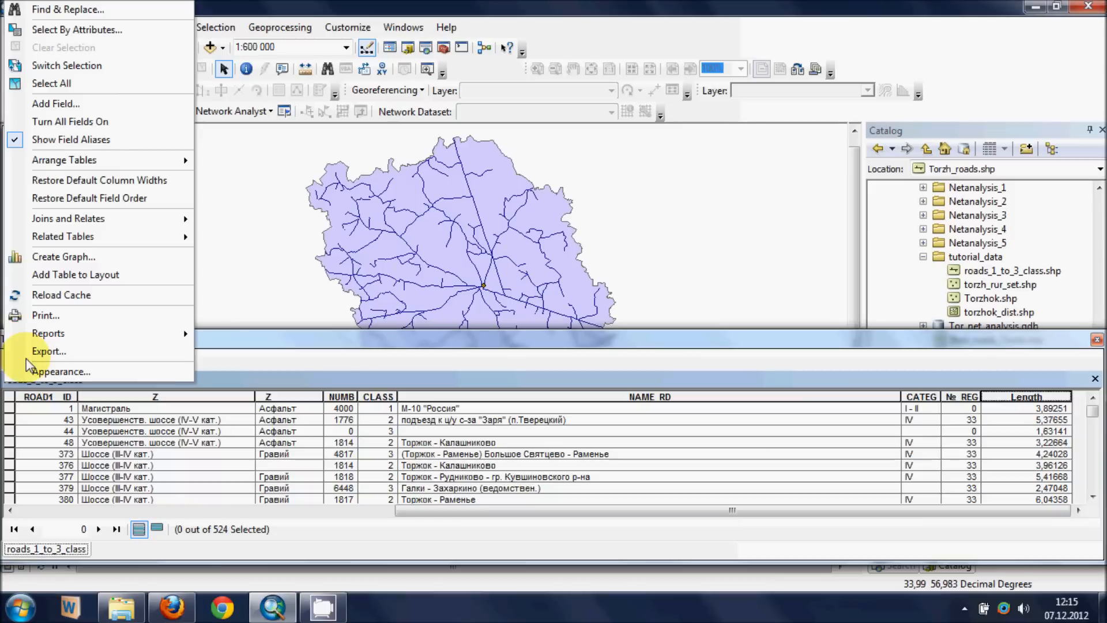
click(90, 105)
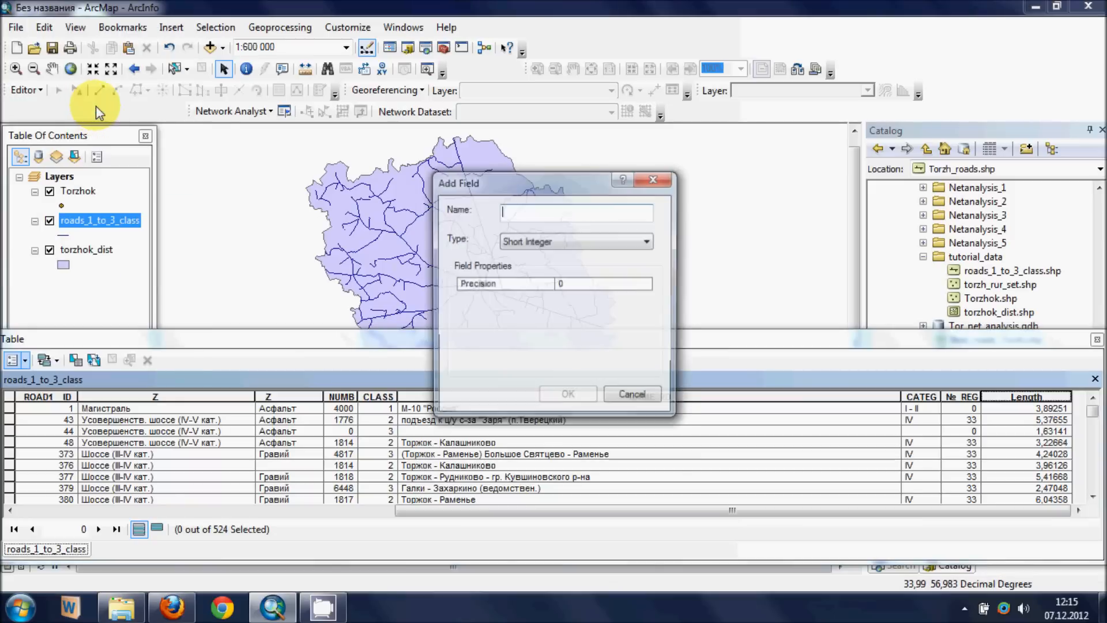
click(535, 217)
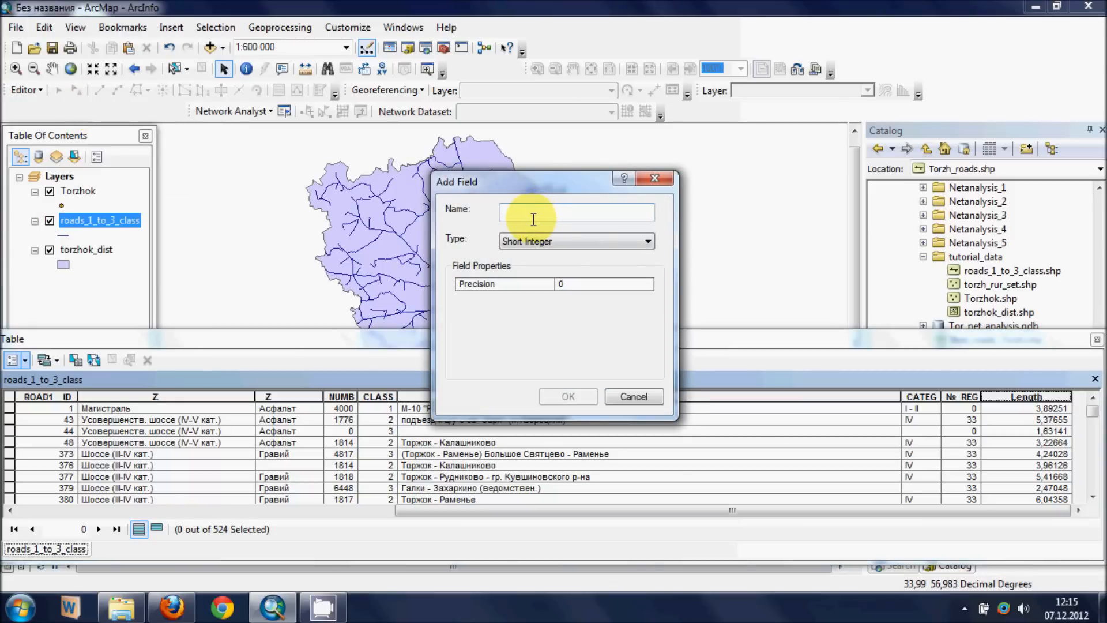
text(speed)
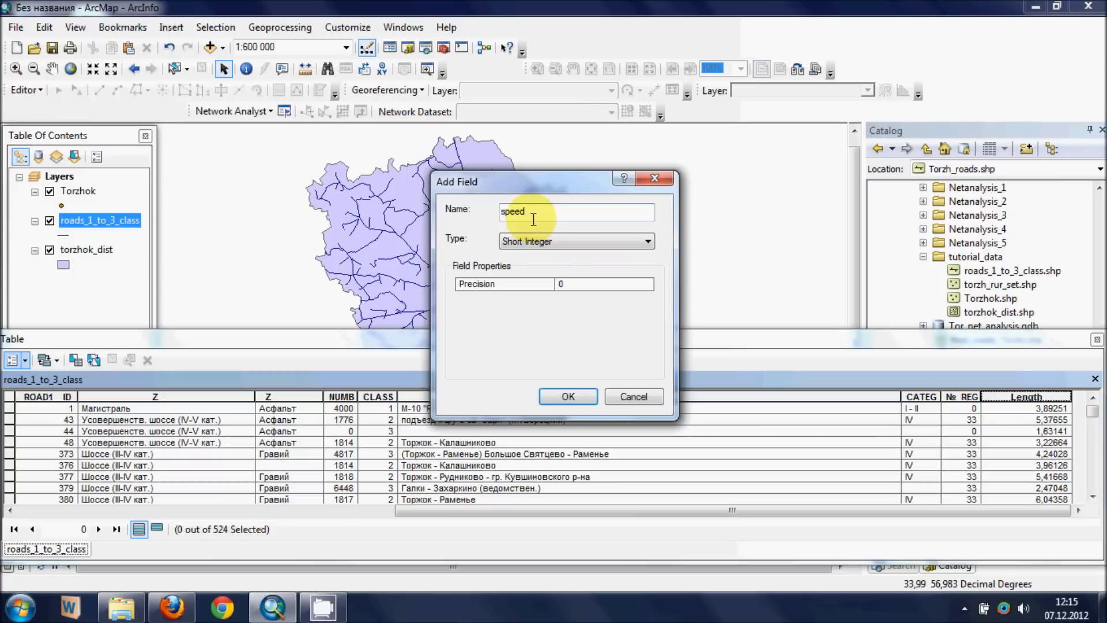
text(_mode)
click(565, 241)
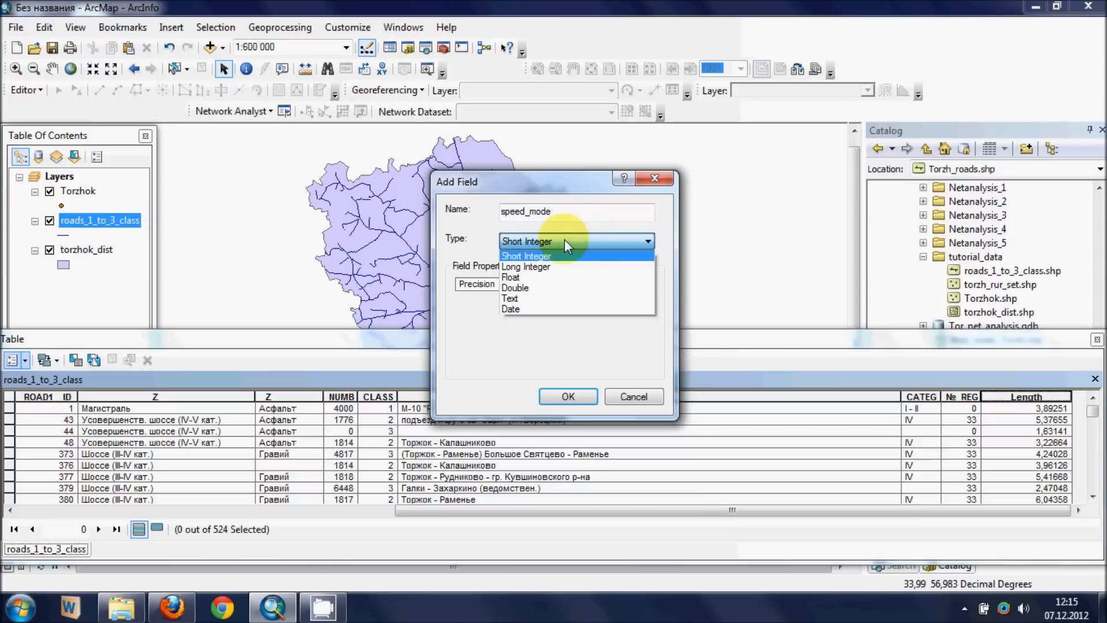
click(555, 251)
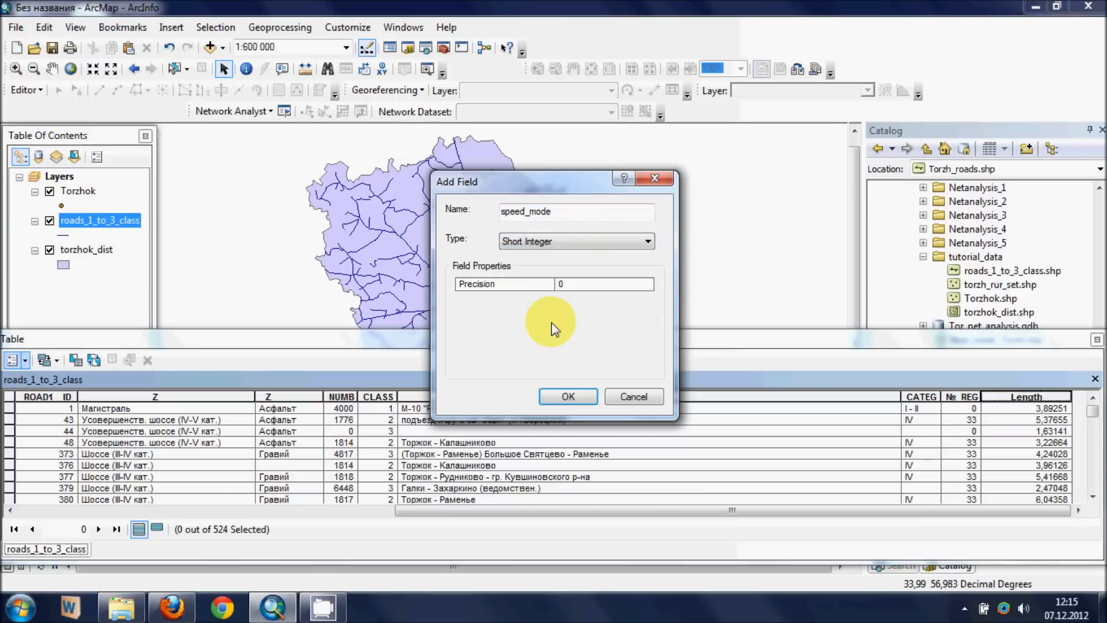
click(567, 396)
drag(669, 511, 790, 513)
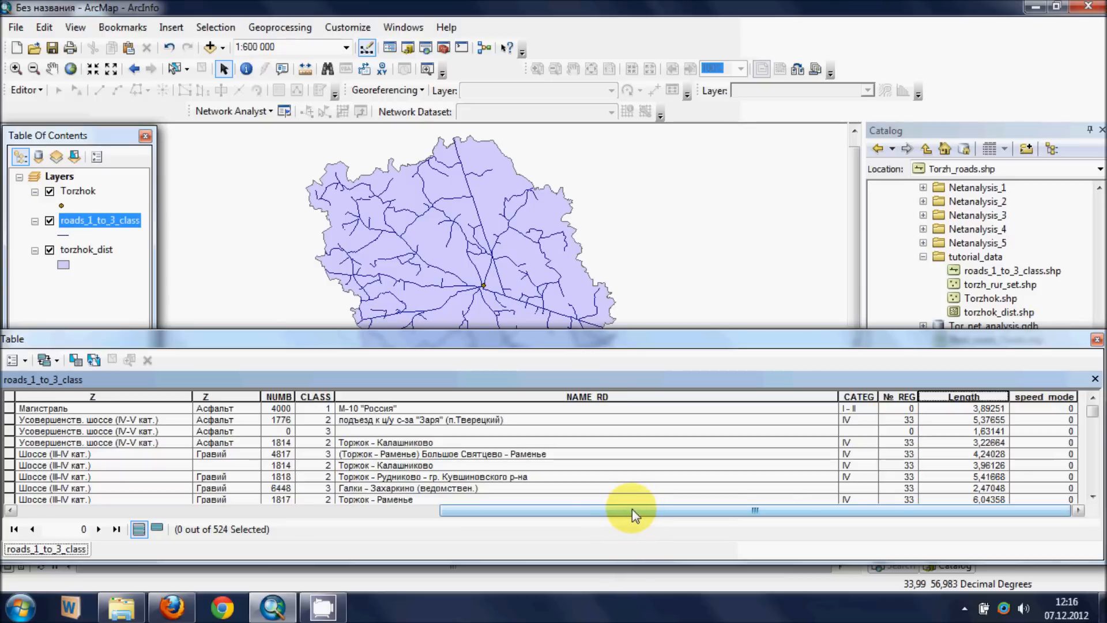
- Start a selection by attributes on the roads_1_to_3_class layer
click(222, 27)
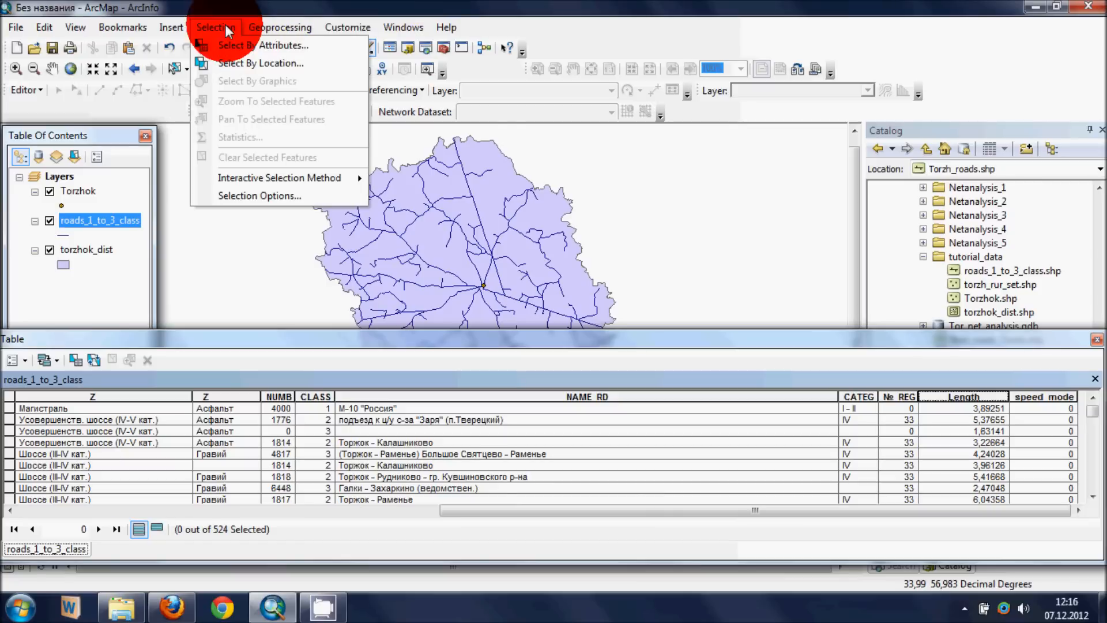
click(250, 47)
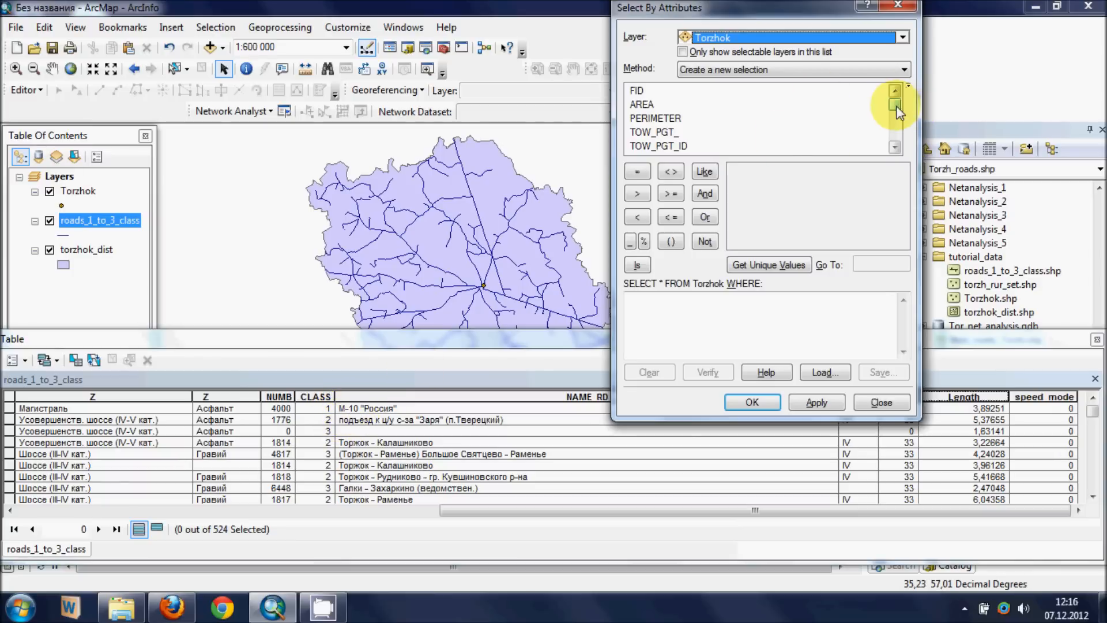
click(877, 38)
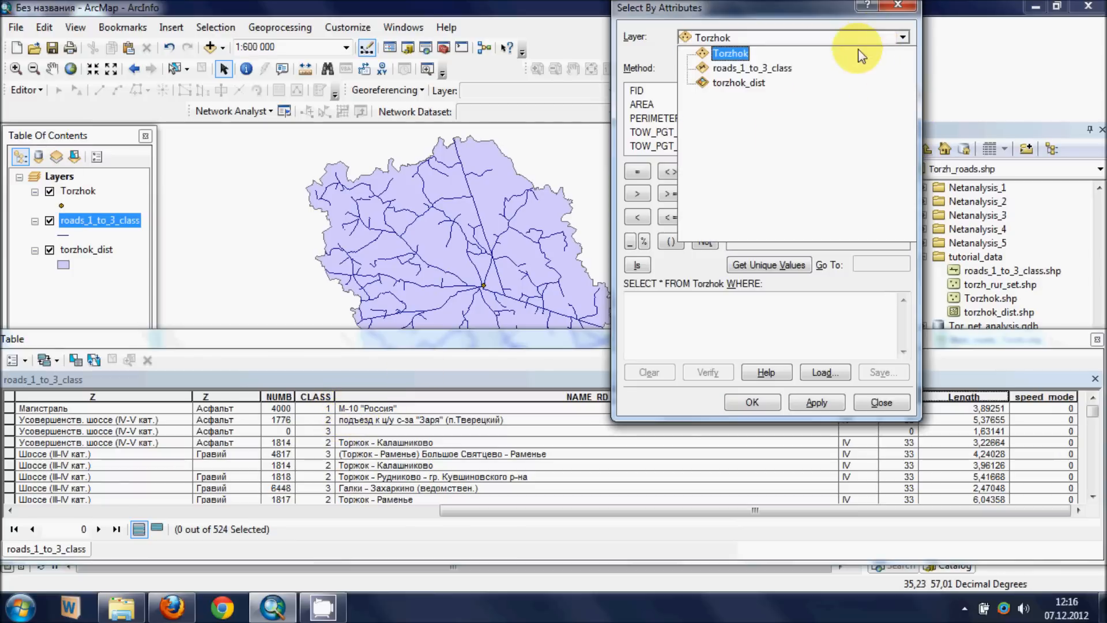
click(782, 70)
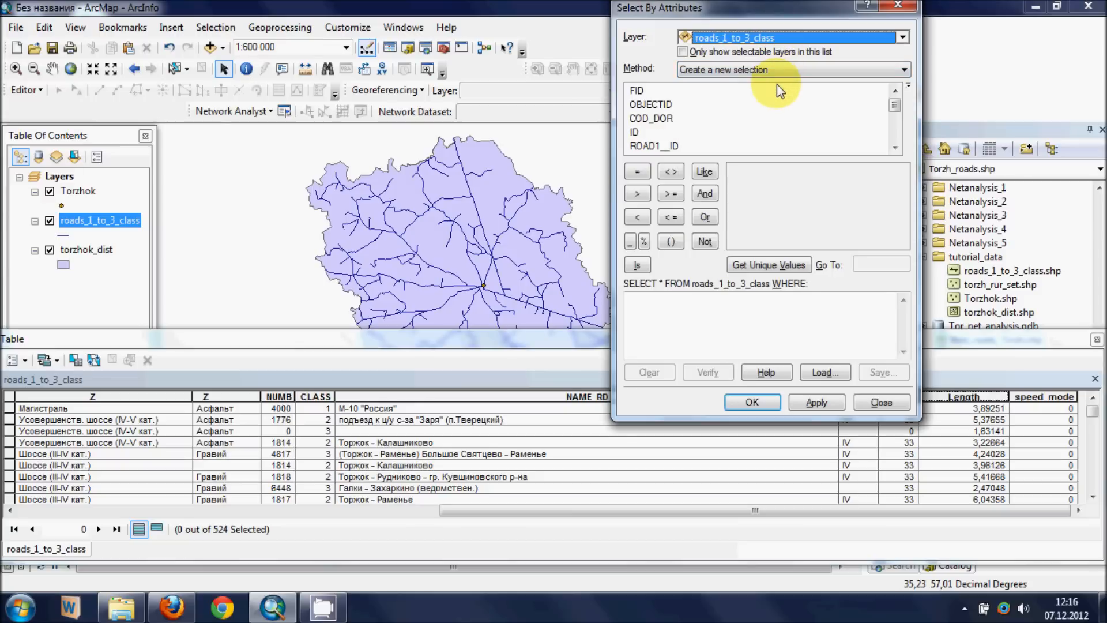
- Build the selection expression "NAME_RD" ='М-10 "Россия"'
drag(895, 105, 894, 134)
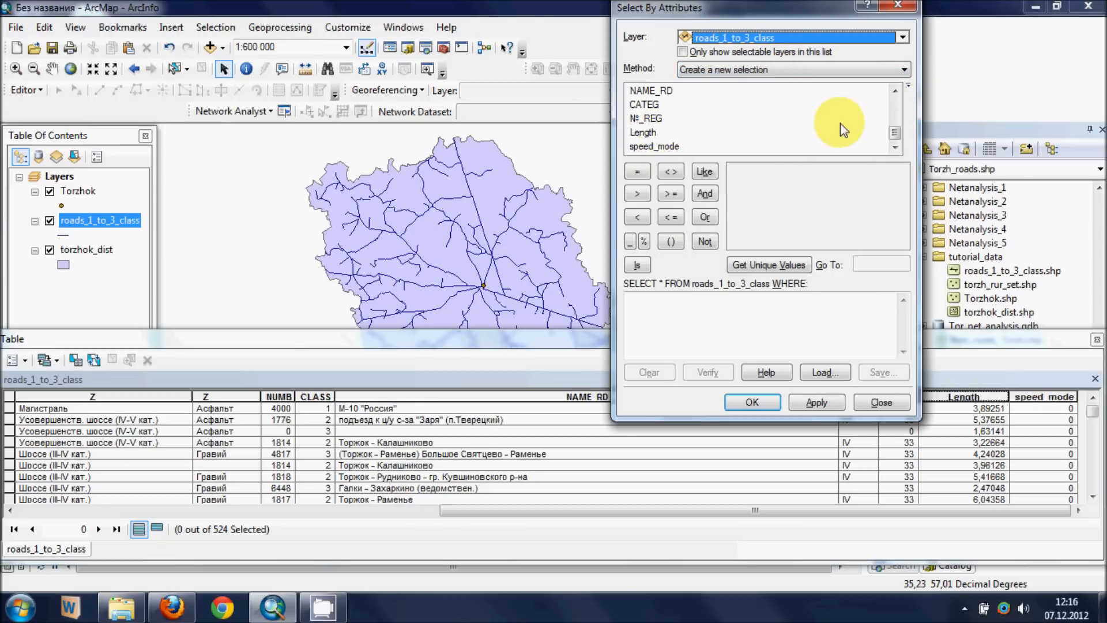
click(665, 92)
double_click(665, 93)
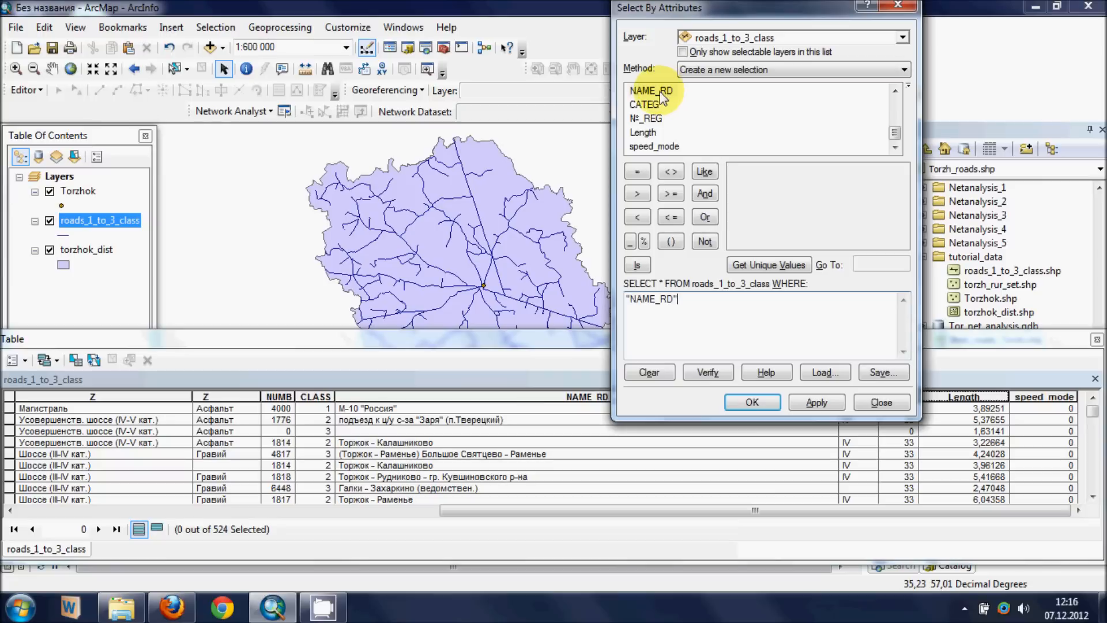
click(637, 172)
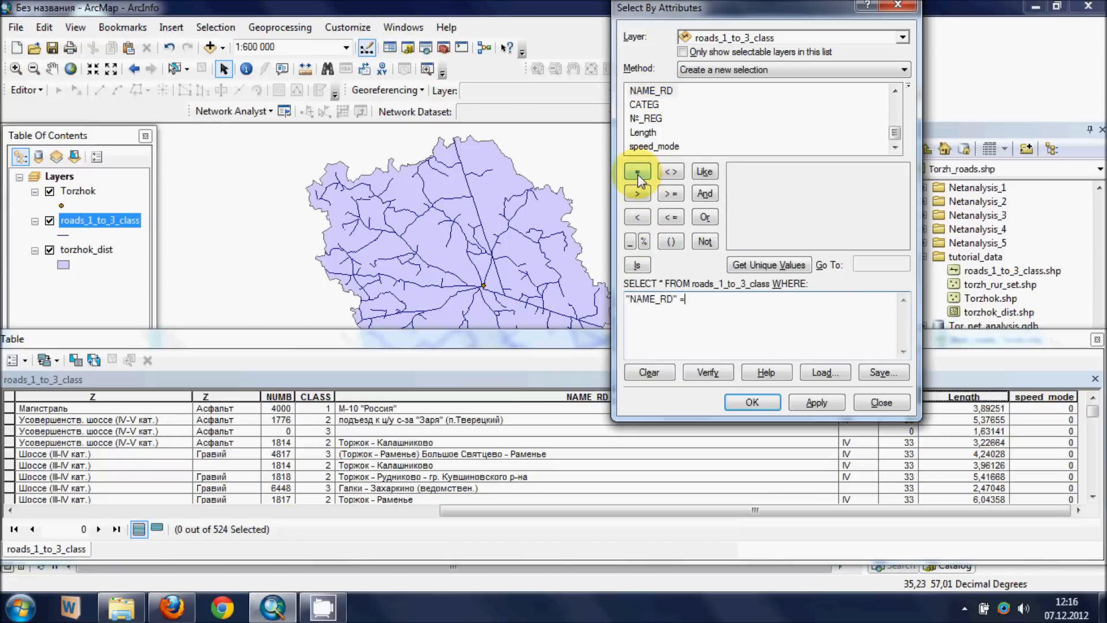
text(э\)
key(BackSpace)
key(BackSpace)
text('Асф)
key(BackSpace)
key(BackSpace)
key(BackSpace)
key(BackSpace)
text('М-)
key(BackSpace)
text(10)
key(BackSpace)
key(BackSpace)
text(-10 ')
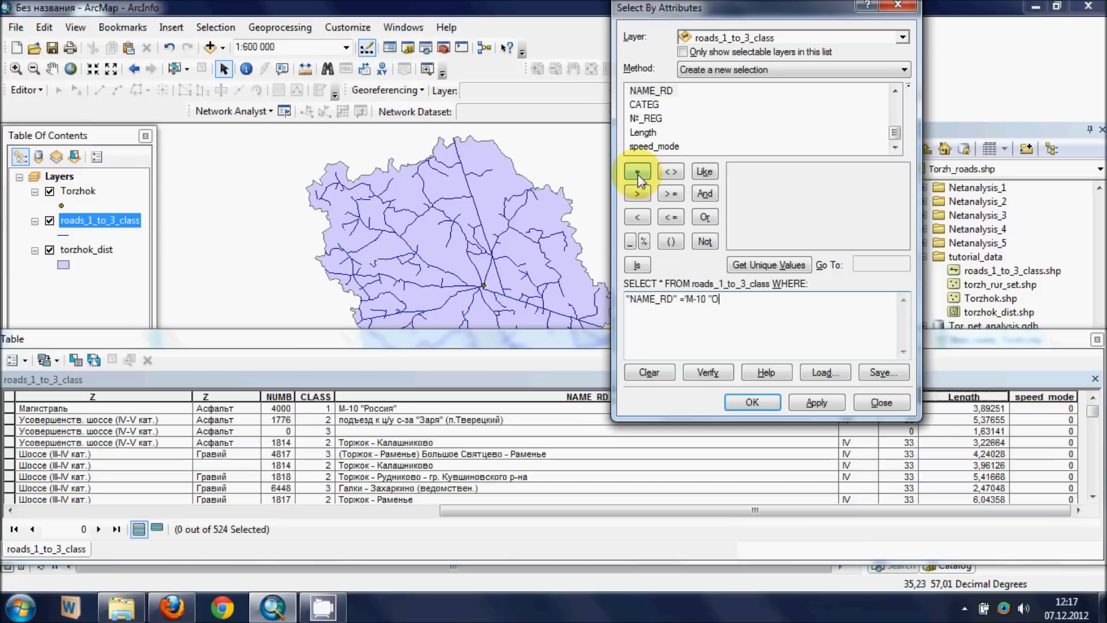
text(Россия"')
- Verify the road name expression and apply it to select the М-10 "Россия" segments
click(712, 375)
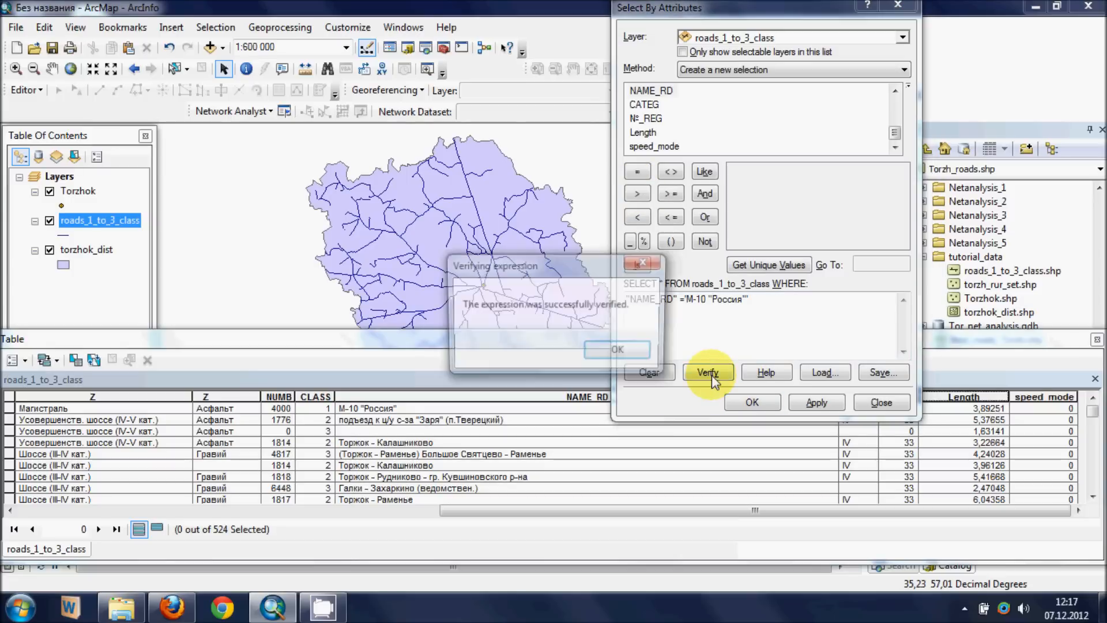
click(640, 353)
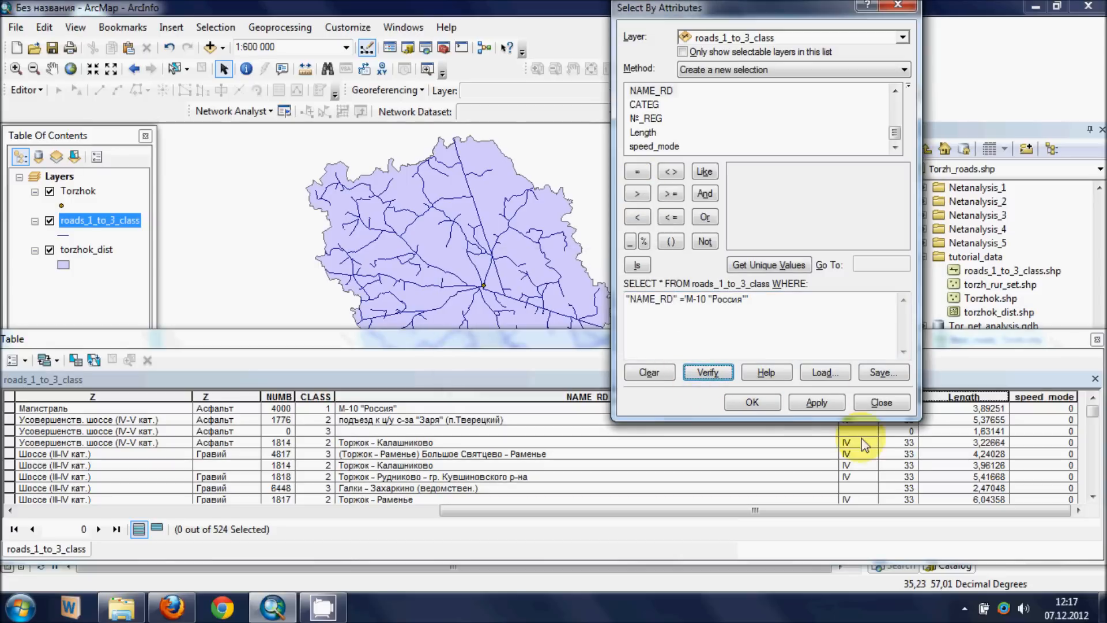
click(813, 404)
click(738, 402)
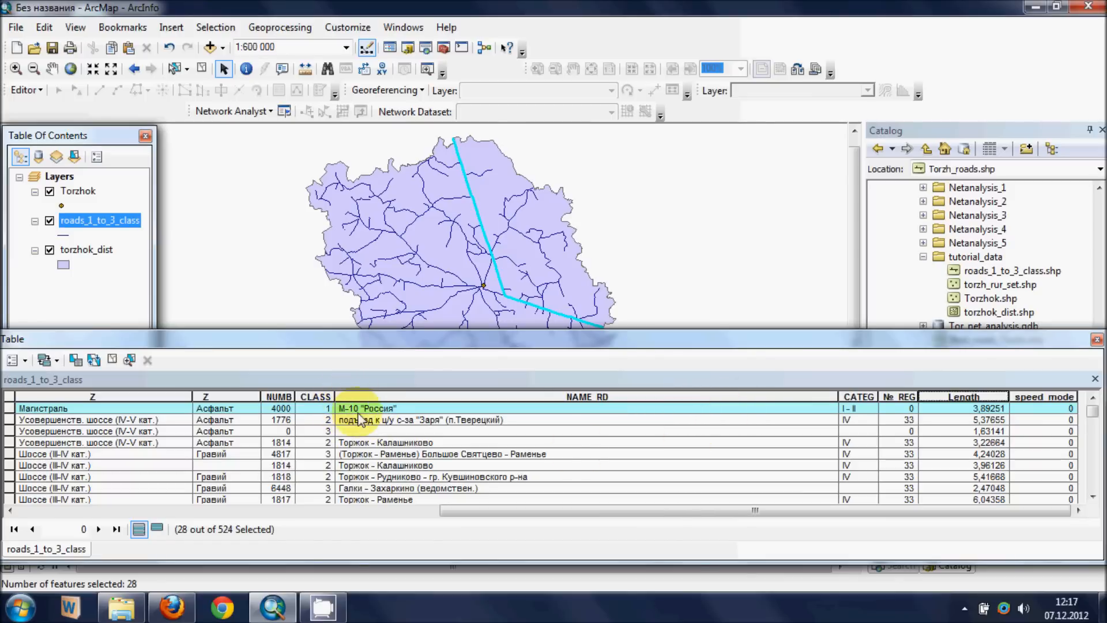
- Calculate speed_mode as 70 for the selected М-10 "Россия" segments with the Field Calculator
right_click(1059, 395)
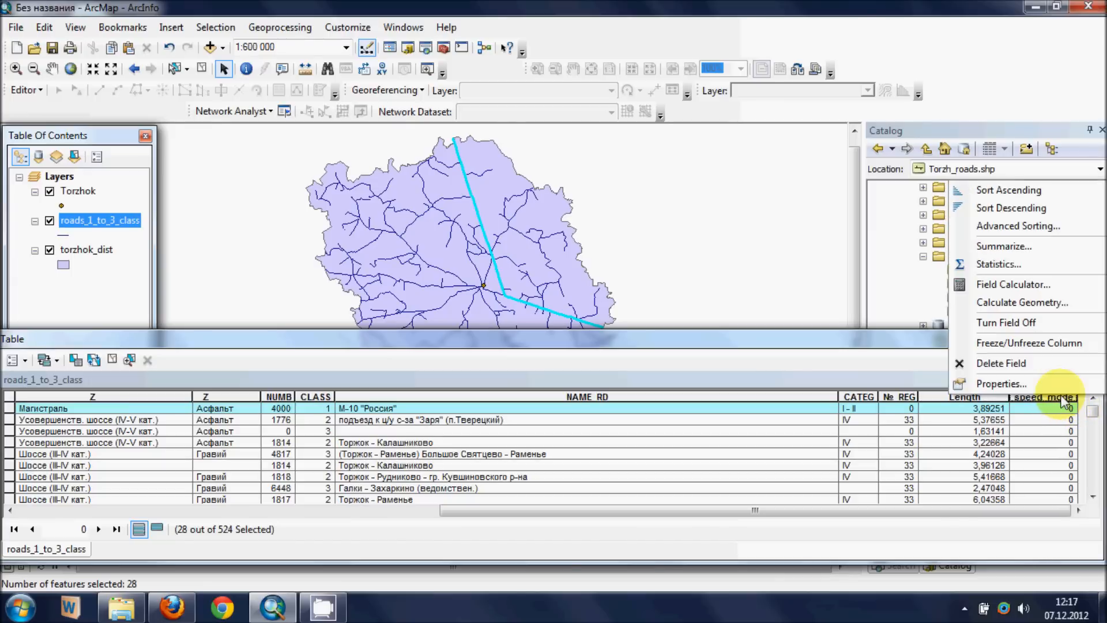
click(994, 284)
click(530, 188)
click(464, 335)
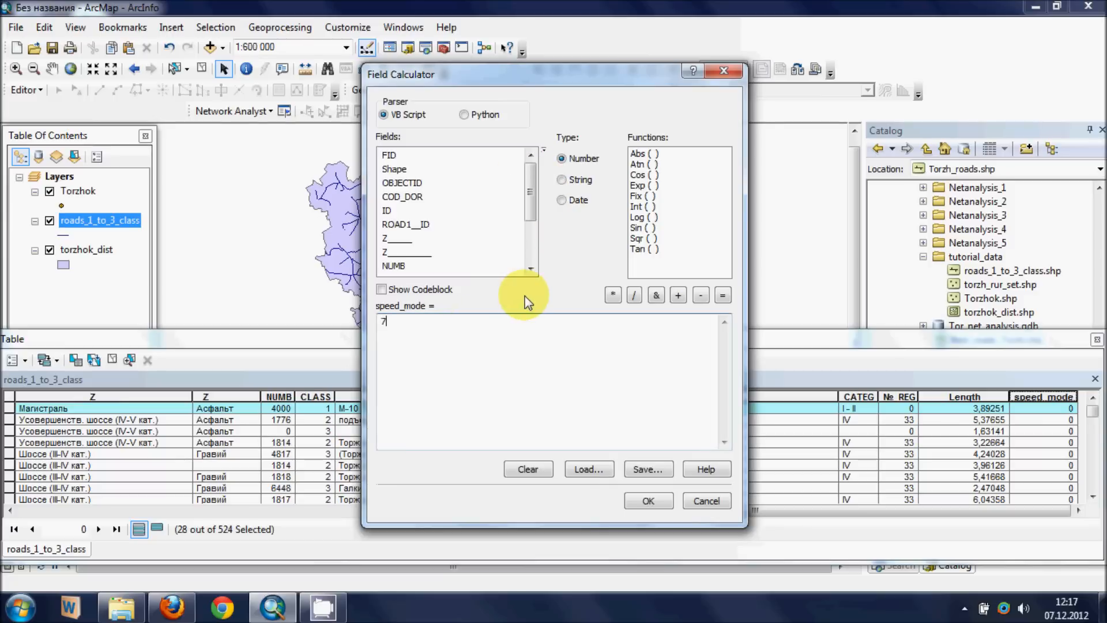
text(70)
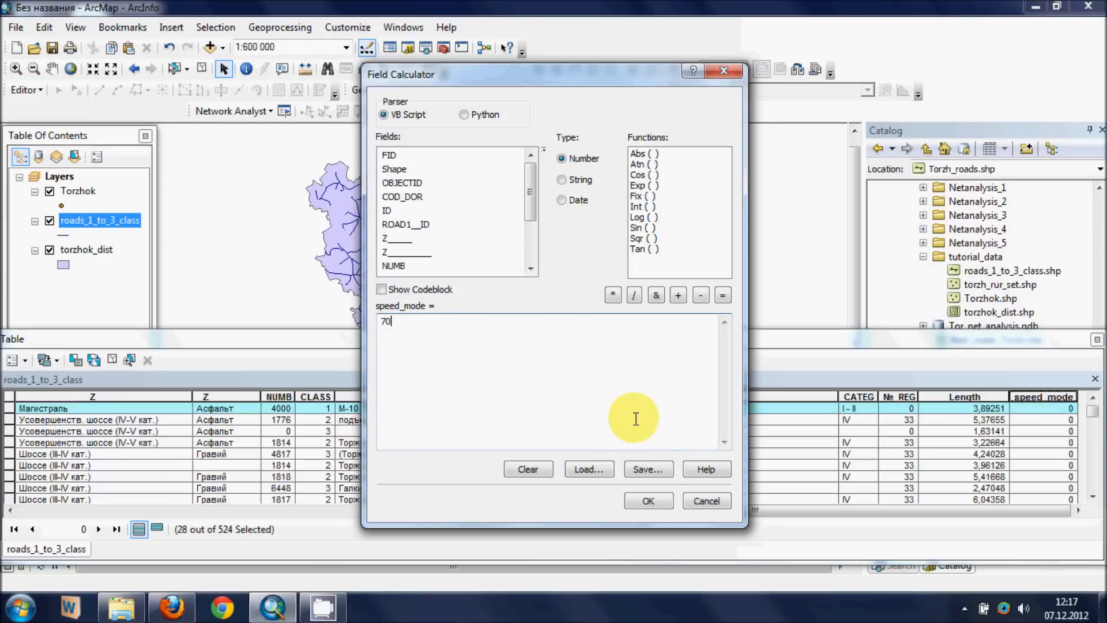
click(650, 501)
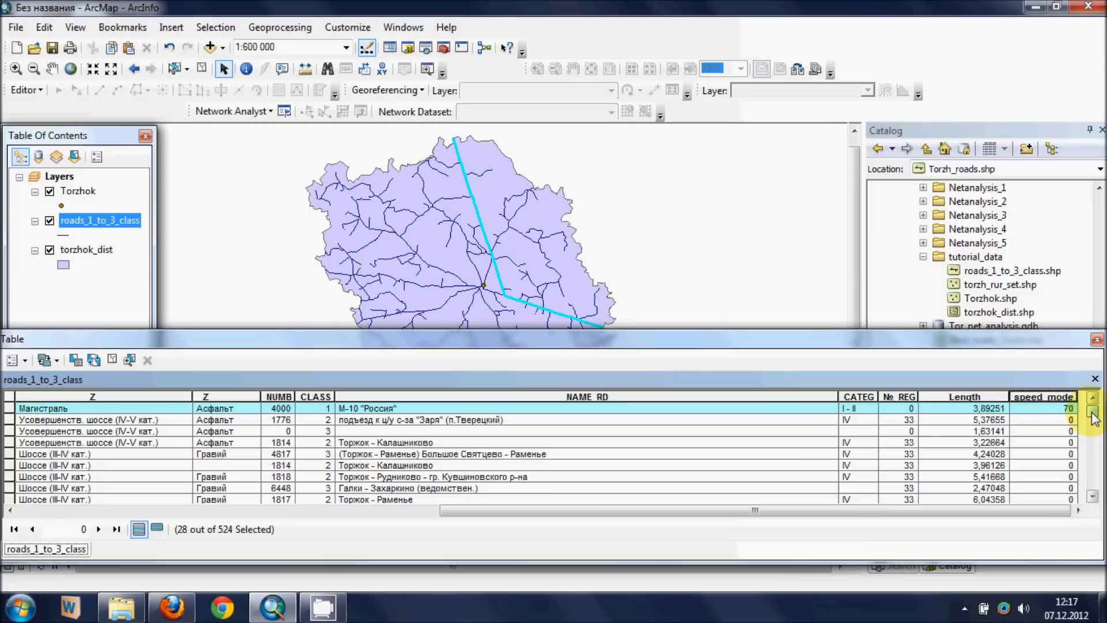
drag(1094, 416, 1092, 365)
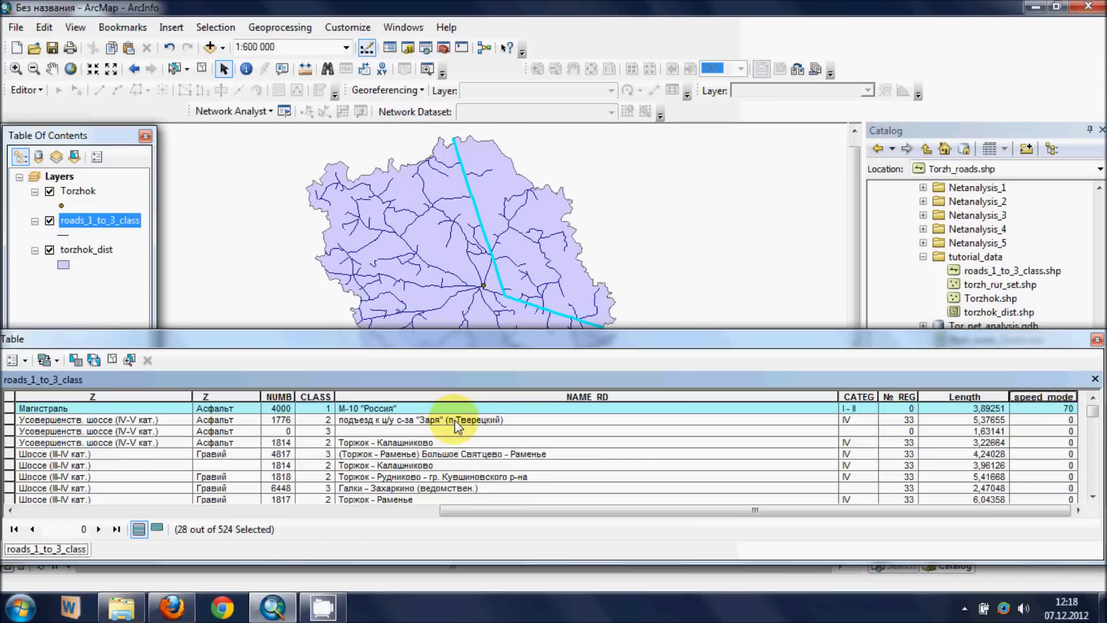
- Clear the selected features and empty the previous expression in a new selection by attributes on roads_1_to_3_class
click(202, 68)
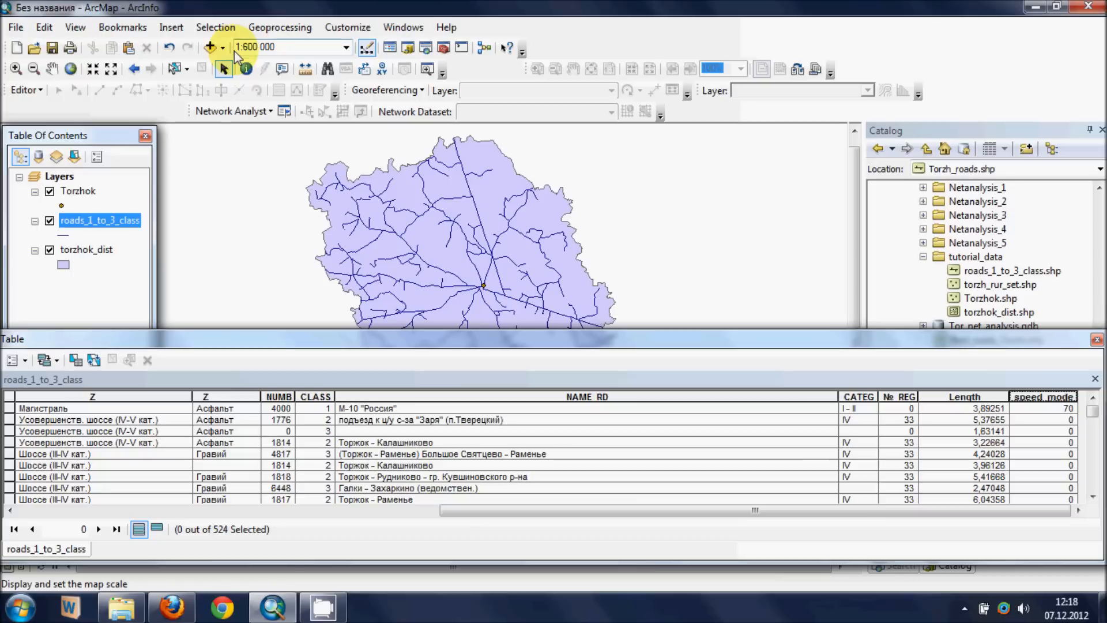
click(215, 27)
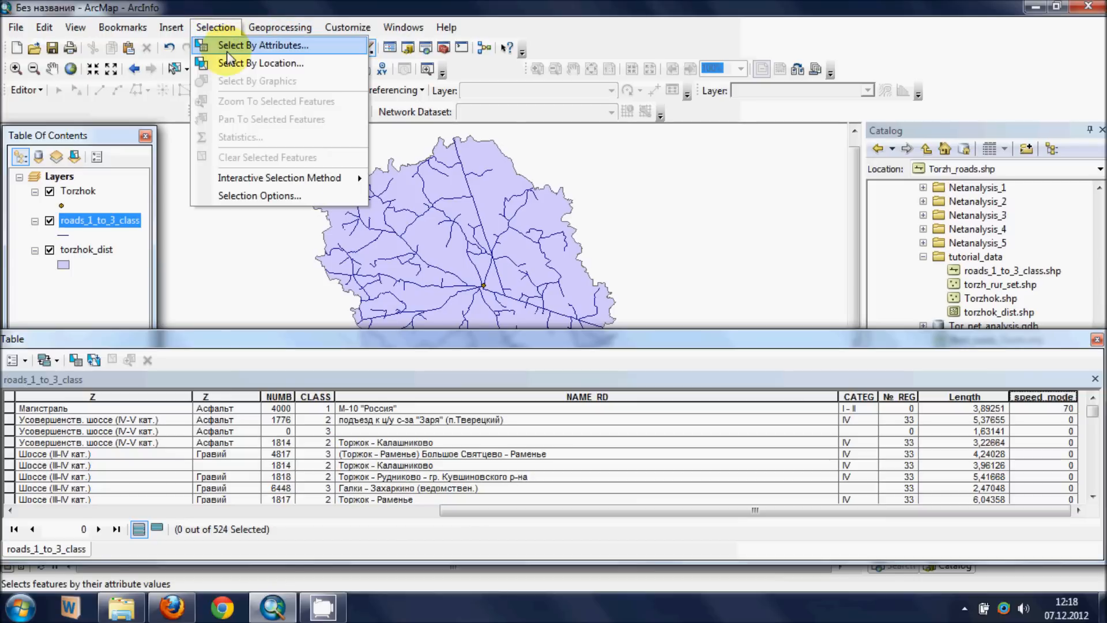
click(224, 45)
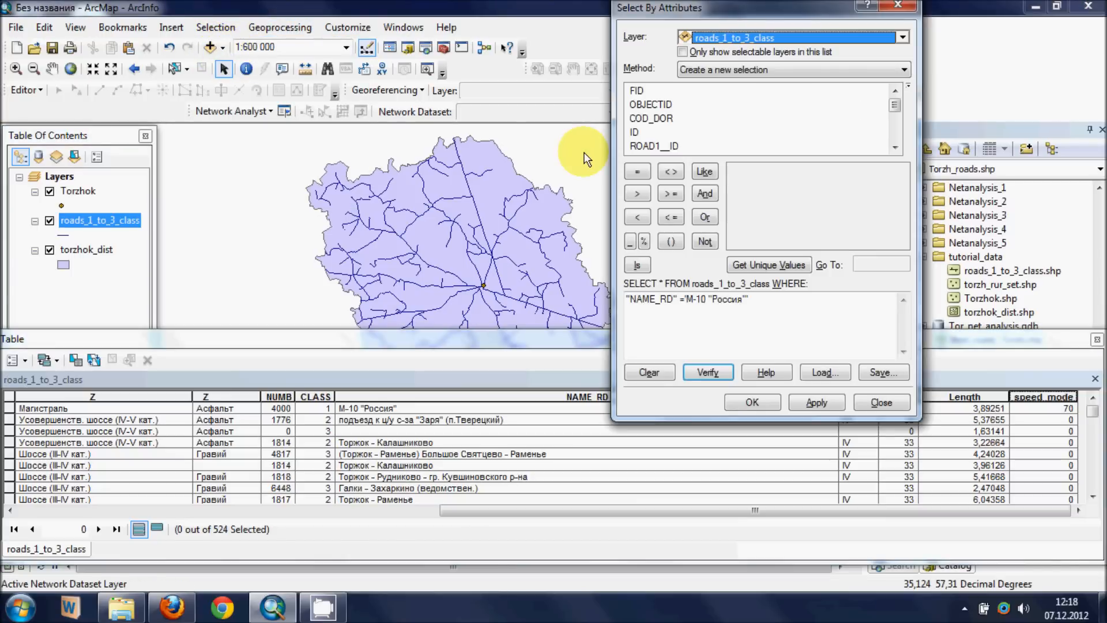
drag(779, 306, 458, 307)
key(Delete)
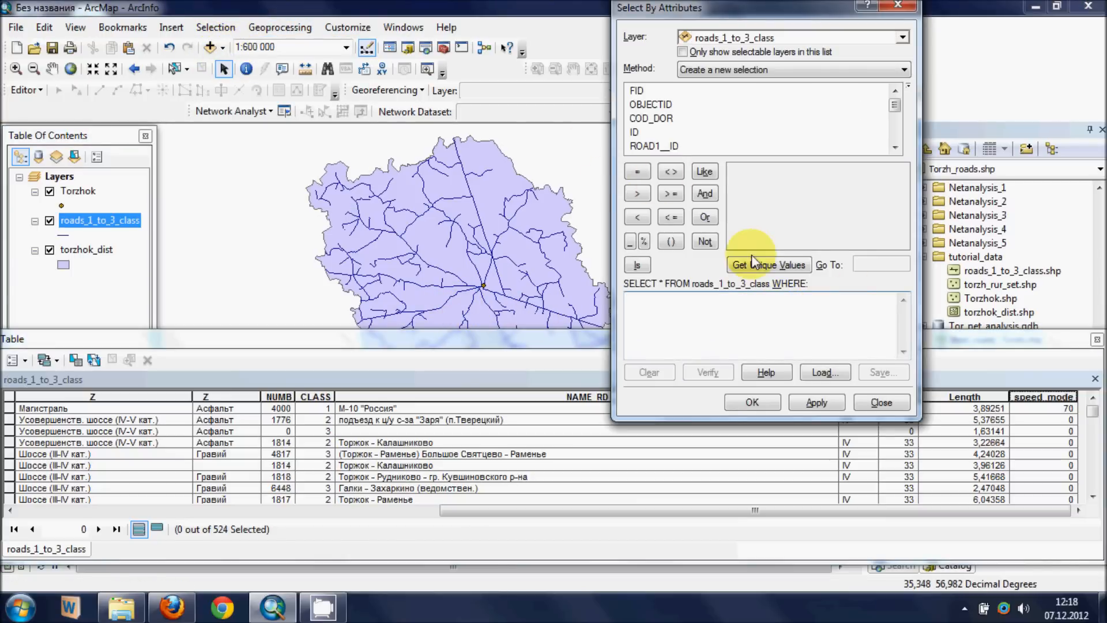
- Build the selection expression "CLASS" = 1 AND "NAME_RD" <> 'М-10 "Россия"'
drag(893, 106, 895, 119)
double_click(645, 132)
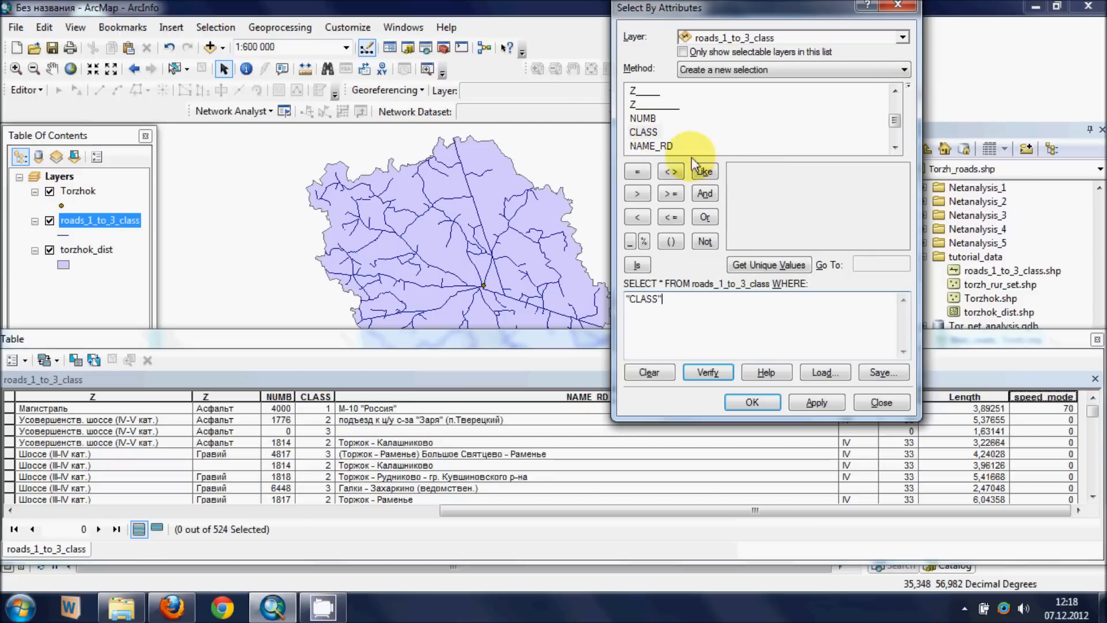
click(638, 172)
click(638, 171)
key(BackSpace)
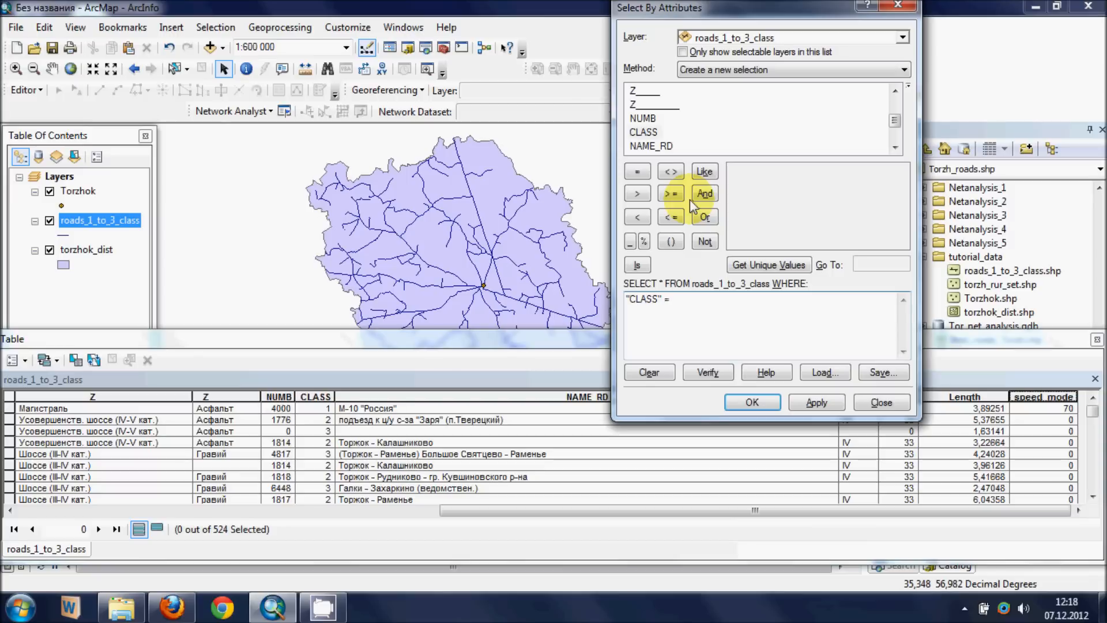
text(1)
click(707, 194)
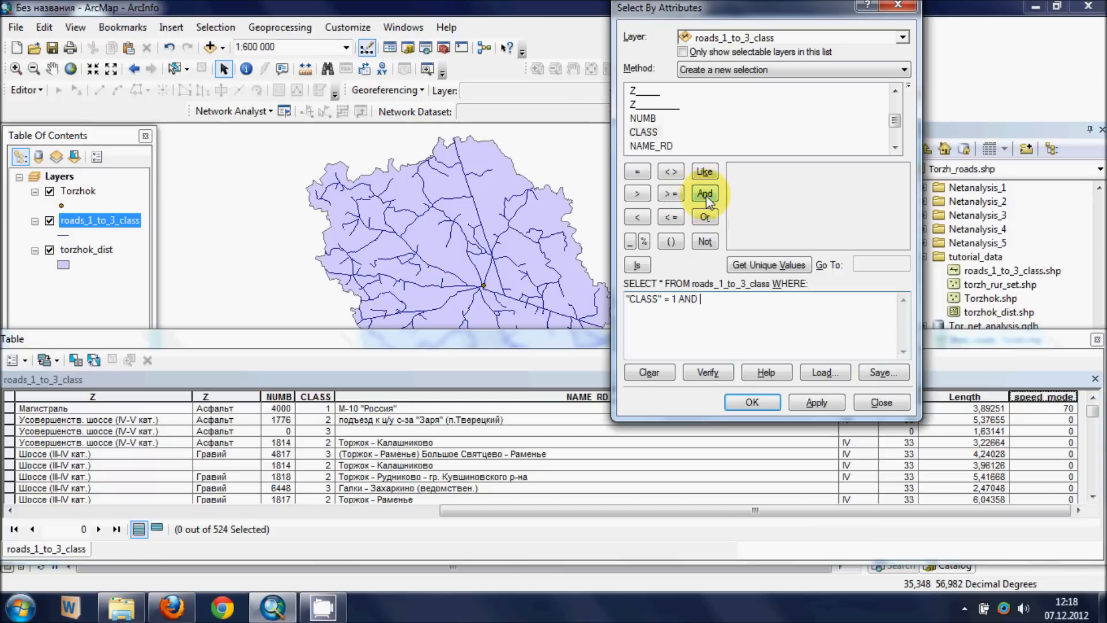
double_click(667, 147)
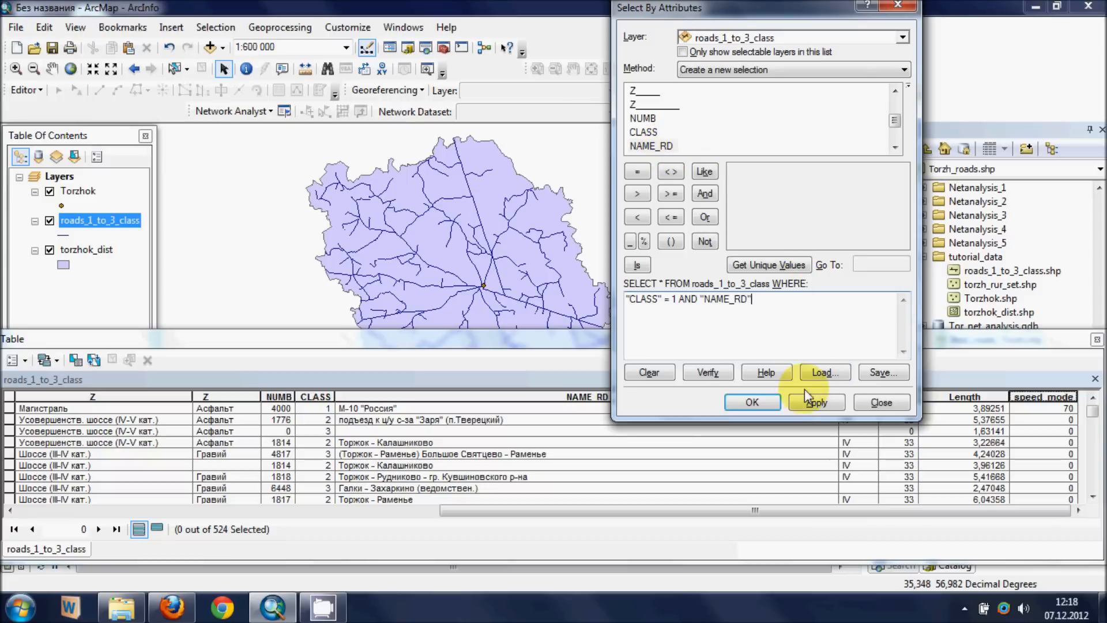
click(667, 171)
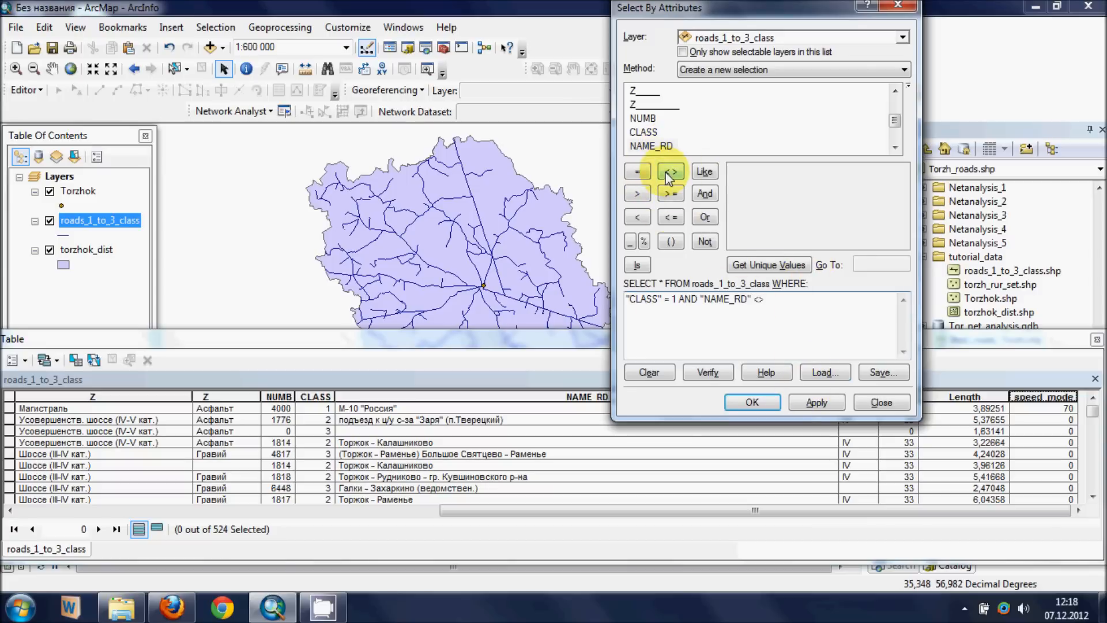
click(666, 172)
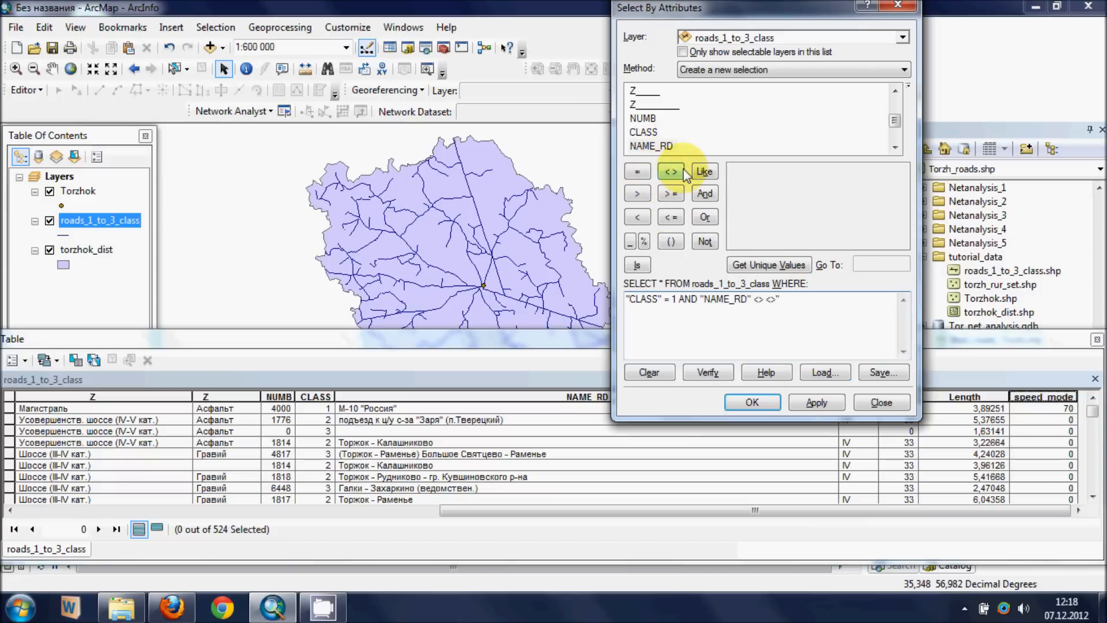
text(')
text(M-10)
text(')
text(")
text(Россия")
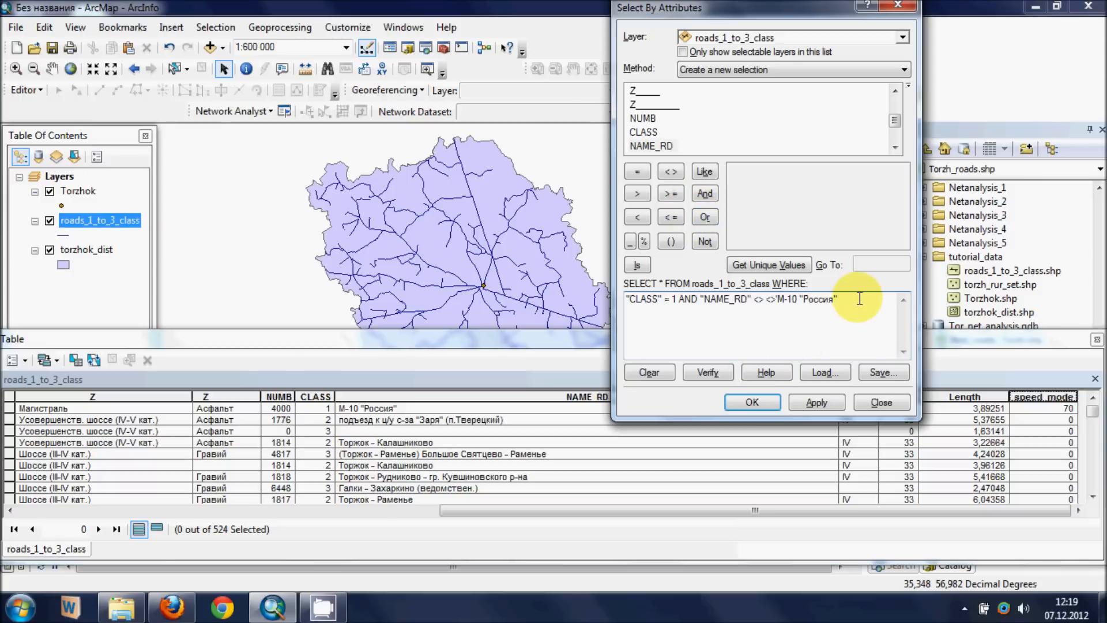
click(772, 300)
key(BackSpace)
key(BackSpace)
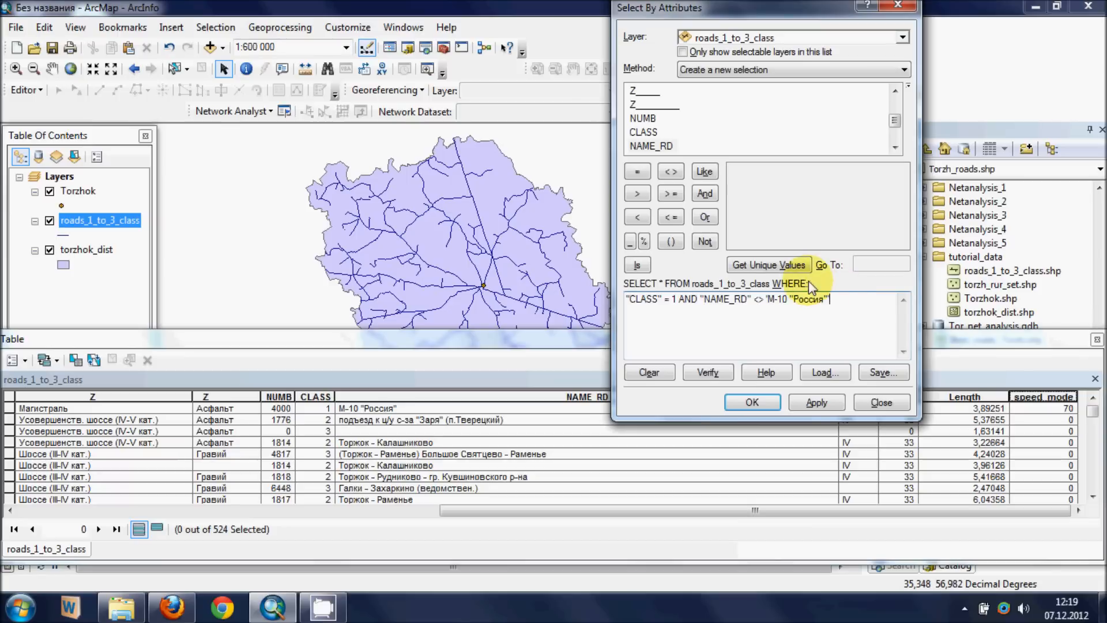
- Verify the expression, select the class 1 roads other than М-10 "Россия", and inspect them on the map
click(709, 372)
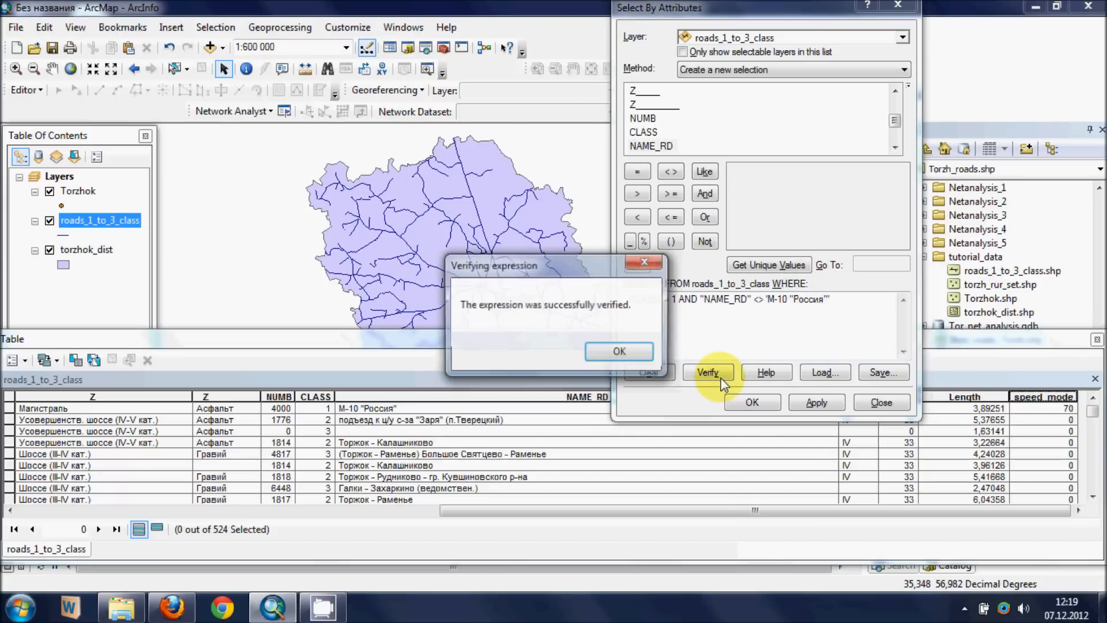
click(647, 358)
click(799, 405)
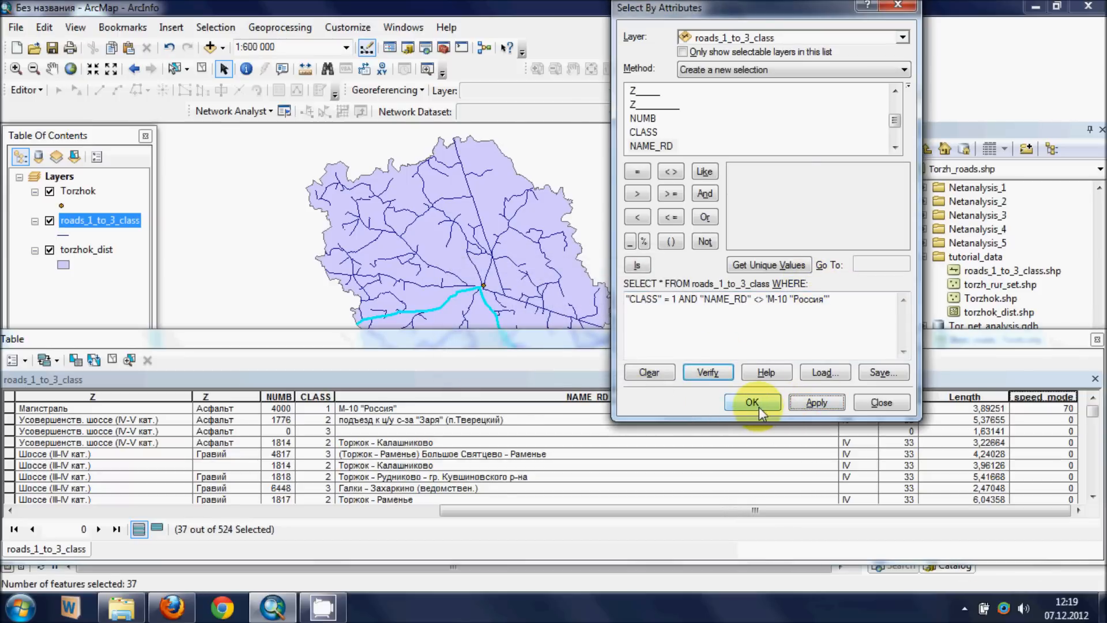
click(817, 402)
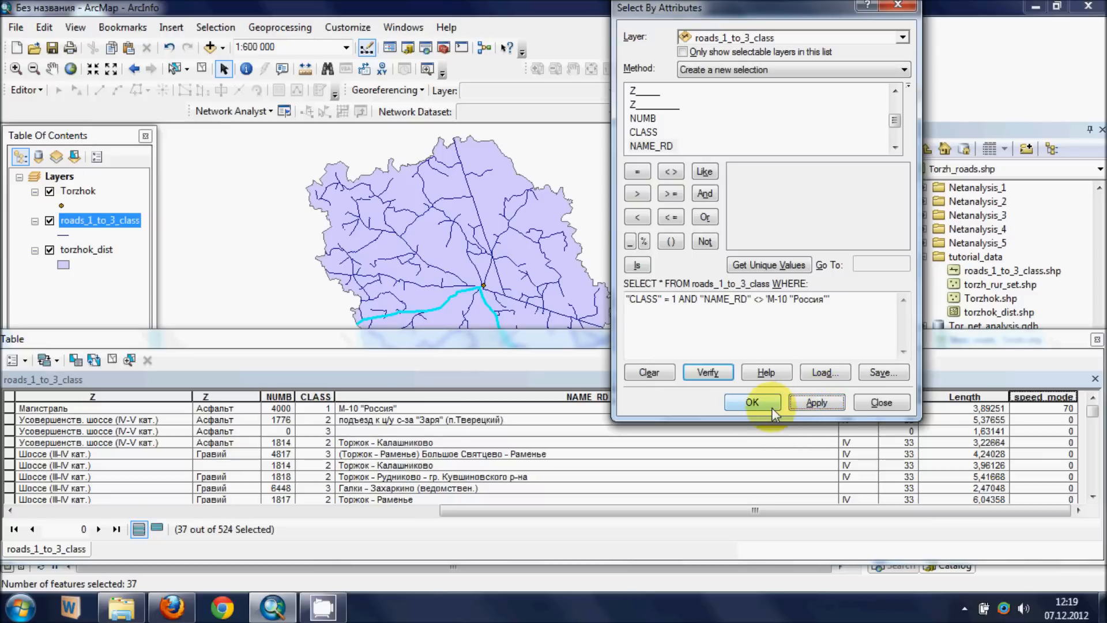
click(753, 402)
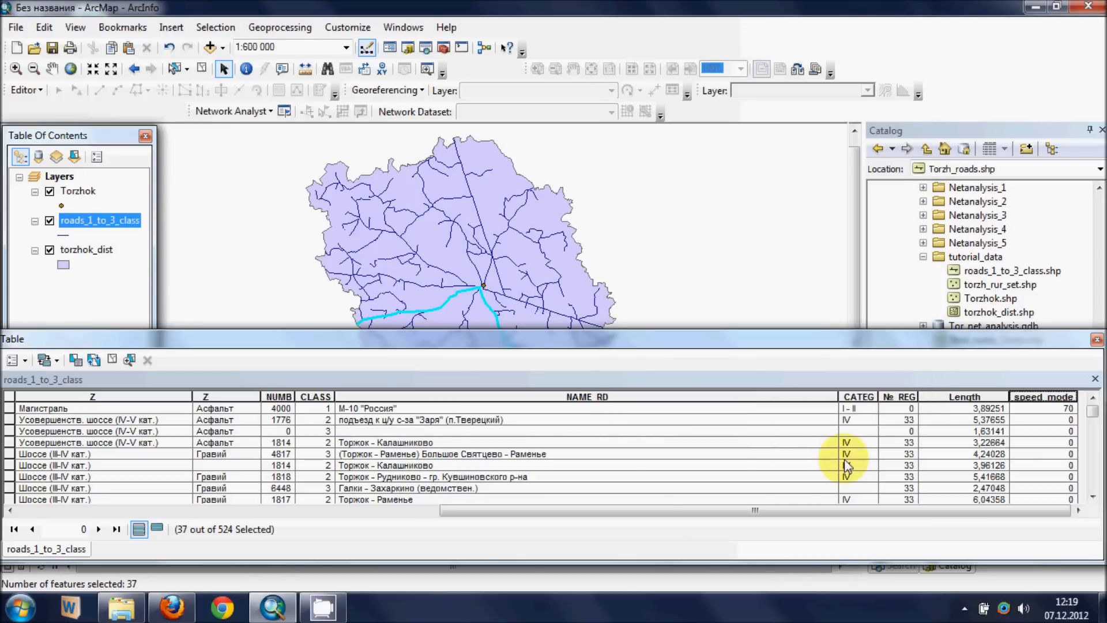
scroll(476, 204, down, 1)
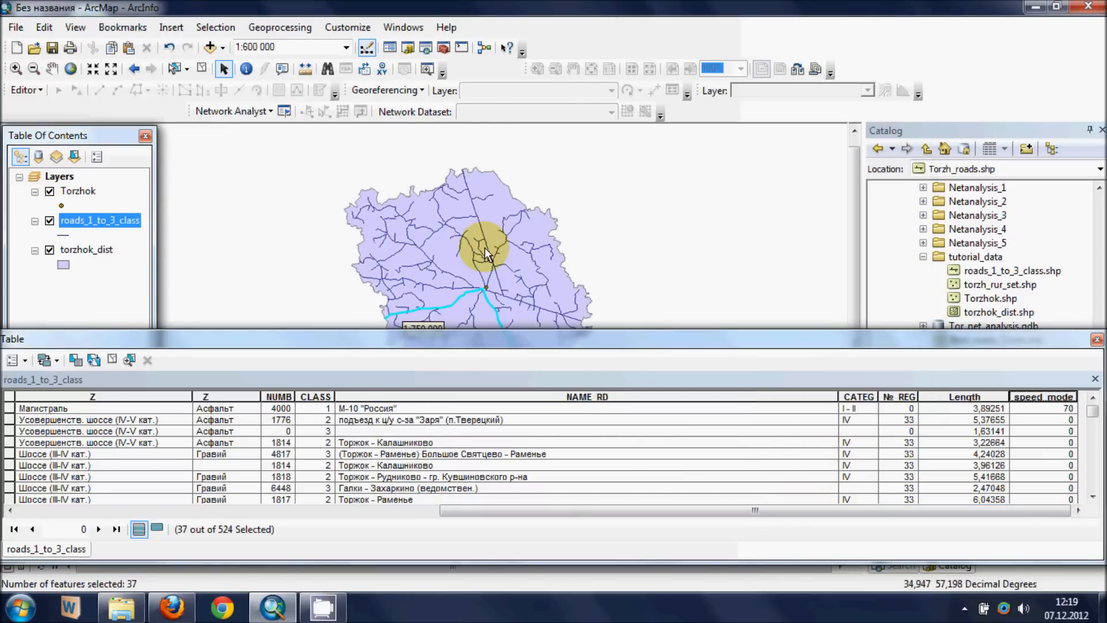
drag(478, 279, 495, 217)
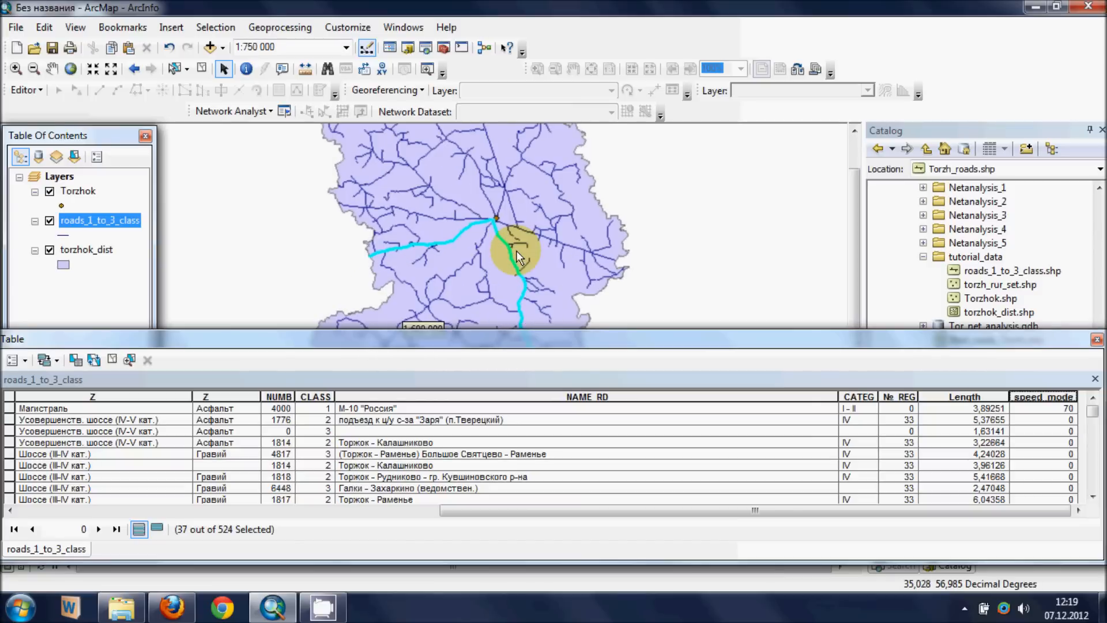
scroll(521, 249, down, 1)
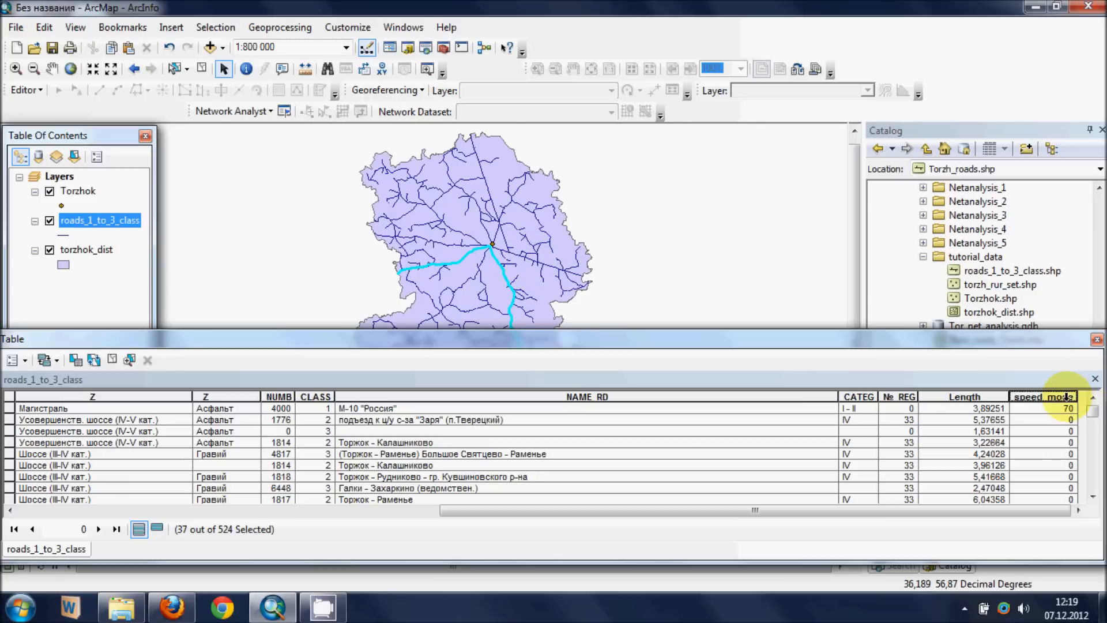
- Calculate speed_mode as 60 for the selected class 1 roads with the Field Calculator
right_click(1043, 397)
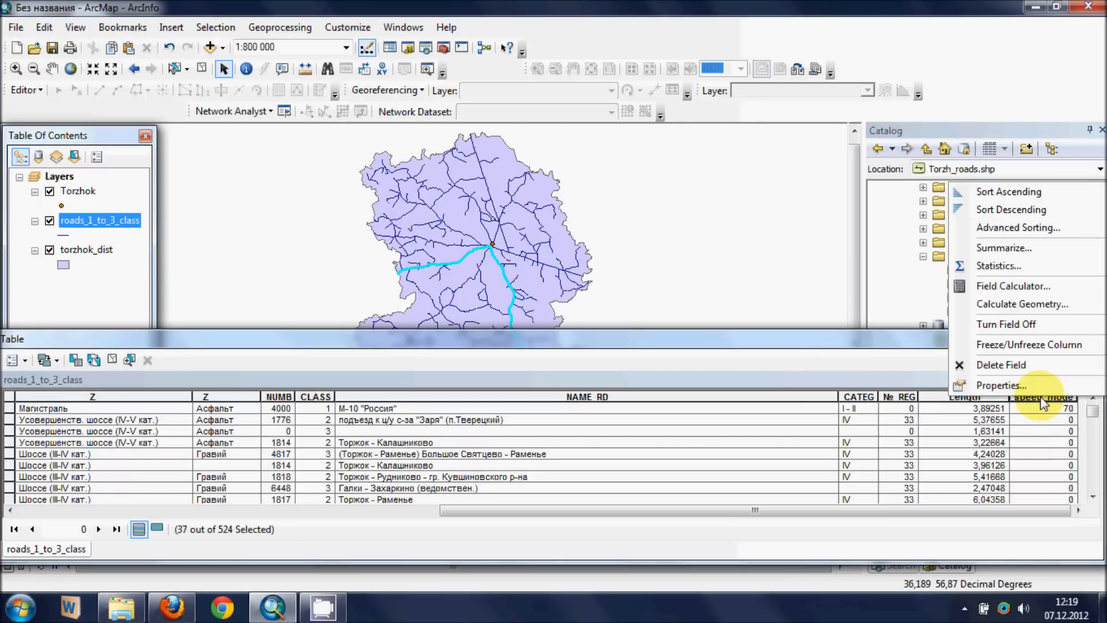
click(1036, 287)
double_click(385, 321)
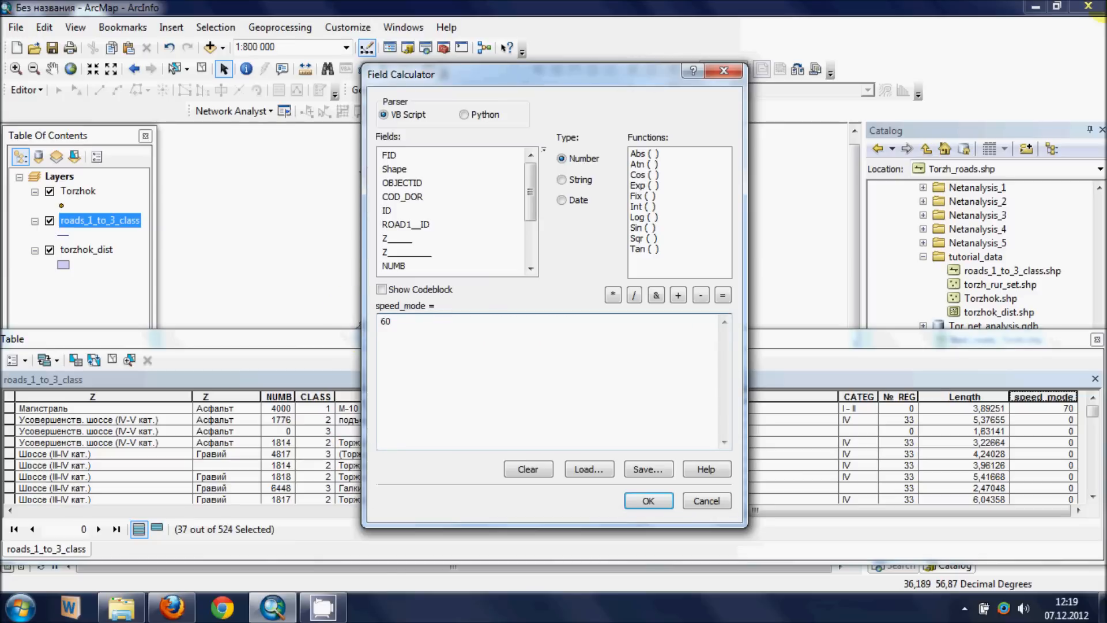
click(644, 501)
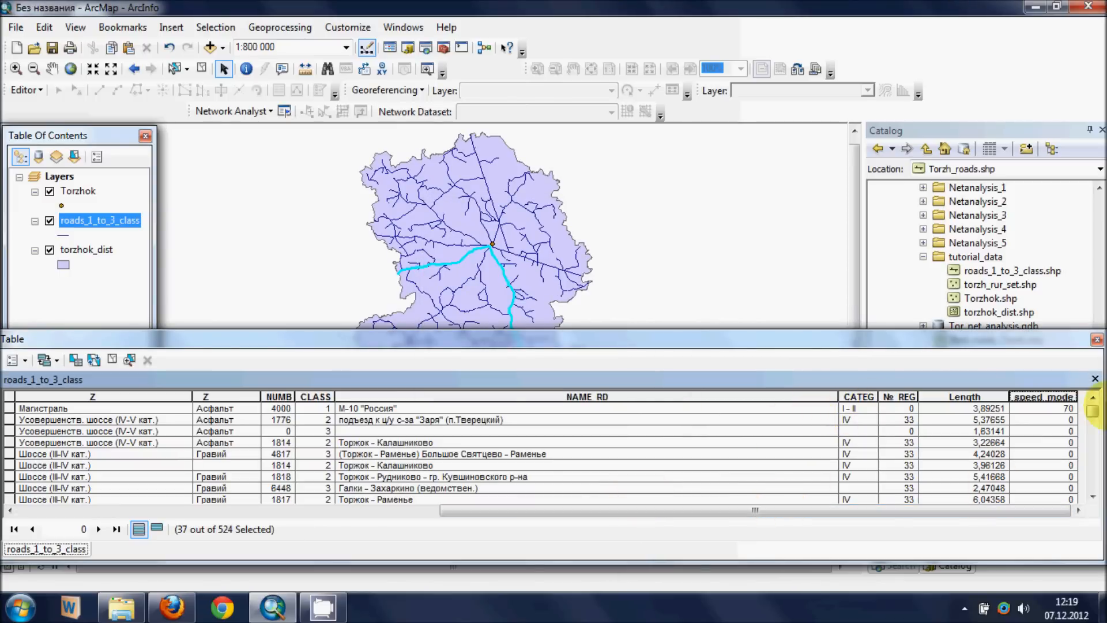
mouse_move(1092, 411)
mouse_down()
mouse_move(1092, 457)
mouse_move(1092, 411)
mouse_up()
- Clear the selected features and edit the attribute selection expression to "CLASS" <> 1 AND, removing the NAME_RD condition
click(203, 69)
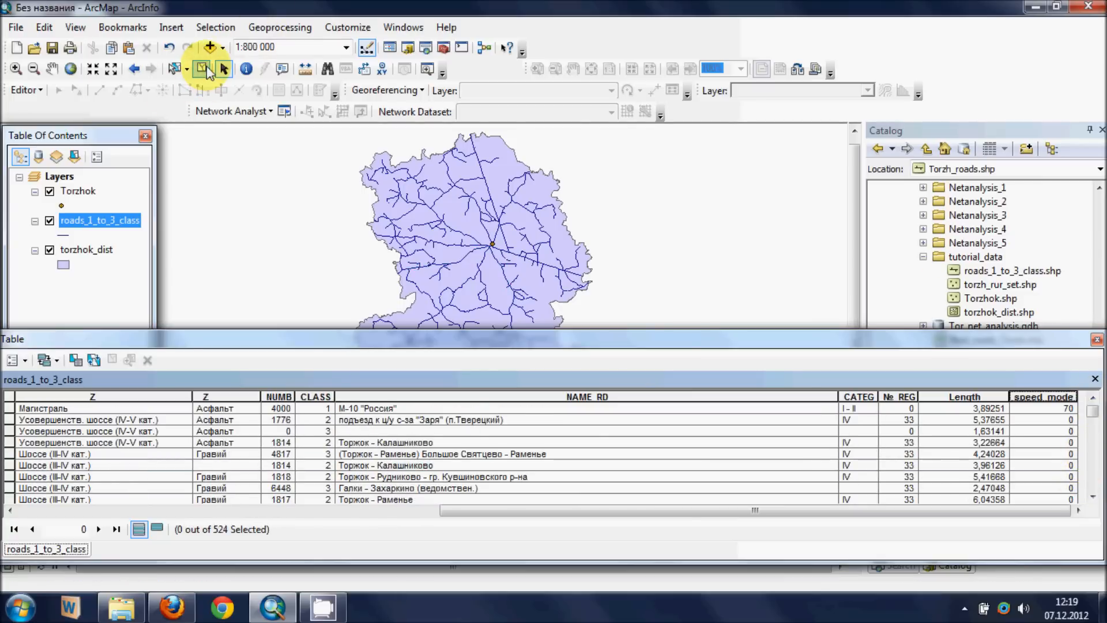
click(214, 28)
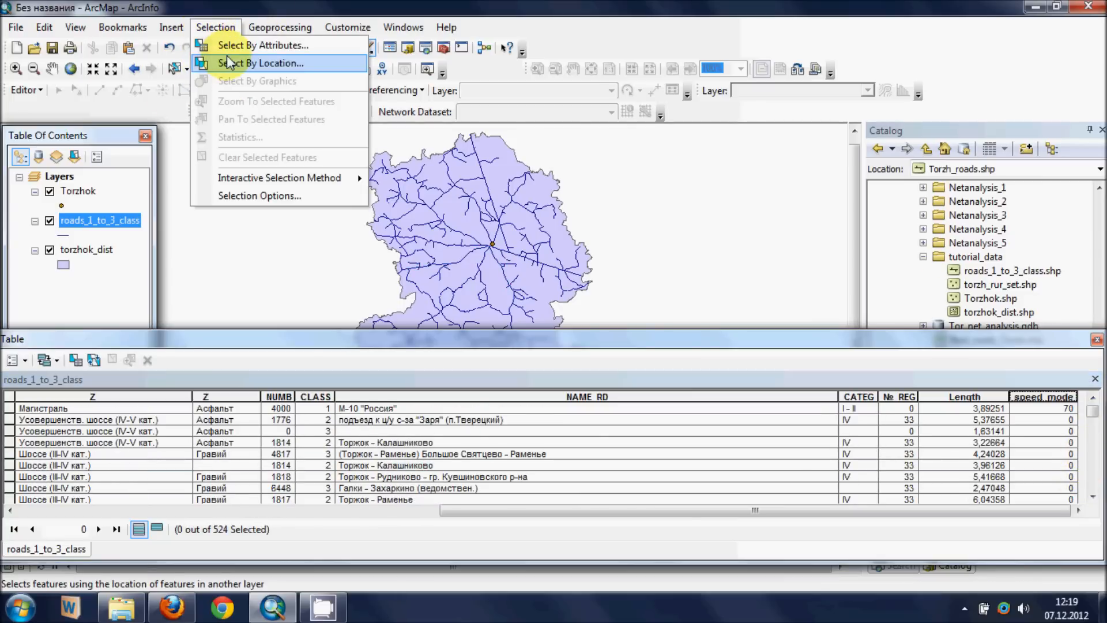
click(230, 45)
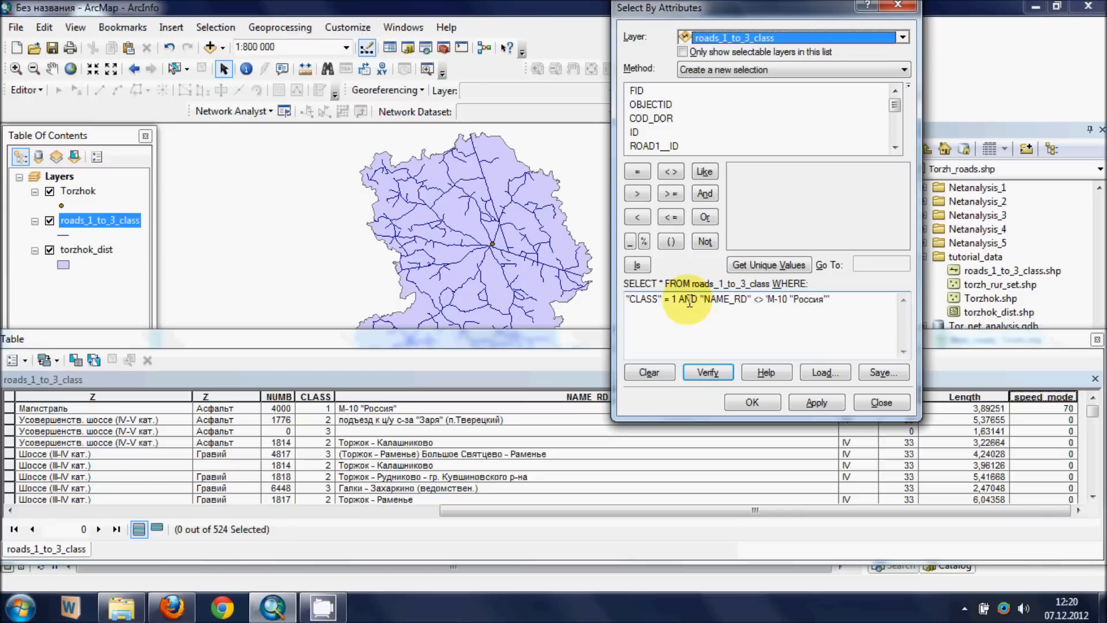
double_click(668, 298)
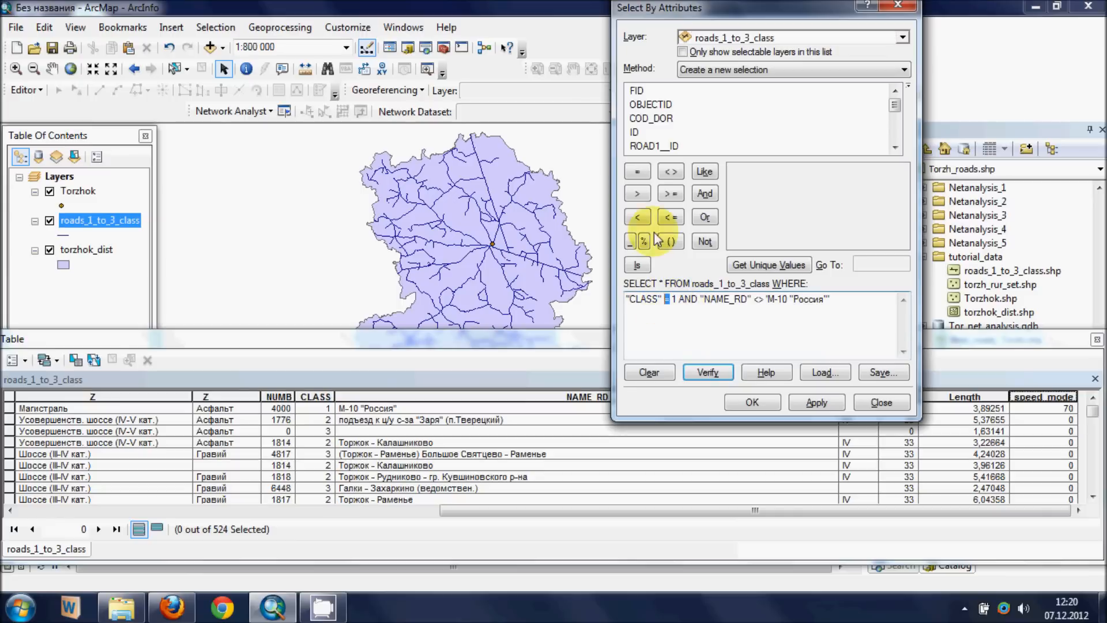
click(671, 171)
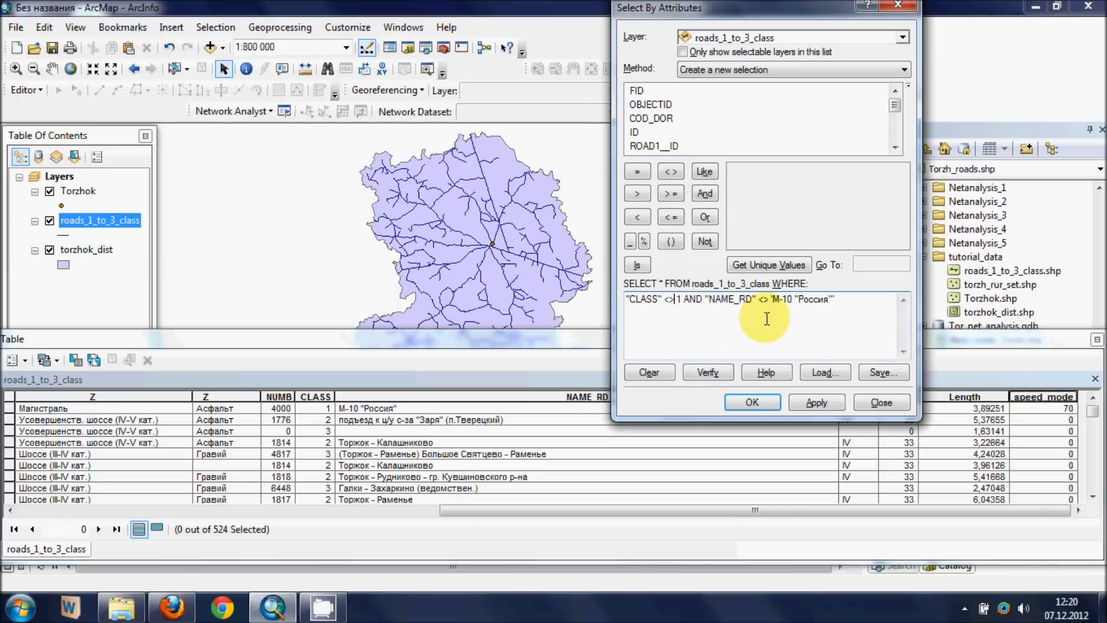
drag(705, 301, 843, 304)
key(Delete)
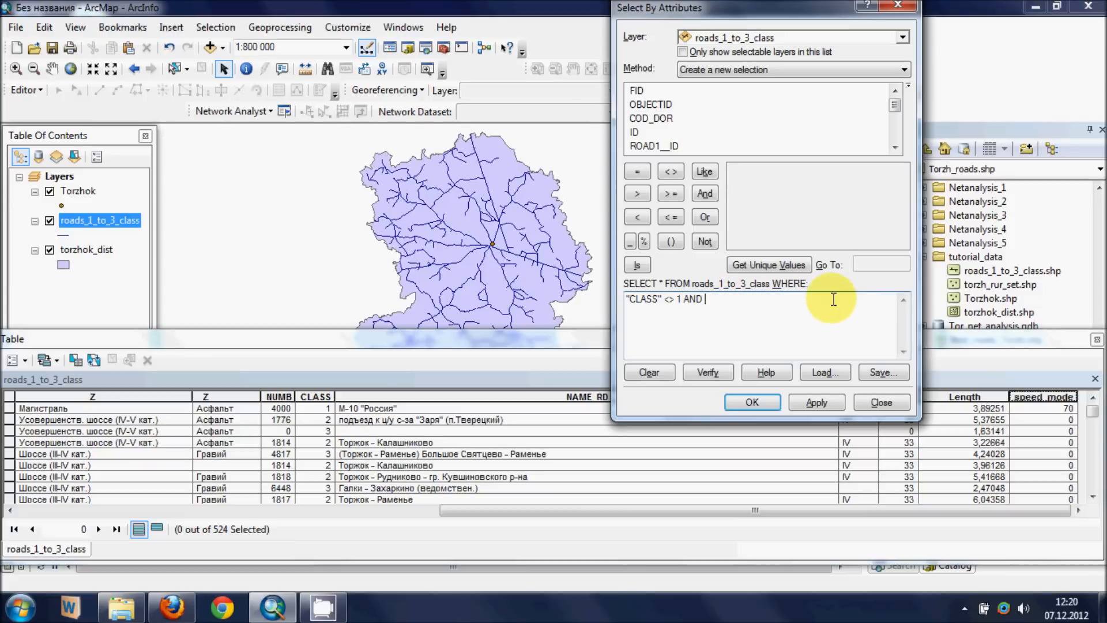
- Complete the selection expression by requiring the pavement field Z_________ to equal 'Асфальт'
click(896, 113)
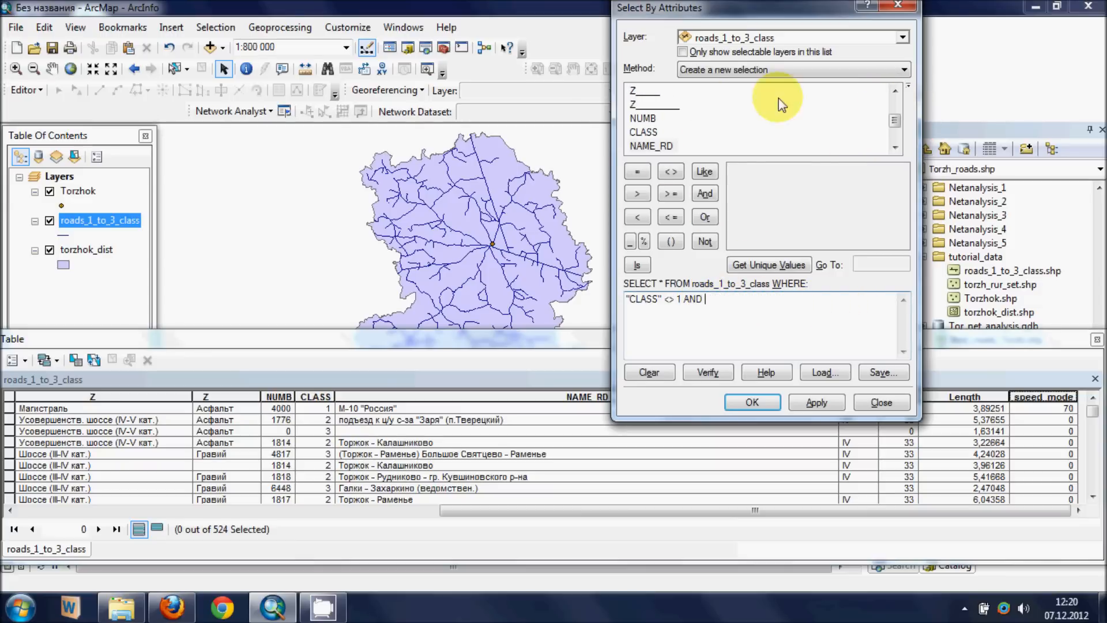
double_click(646, 105)
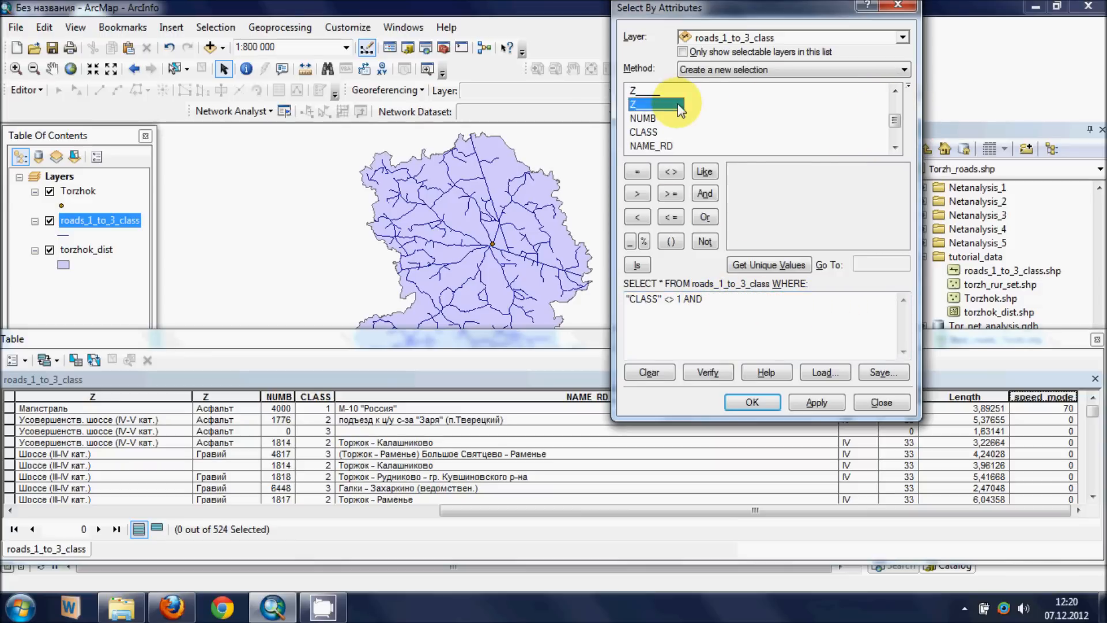
click(789, 341)
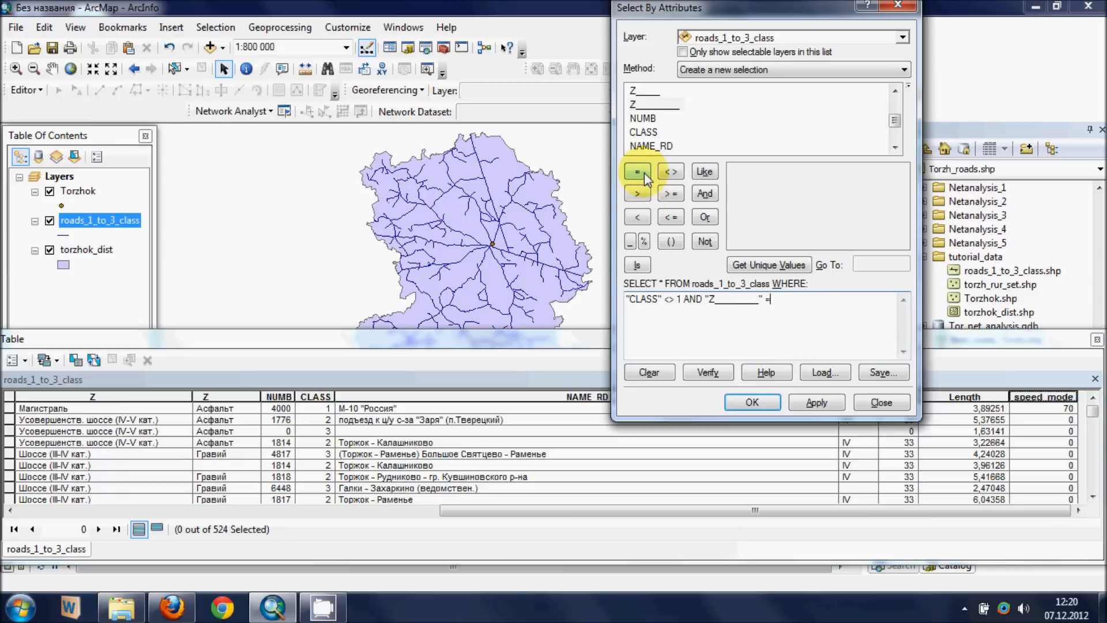
text(')
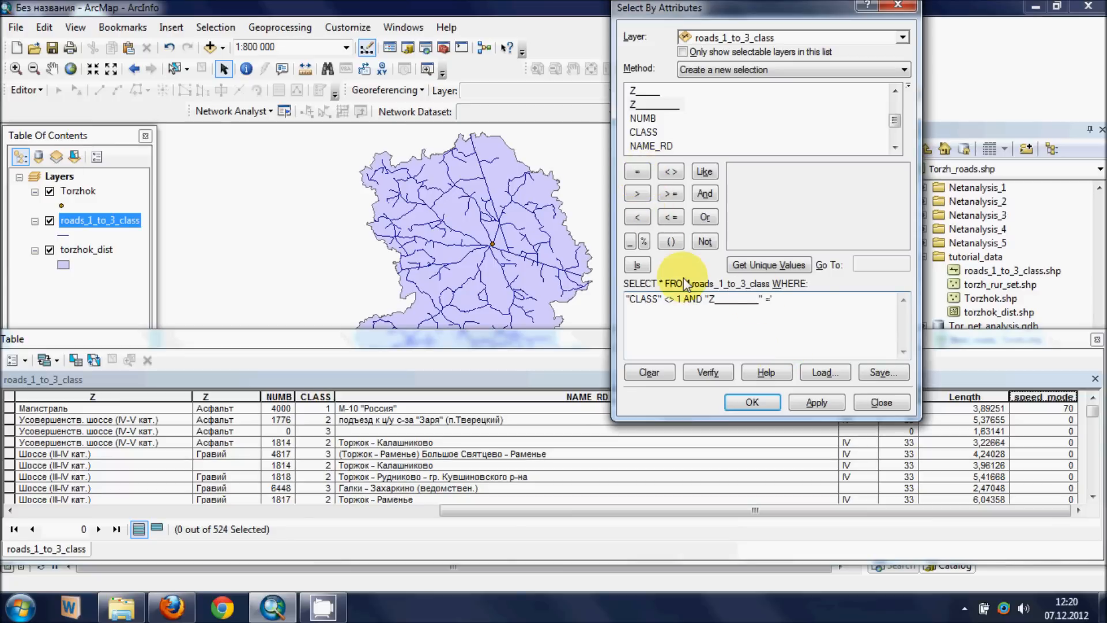
text(Асфальт')
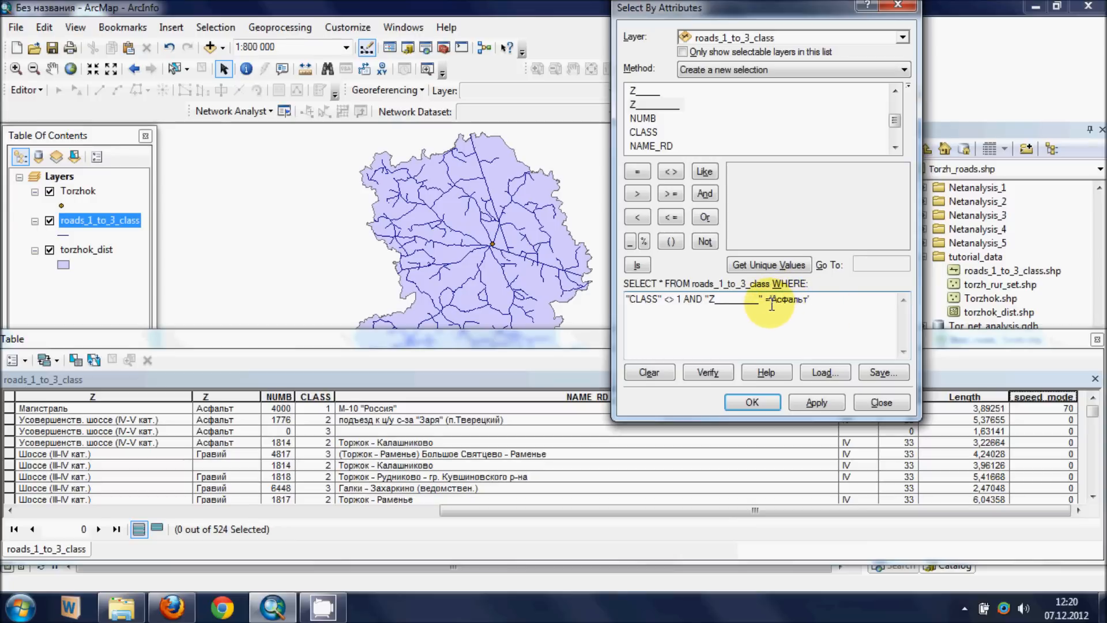
- Verify the expression and select the asphalt roads that are not class 1
click(703, 372)
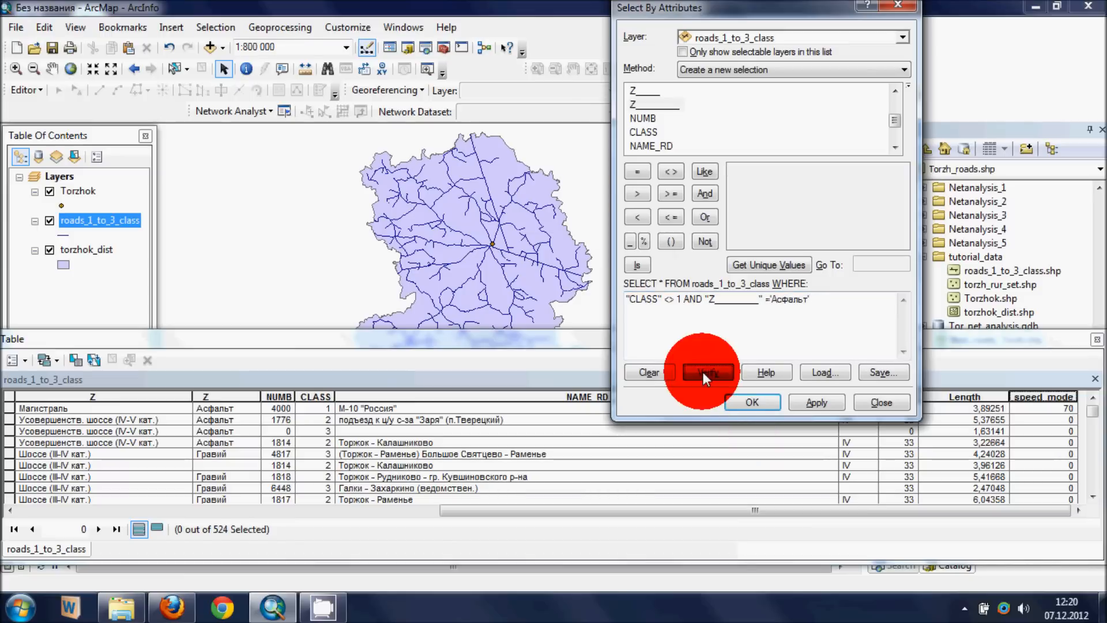
click(619, 352)
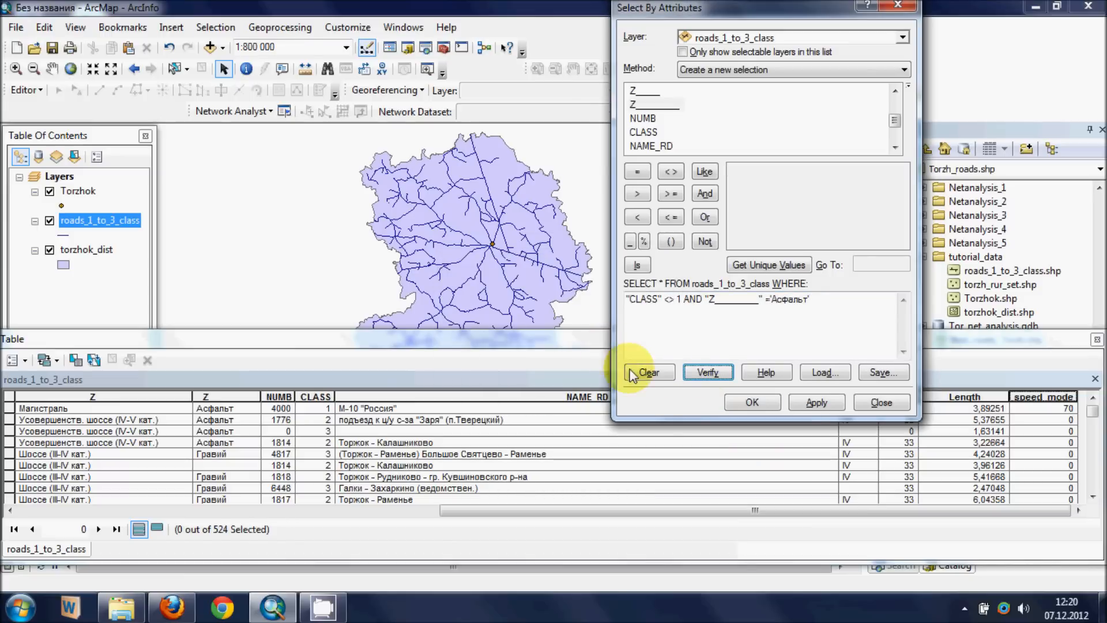
click(807, 403)
click(767, 402)
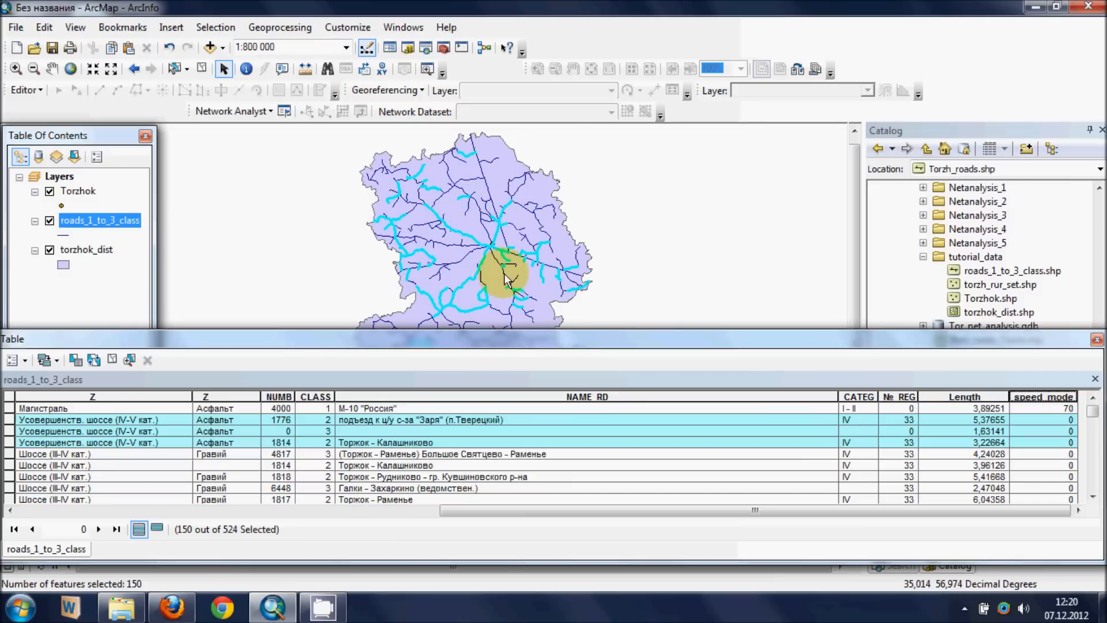
- Calculate speed_mode as 50 for the selected asphalt roads with the Field Calculator and check the values in the table
right_click(1038, 398)
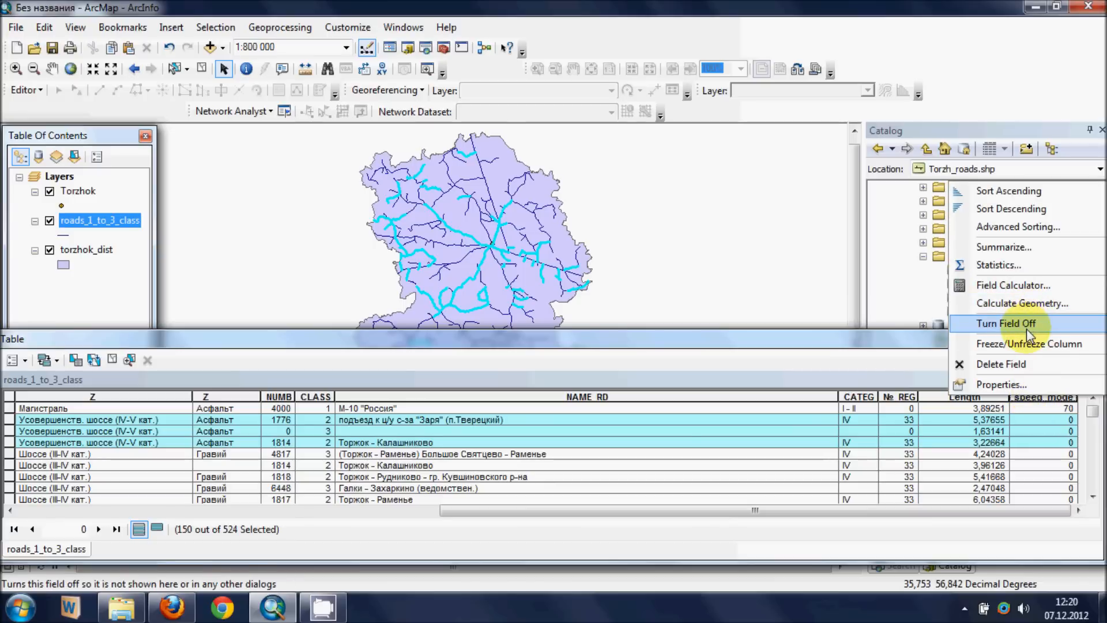
click(1013, 286)
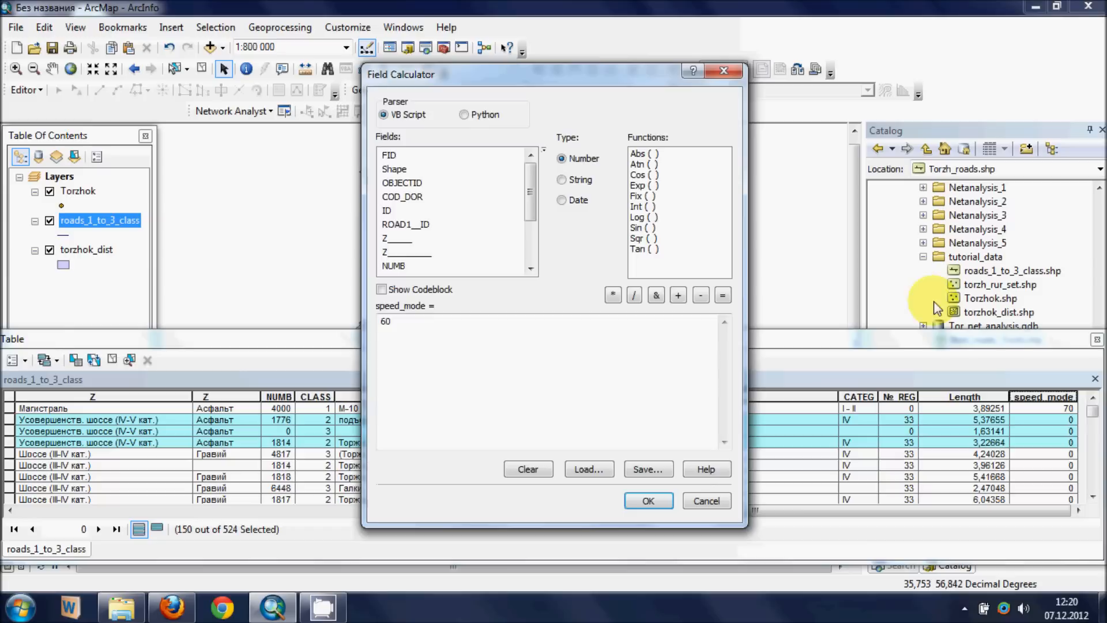
drag(418, 324, 304, 307)
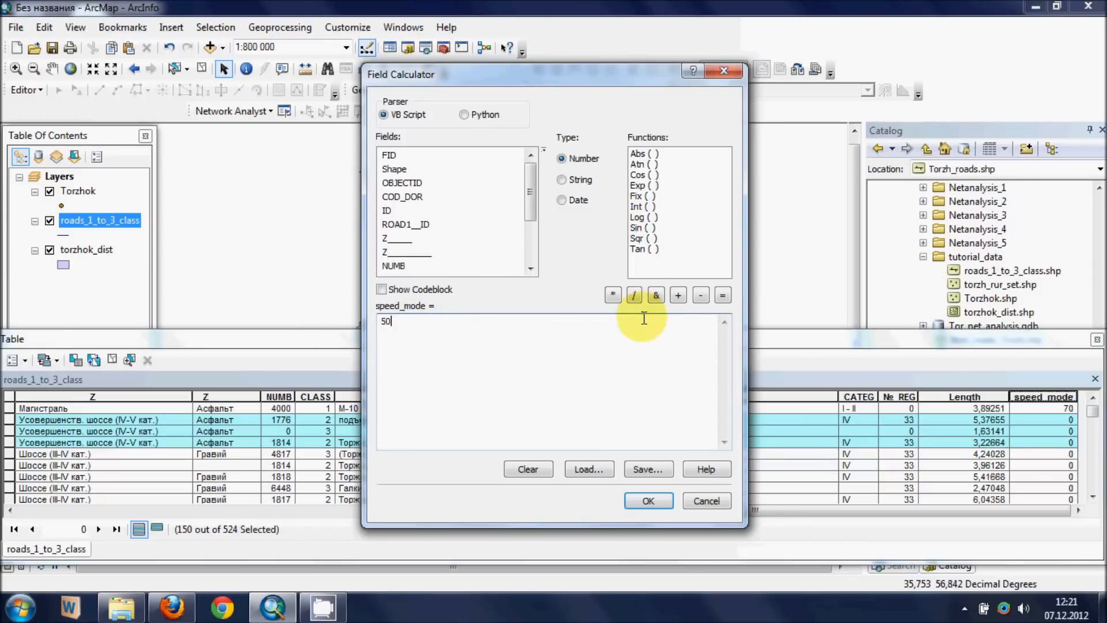
click(640, 498)
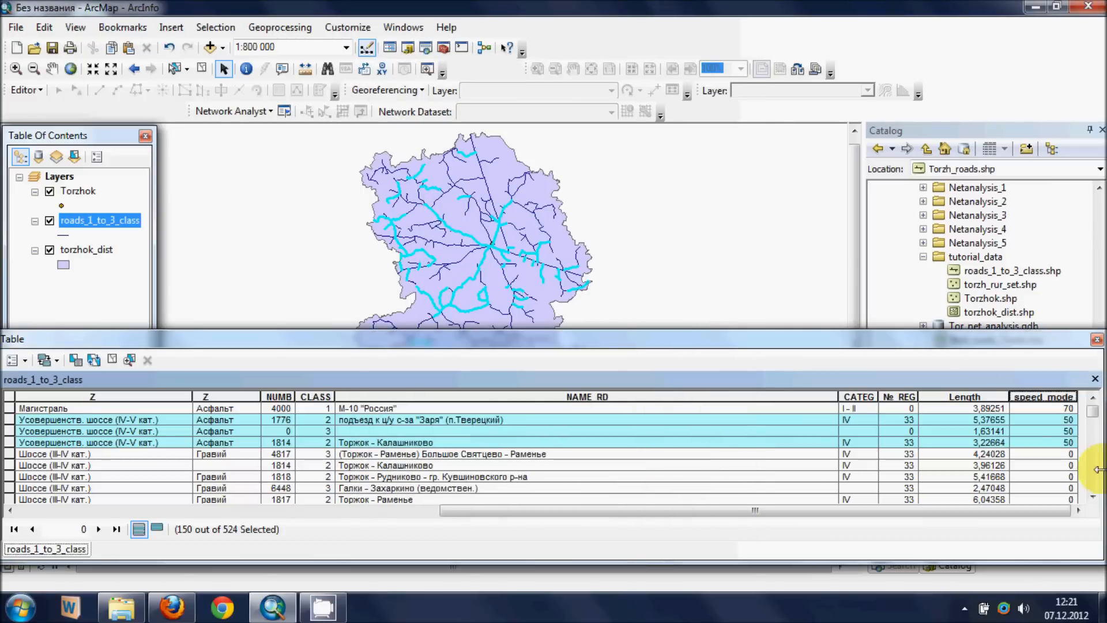
mouse_move(1094, 409)
mouse_down()
mouse_move(1095, 482)
mouse_move(1096, 411)
mouse_up()
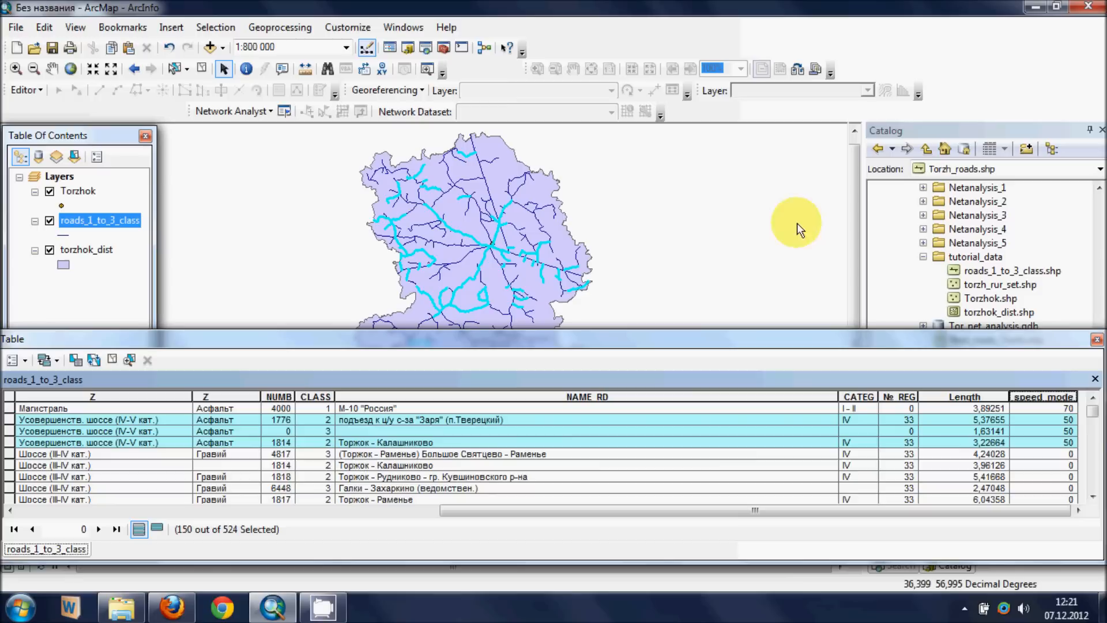
- Remove the CLASS condition from the attribute selection expression, keeping only the condition on Z_________ and 'Асфальт'
click(216, 27)
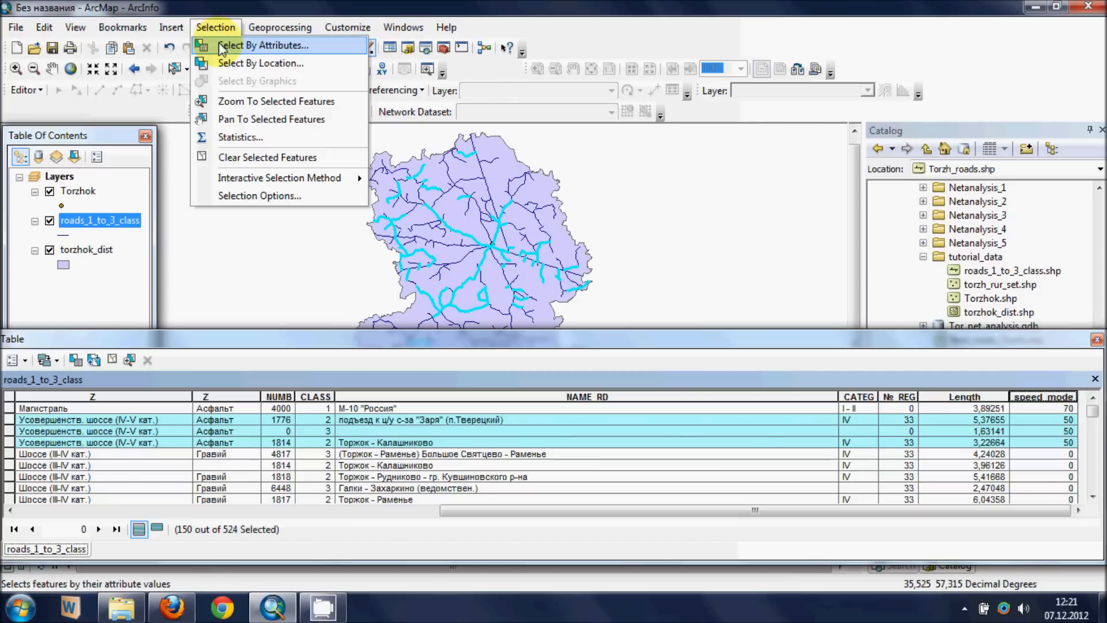
click(242, 47)
mouse_move(814, 303)
mouse_down()
mouse_move(525, 270)
mouse_move(804, 317)
mouse_up()
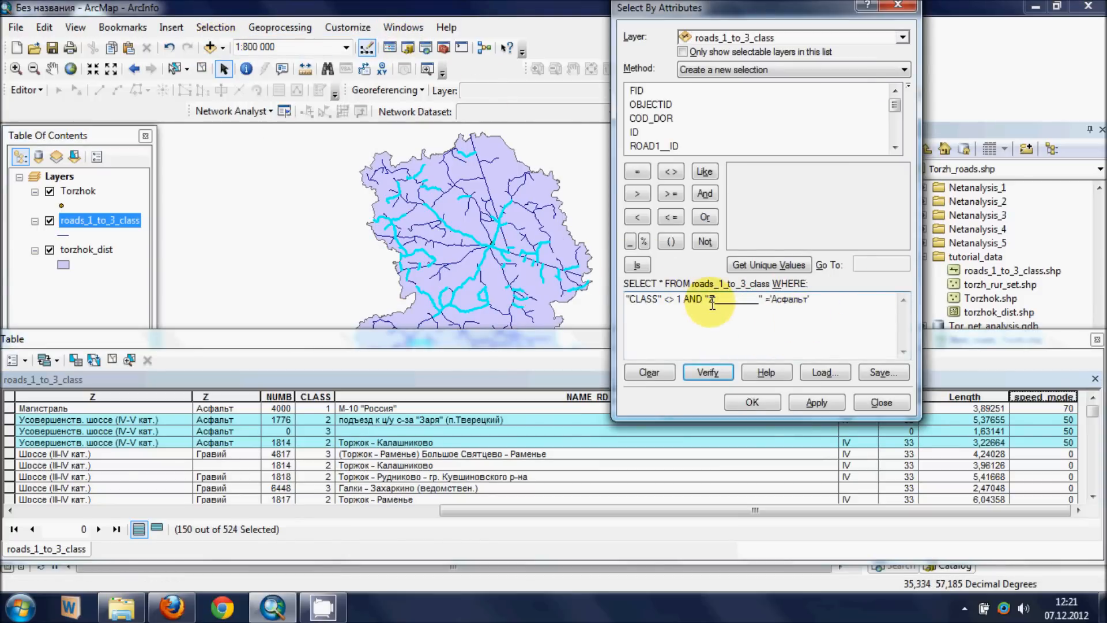
drag(711, 303, 578, 284)
key(Delete)
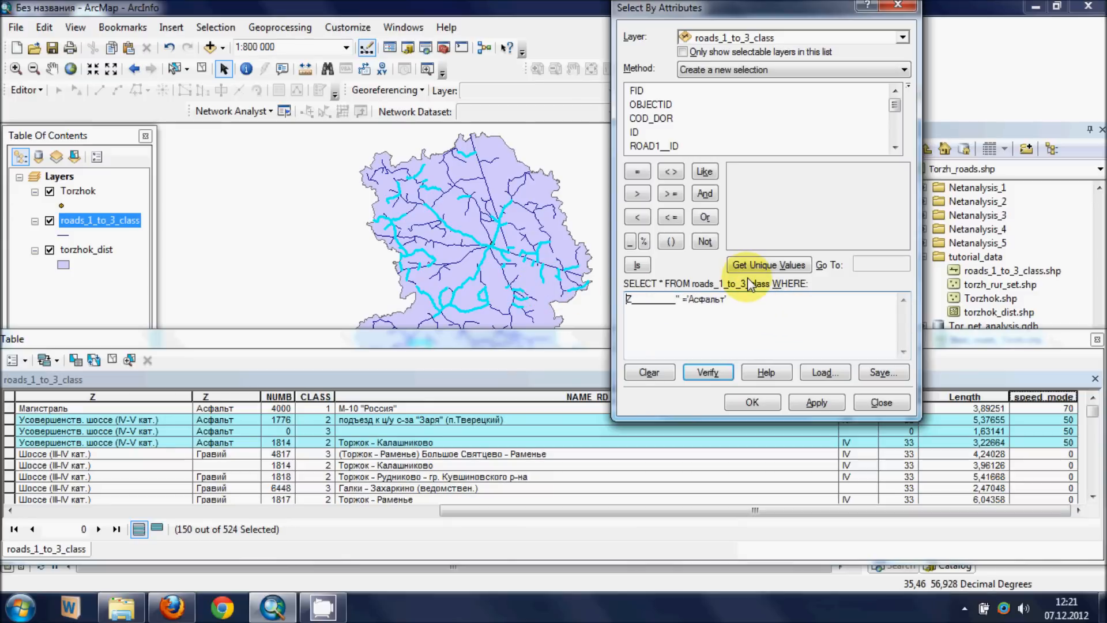
text(")
- Change the expression's operator to <> and select the roads whose pavement is not 'Асфальт'
drag(686, 300, 690, 301)
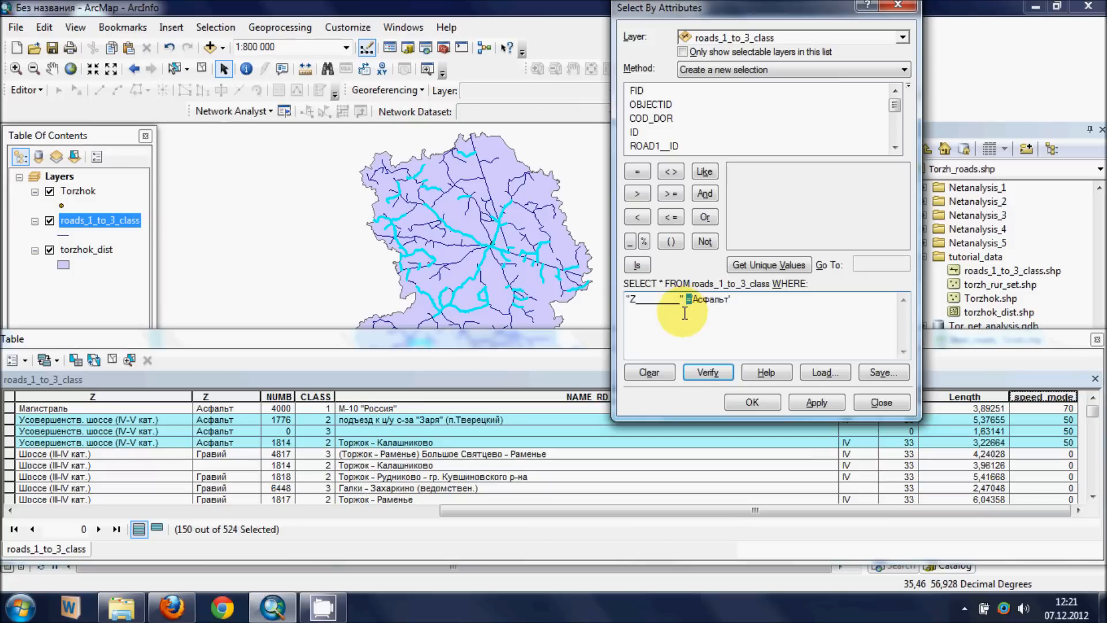
click(671, 171)
click(817, 403)
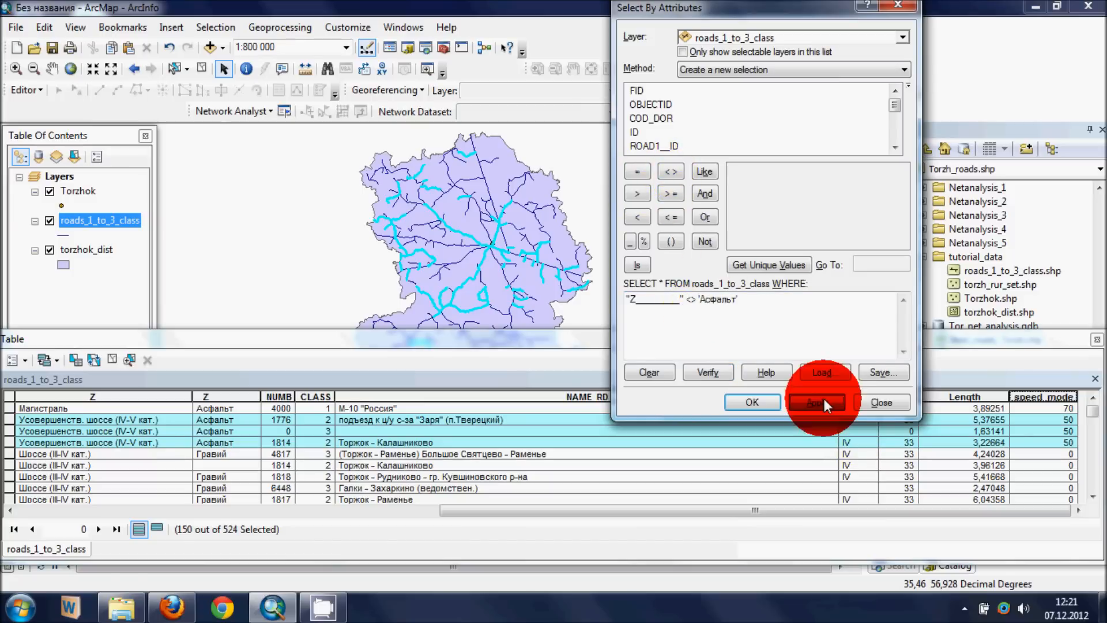
click(766, 402)
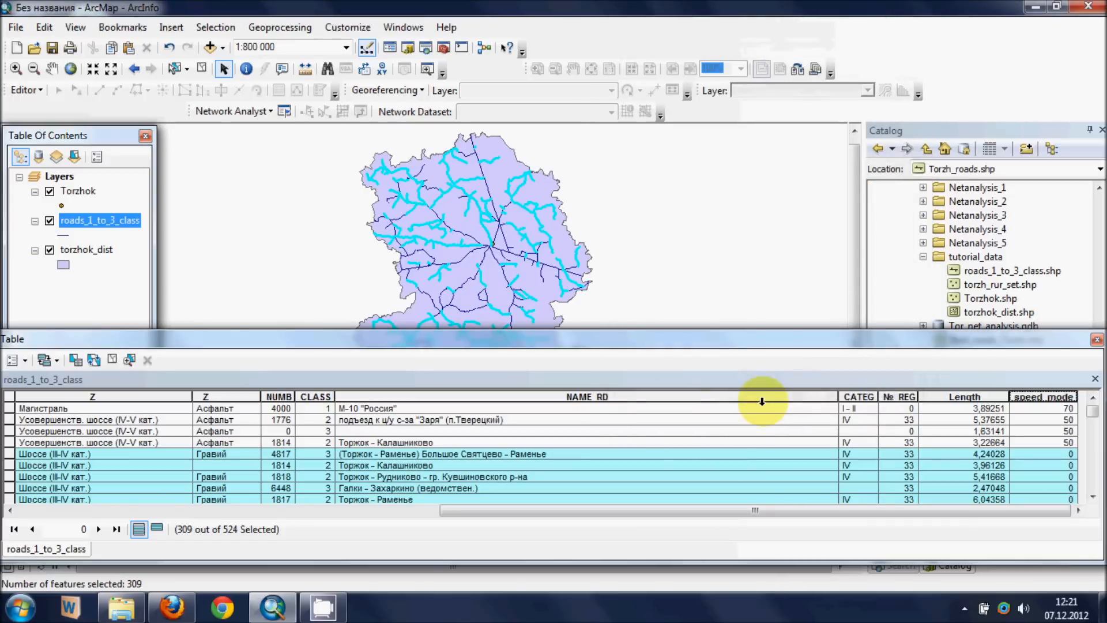
- Calculate speed_mode as 40 for the selected non-asphalt roads with the Field Calculator and check the values in the table
right_click(1035, 397)
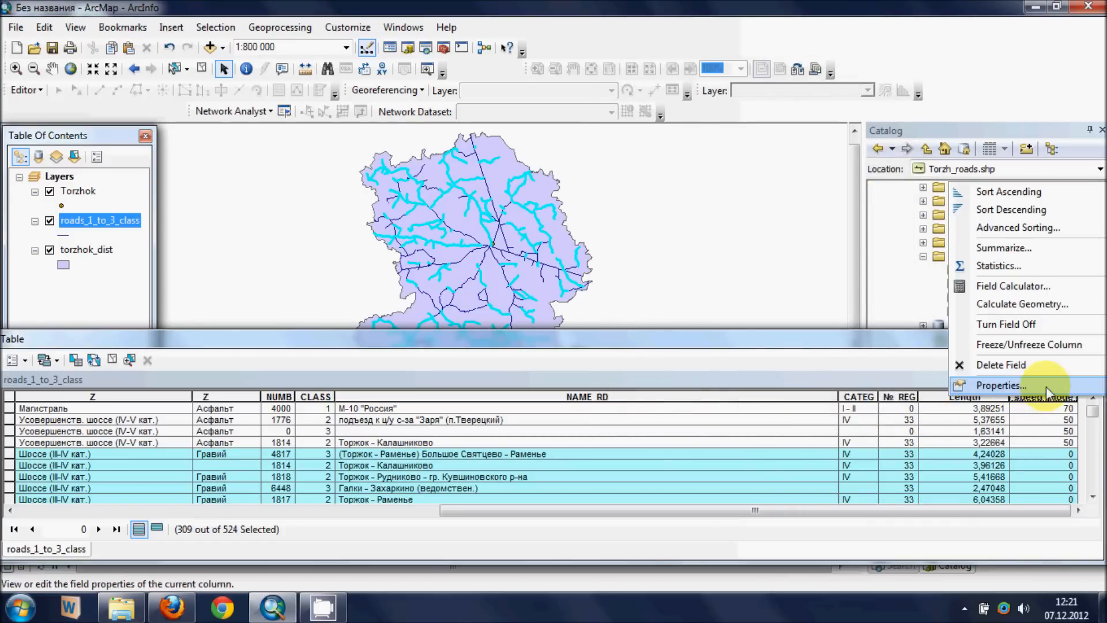
click(1020, 288)
drag(396, 325, 304, 310)
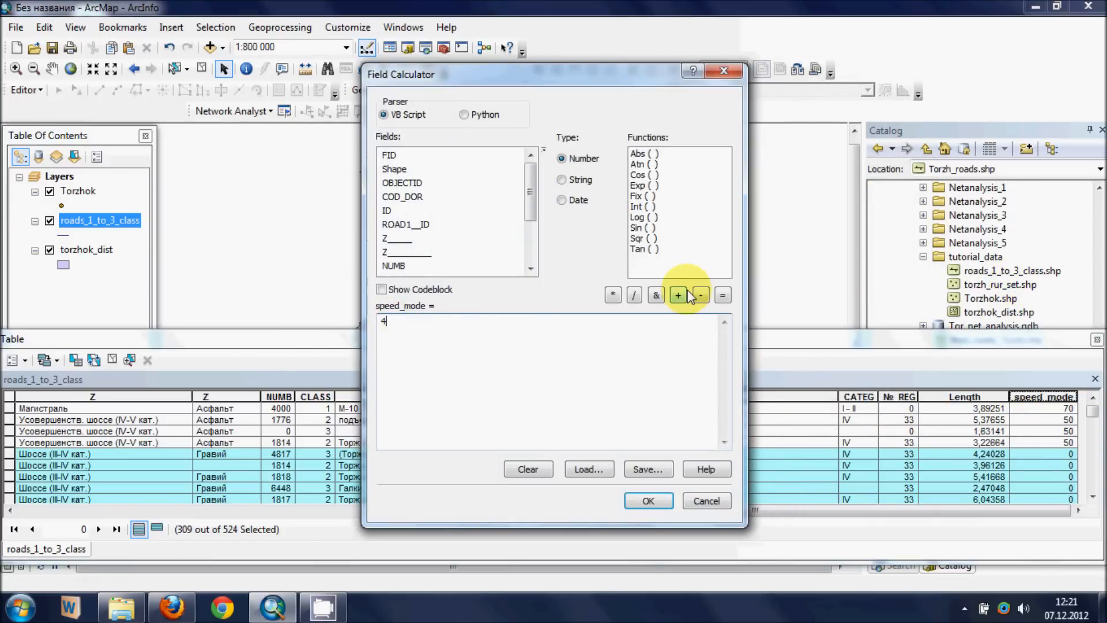
click(647, 509)
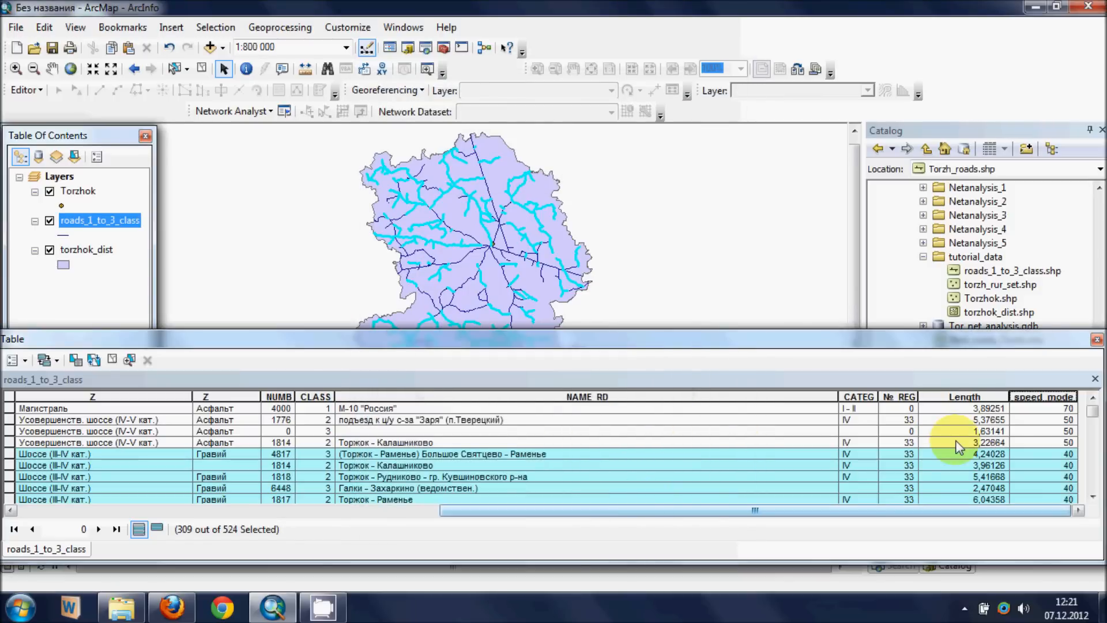
mouse_move(1094, 411)
mouse_down()
mouse_move(1093, 502)
mouse_move(1099, 411)
mouse_up()
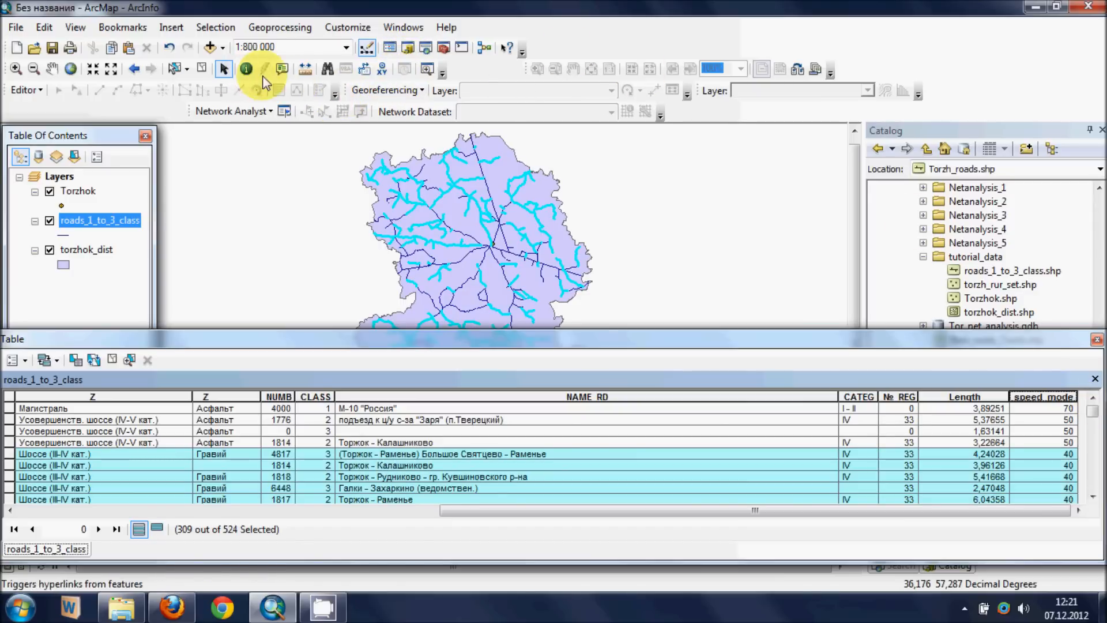
- Clear the current road selection and add a Double field named minutes to the roads_1_to_3_class attribute table
click(202, 69)
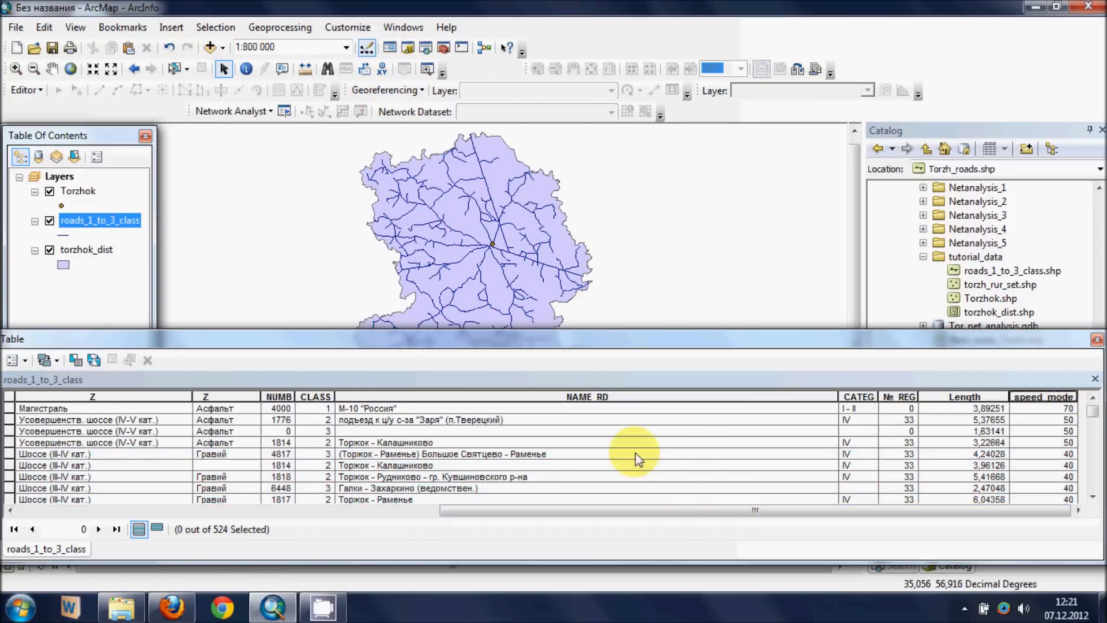
click(26, 362)
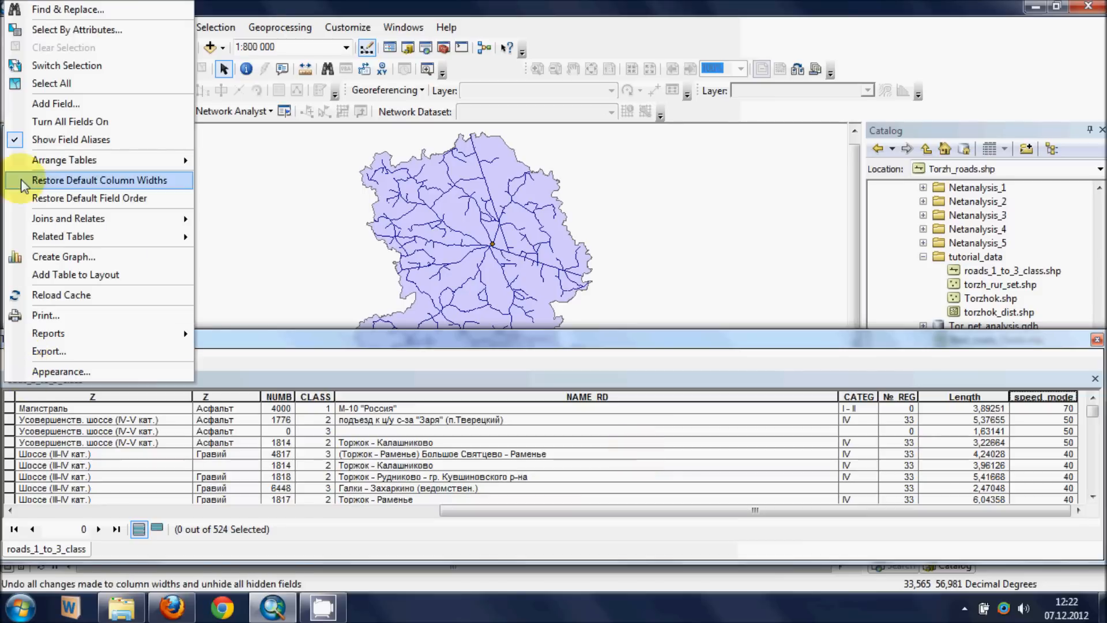
click(52, 104)
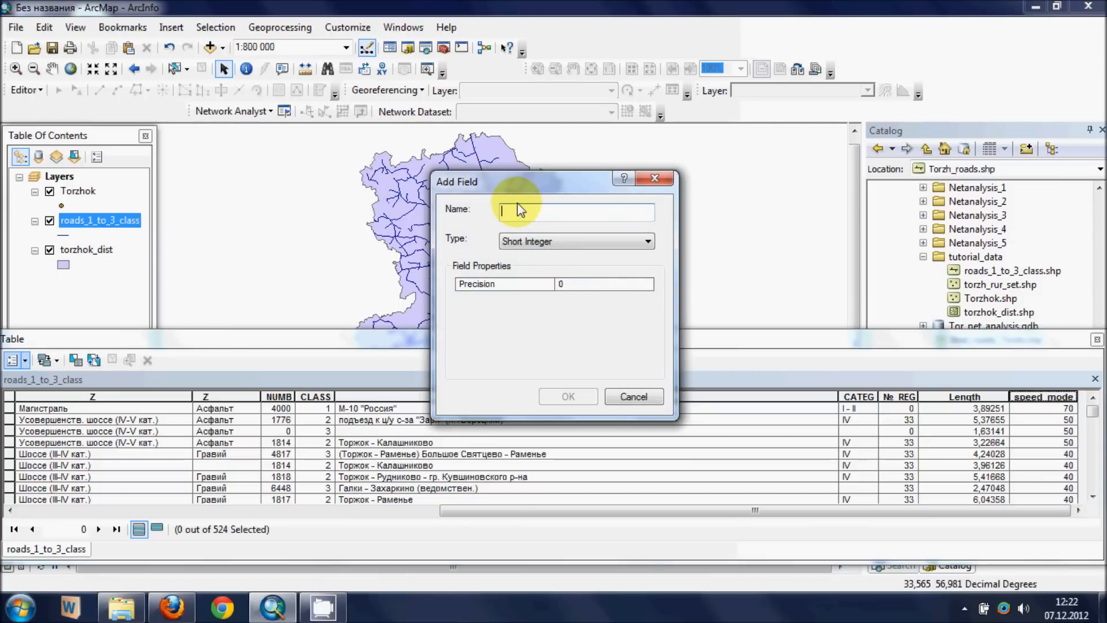
text(minutes)
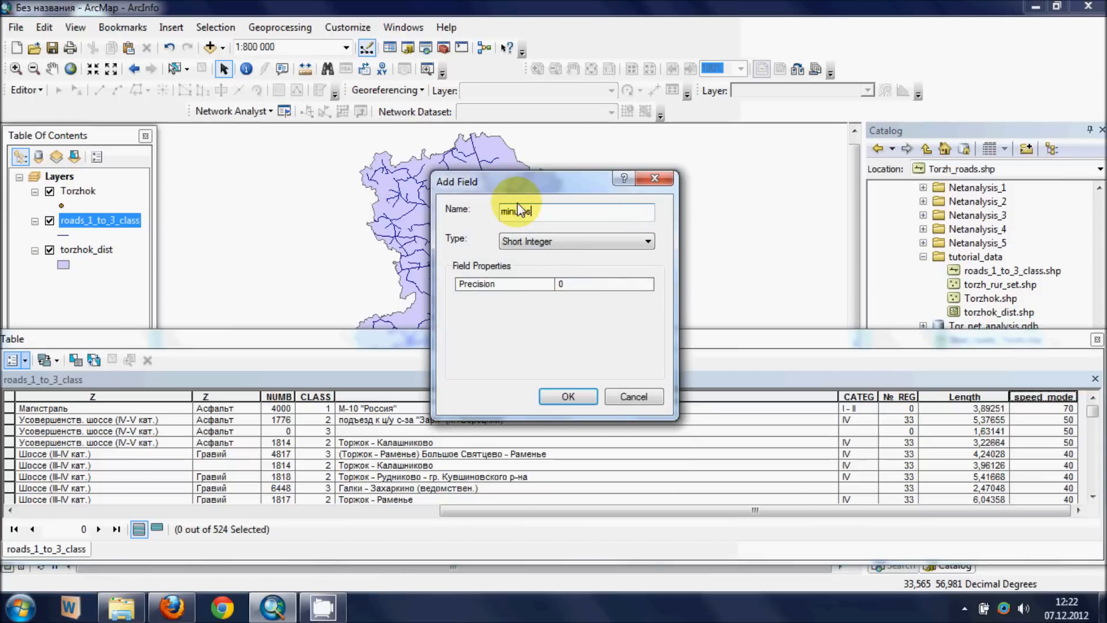
click(564, 245)
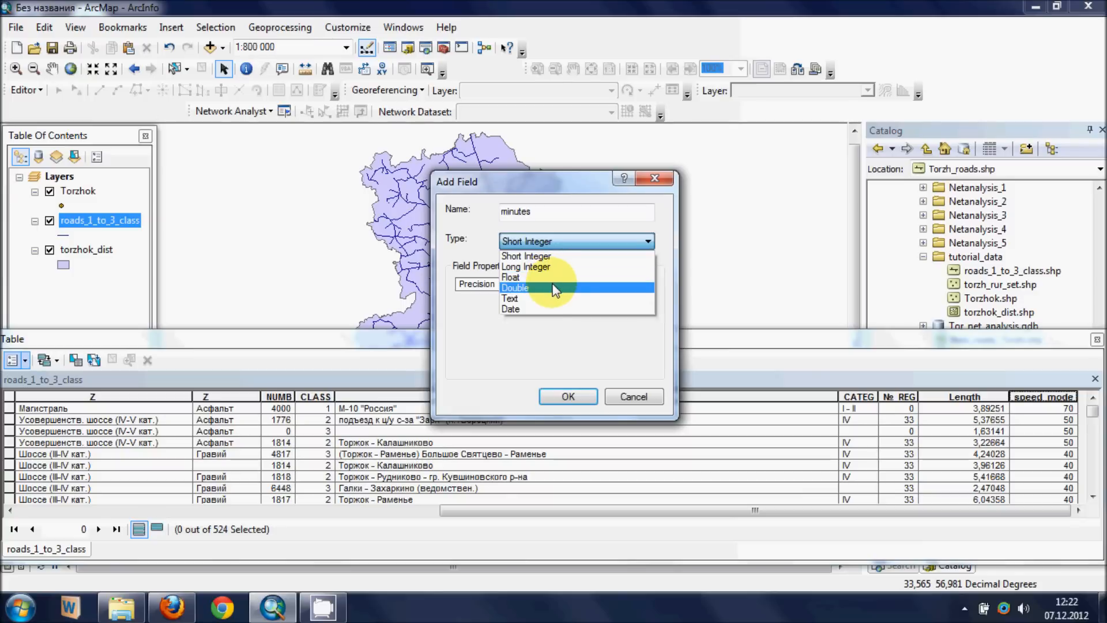
click(554, 289)
click(568, 396)
- Open the Field Calculator for the minutes field and clear the leftover expression
drag(711, 512, 934, 514)
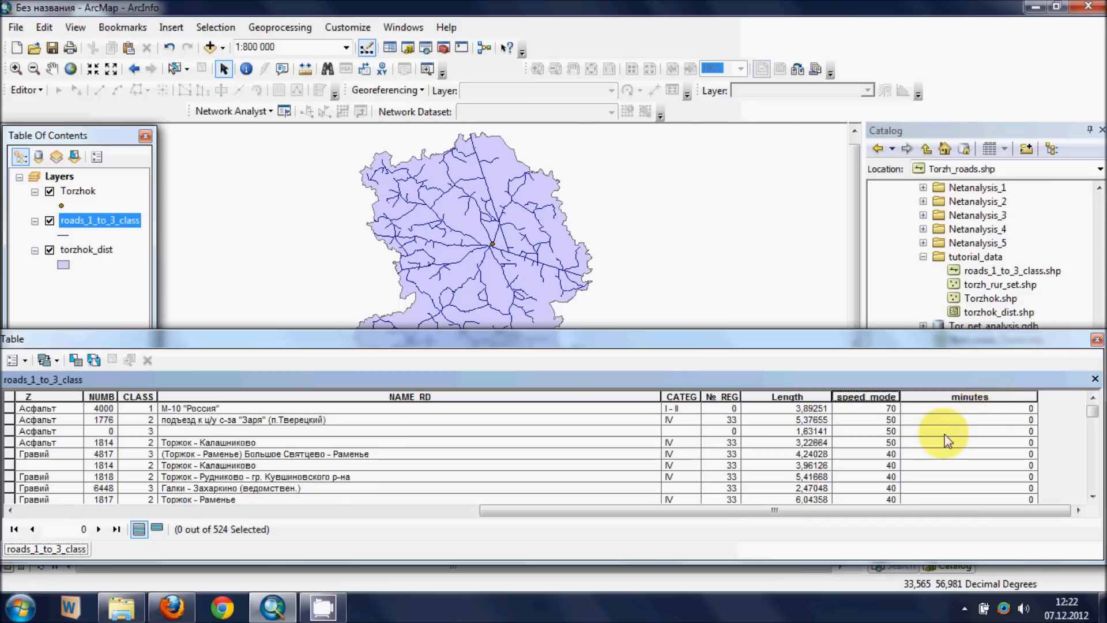
right_click(983, 393)
click(1005, 282)
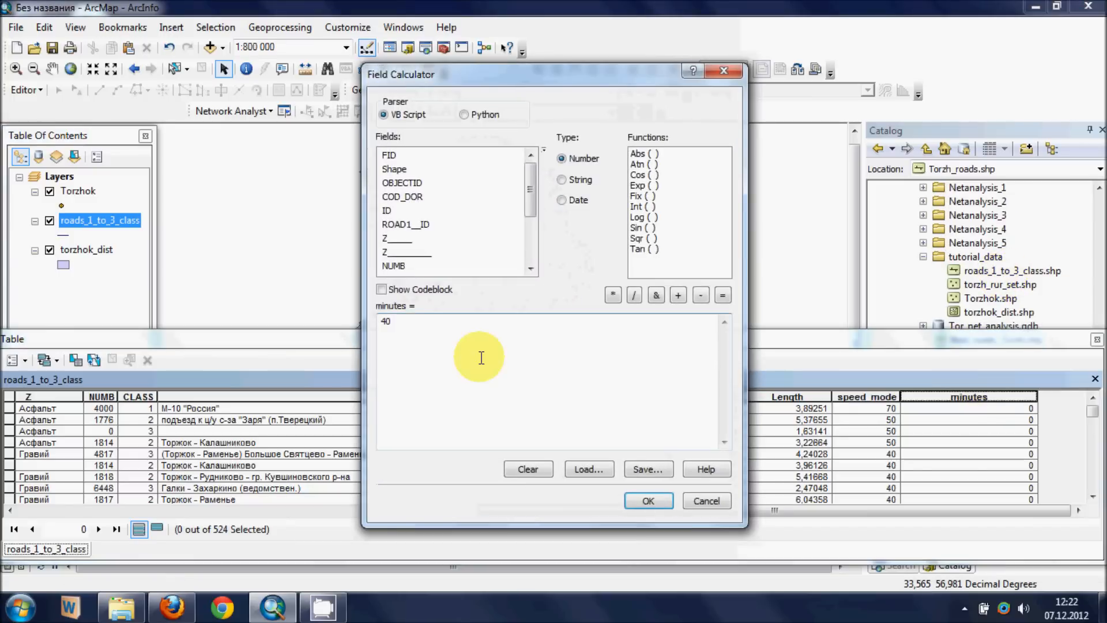
drag(392, 321, 321, 332)
key(BackSpace)
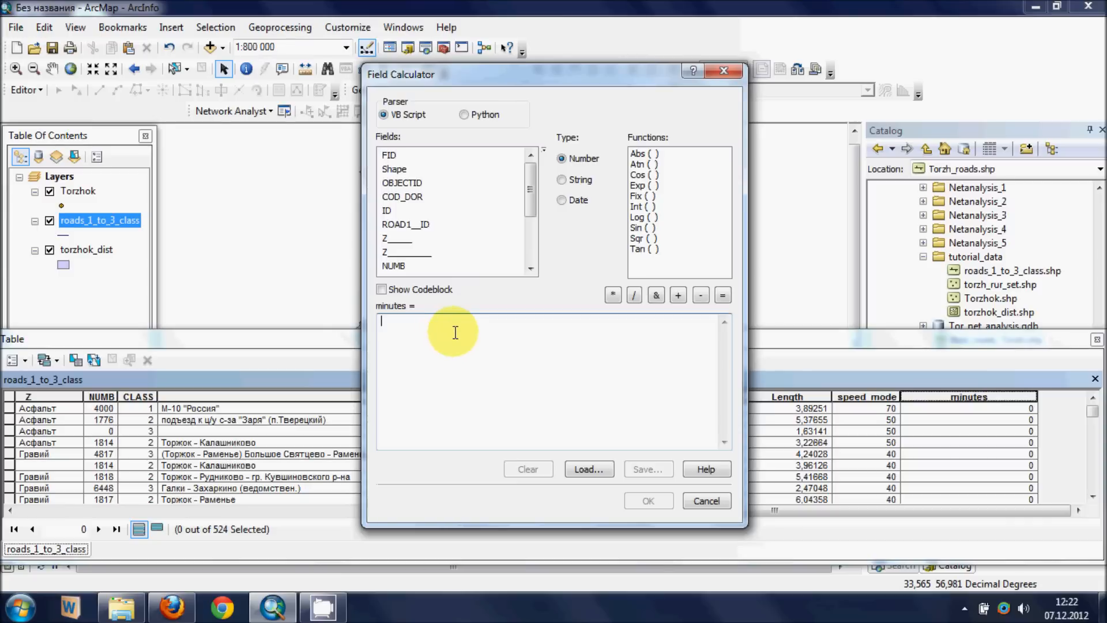
- Calculate minutes as ([Length] / [speed_mode])*60 for all roads, check the values, and close the attribute table
drag(526, 208, 543, 258)
double_click(381, 238)
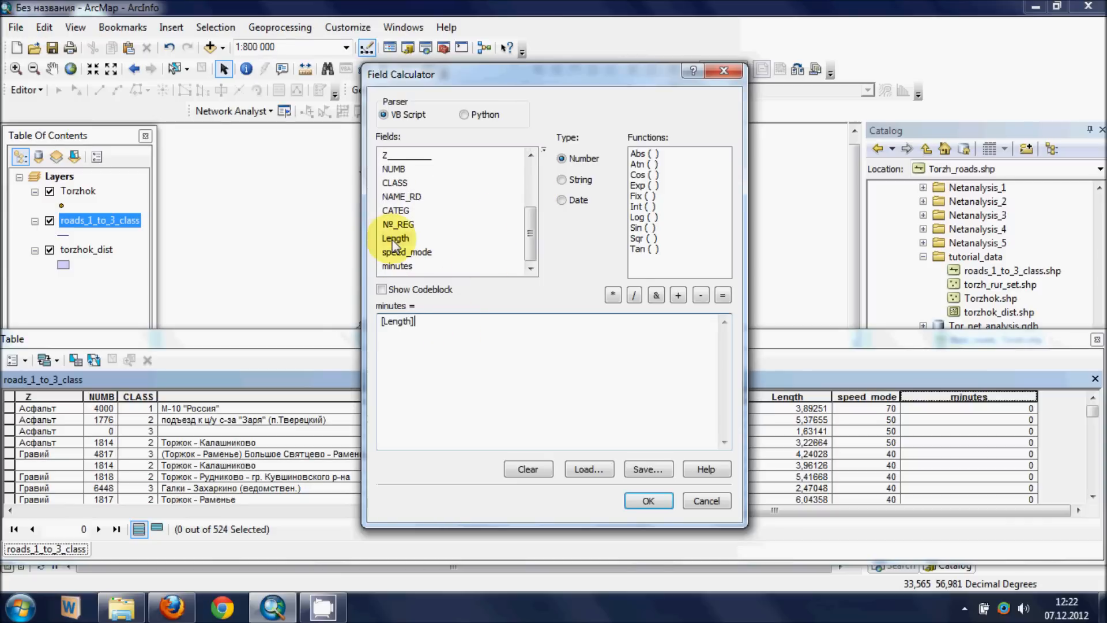
click(635, 296)
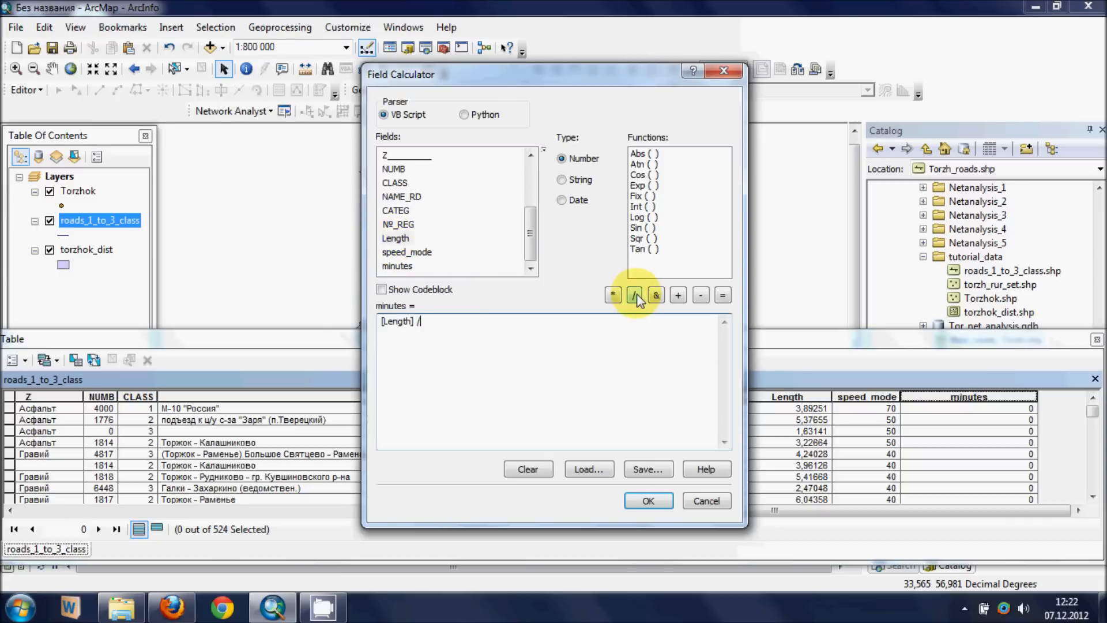
double_click(407, 252)
text())
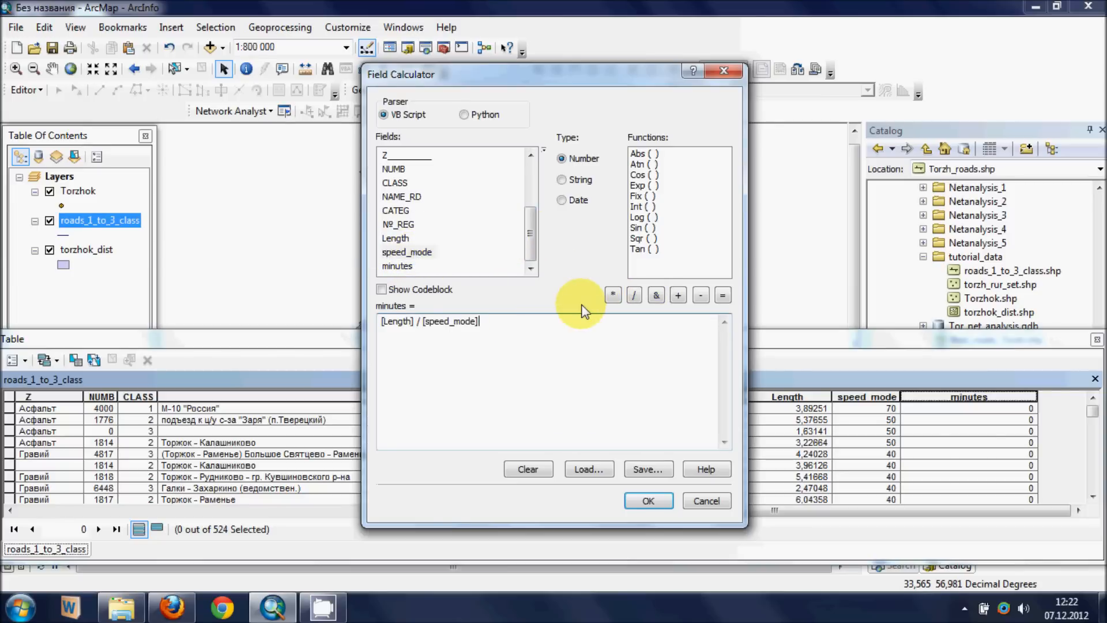
click(381, 322)
text(()
text(*60)
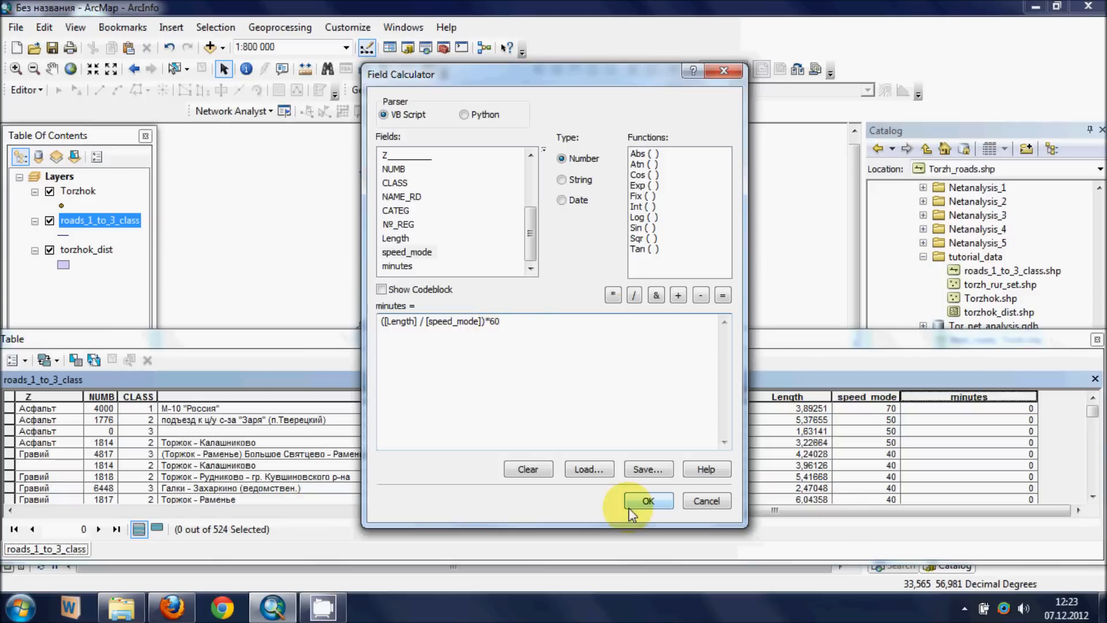
click(648, 501)
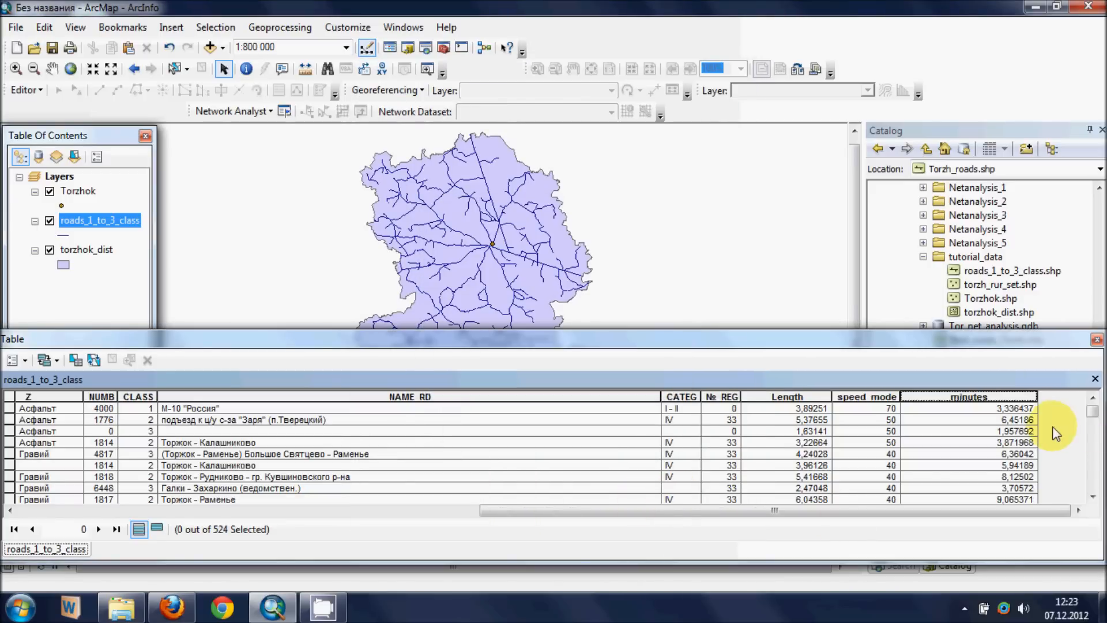
mouse_move(1092, 410)
mouse_down()
mouse_move(1103, 489)
mouse_move(1103, 380)
mouse_move(1102, 420)
mouse_move(1103, 398)
mouse_move(1098, 412)
mouse_up()
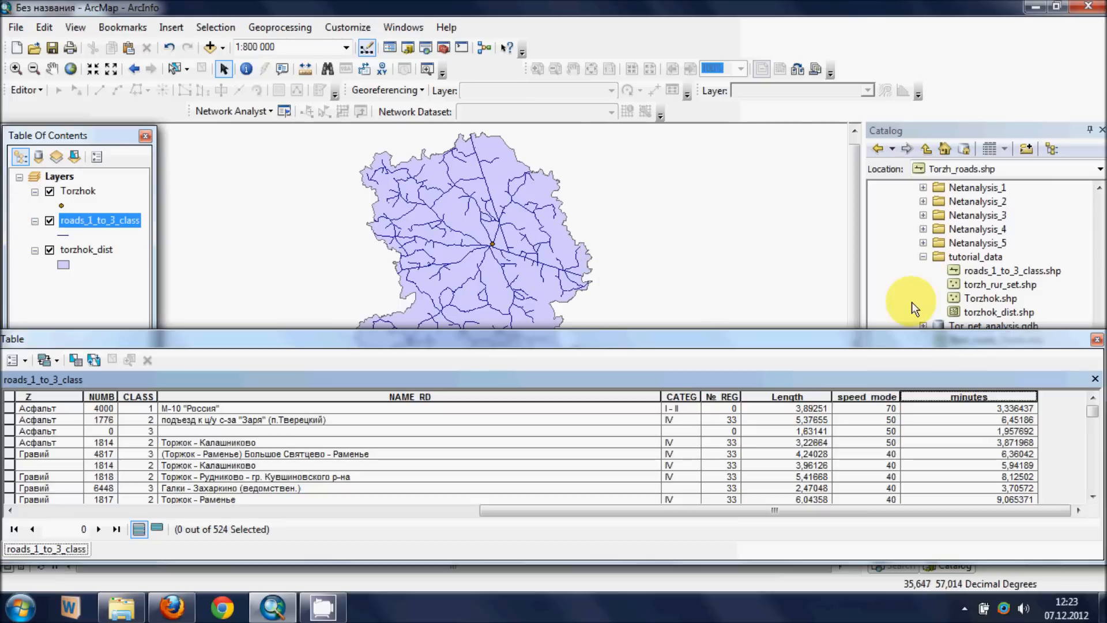
click(1097, 340)
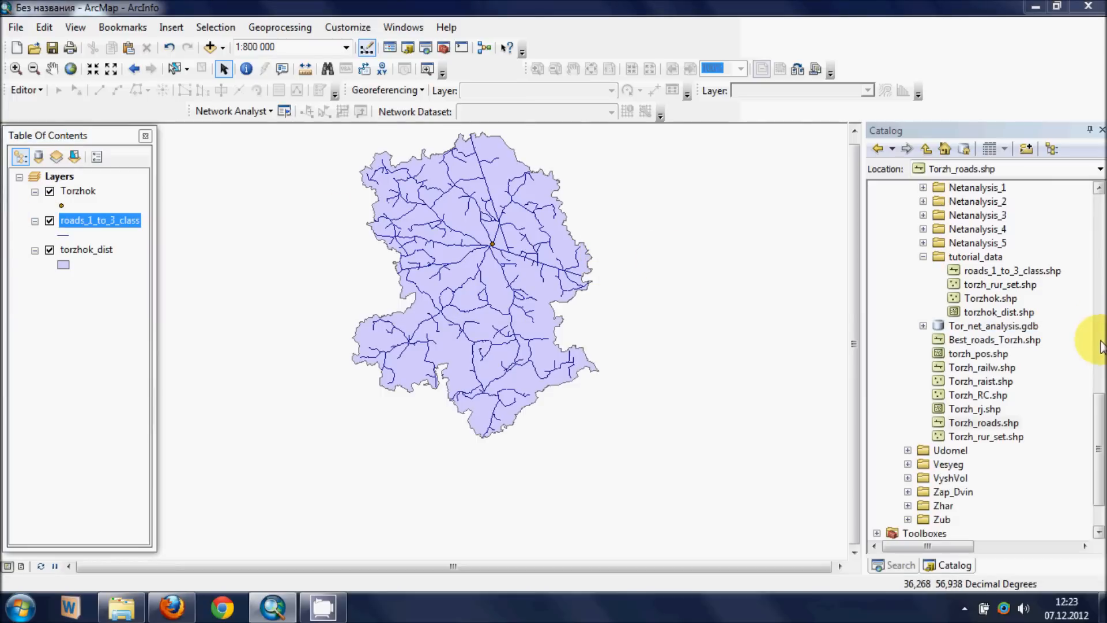
- Start a new network dataset from roads_1_to_3_class.shp in the tutorial_data folder and name it torzh_nd
click(1001, 271)
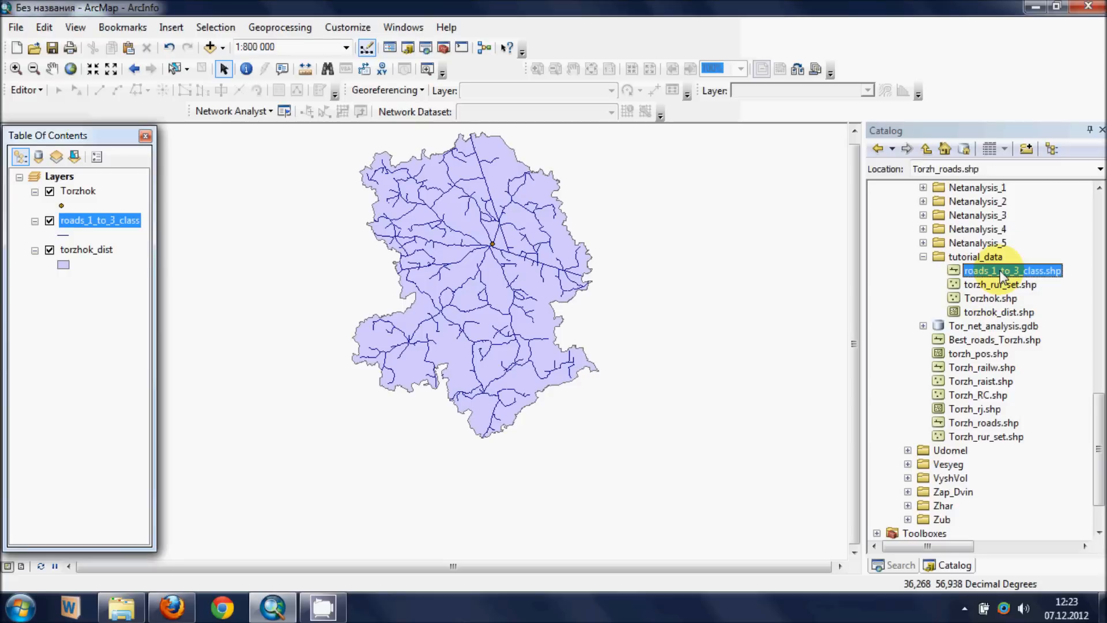
right_click(1003, 270)
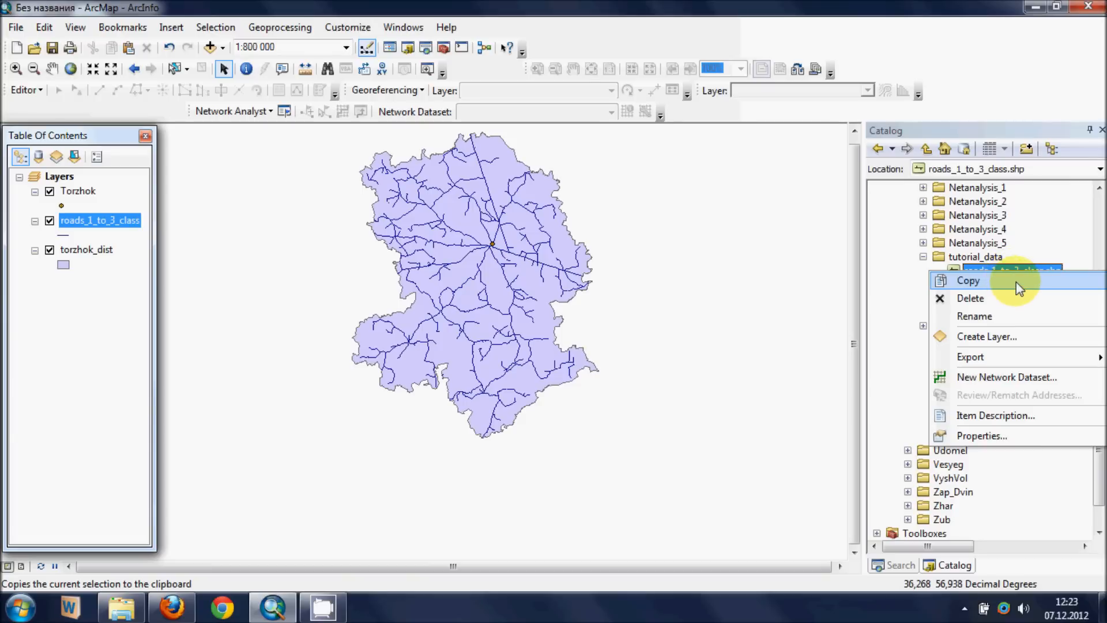
click(1011, 378)
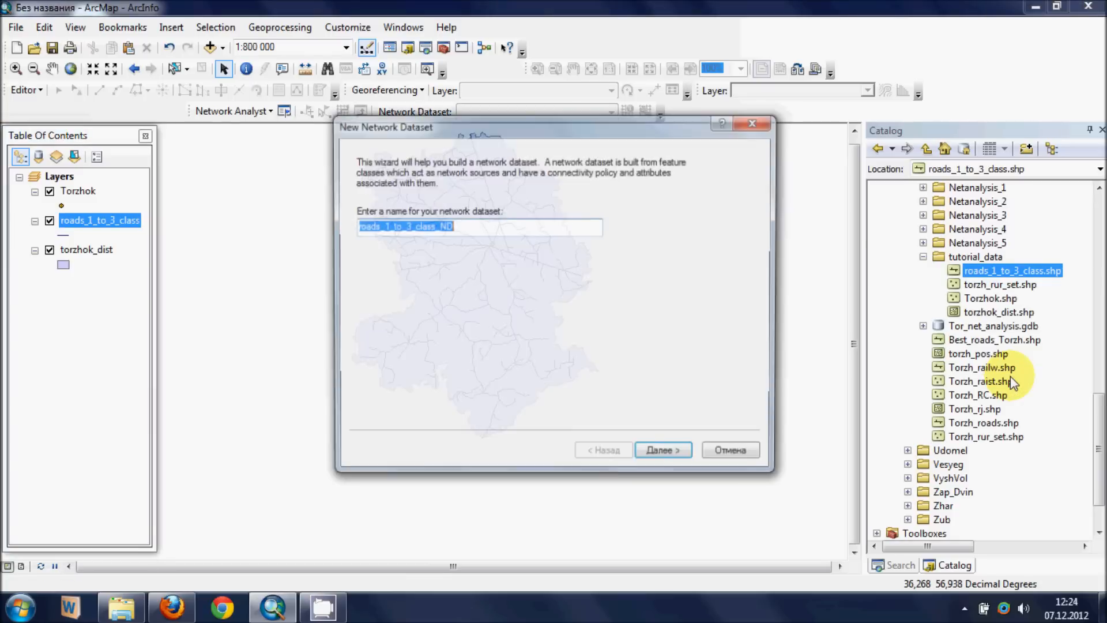
drag(469, 230, 291, 214)
text(t)
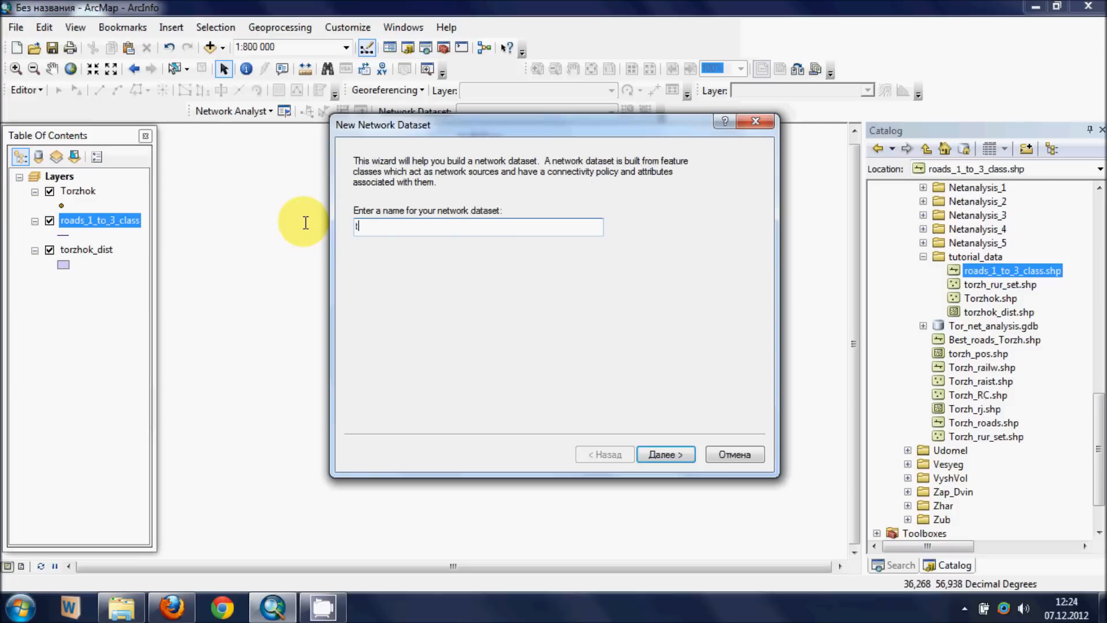
text(orzh_nd)
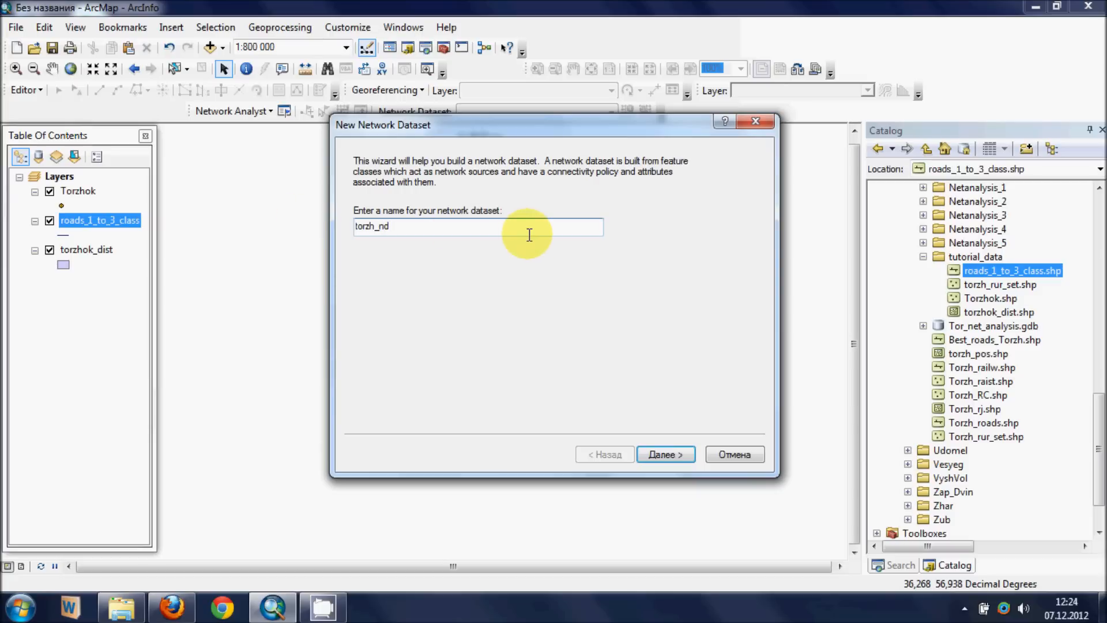
click(677, 456)
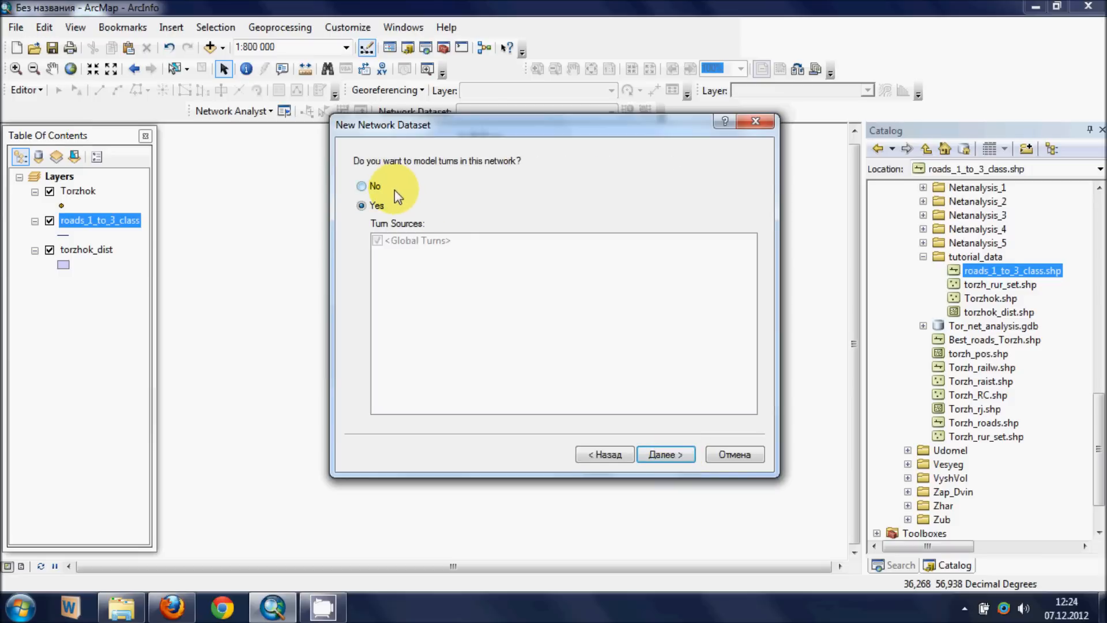
- Exclude turn modelling from the network dataset and accept the default connectivity with elevation modelling set to None
click(367, 187)
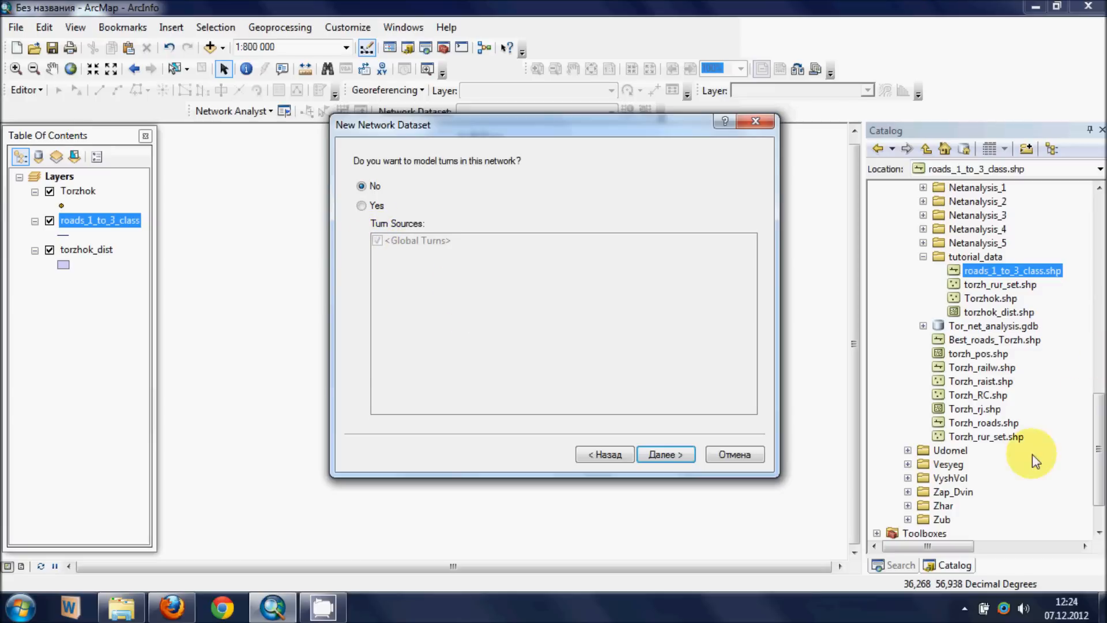
click(660, 456)
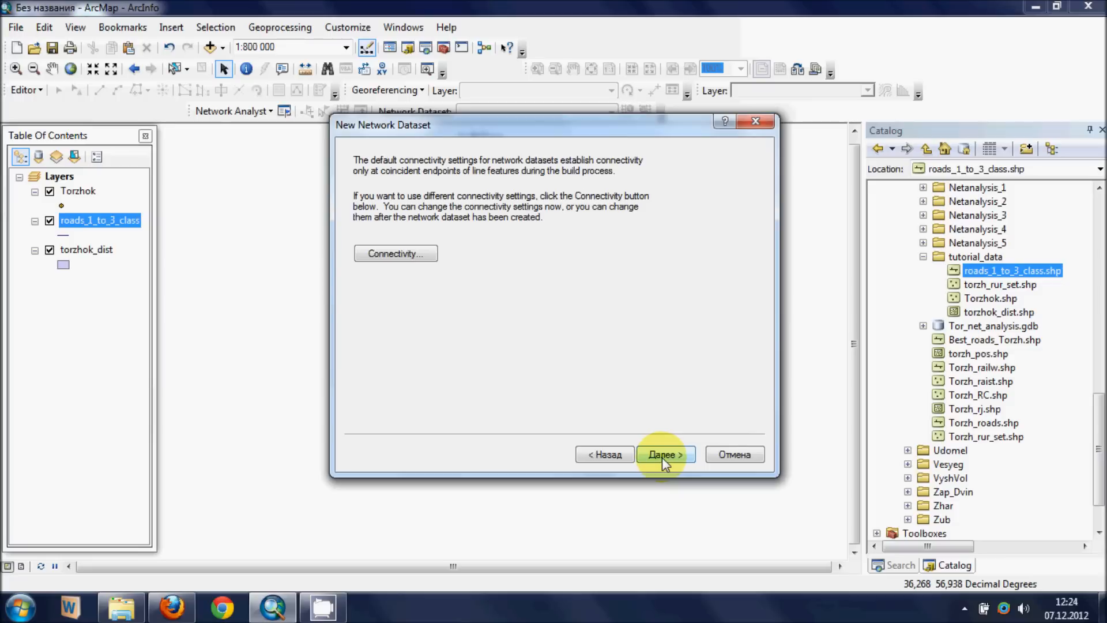
click(662, 458)
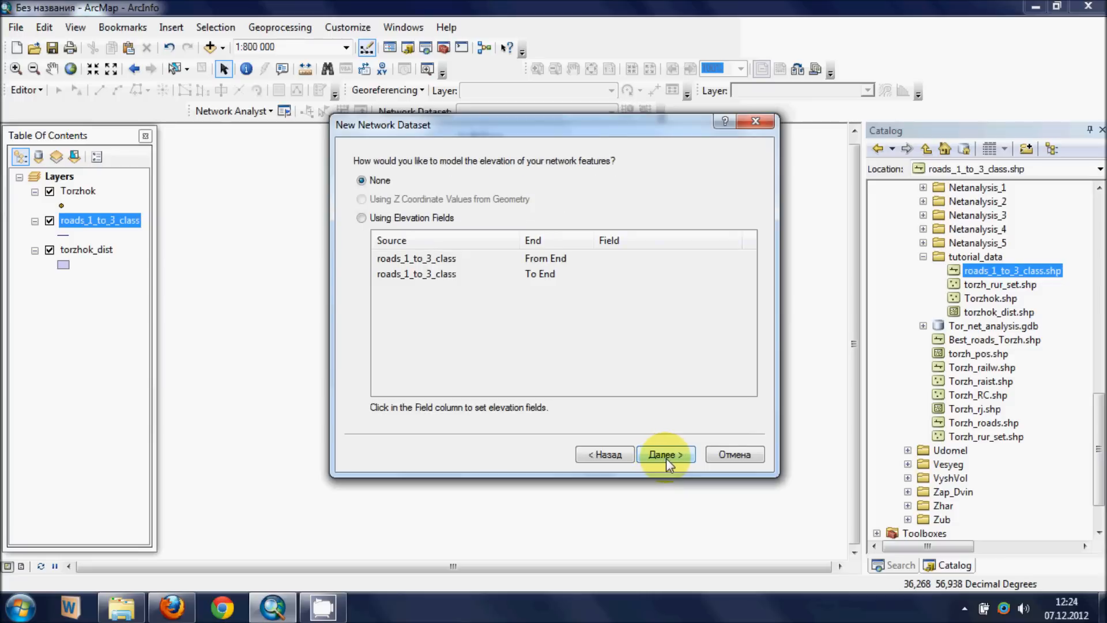
click(668, 458)
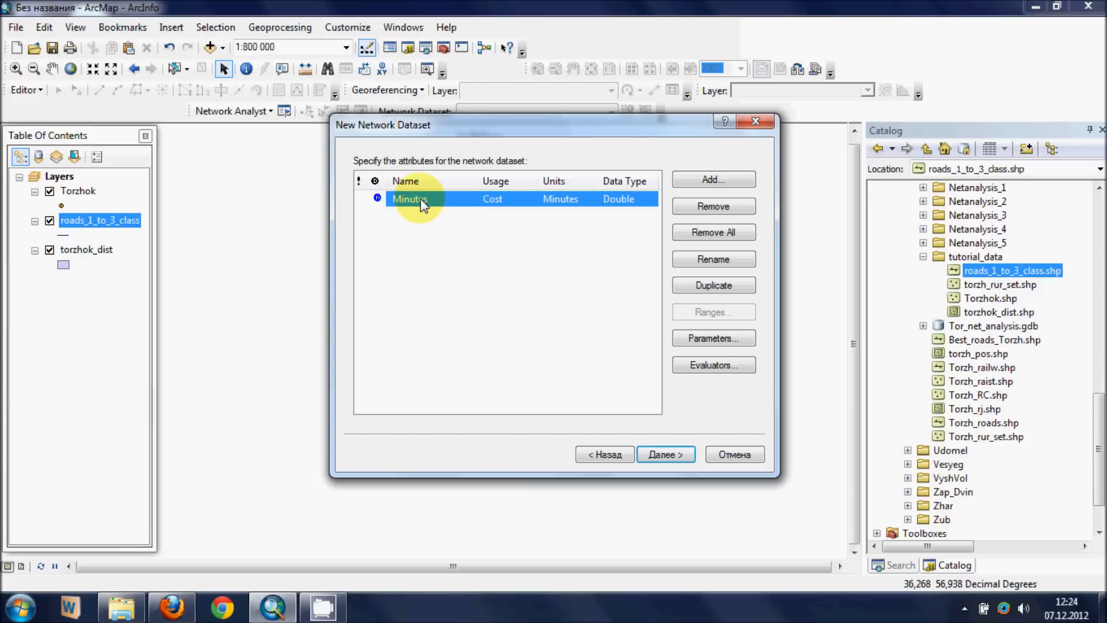
- Check the available units for the Minutes cost attribute and choose Minutes
click(560, 198)
click(560, 198)
click(561, 199)
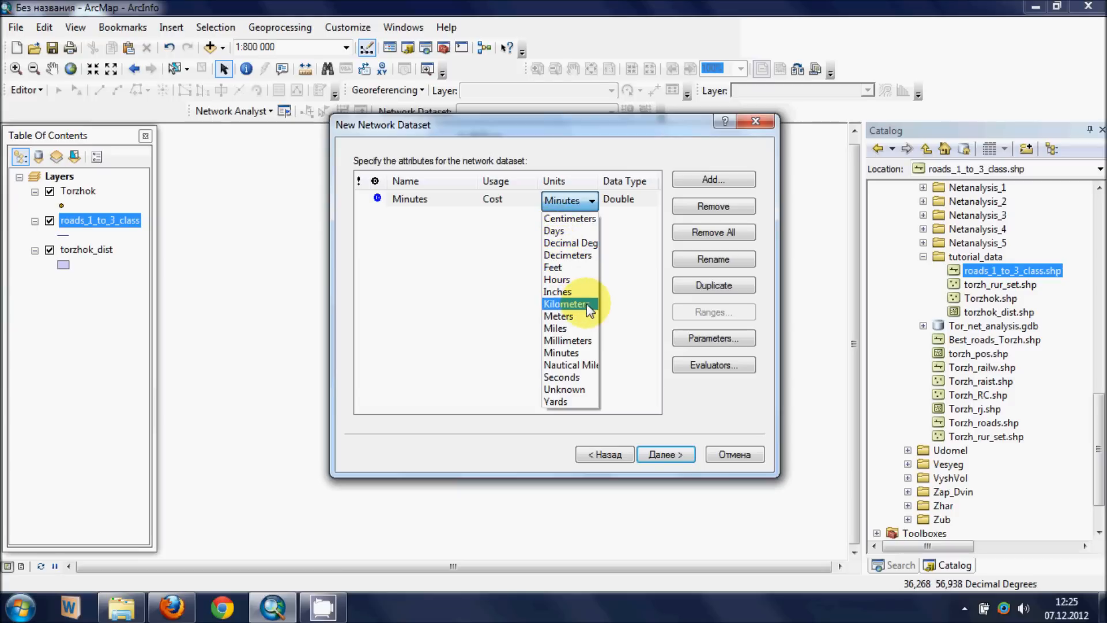
click(581, 352)
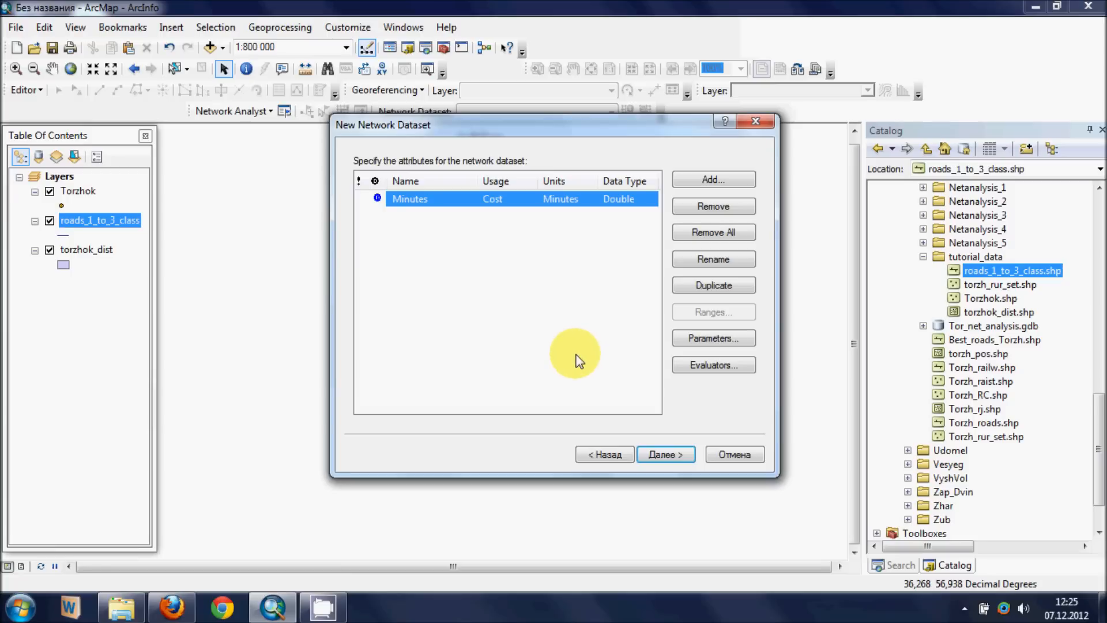
- Finish creating torzh_nd without driving directions and add it with all participating feature classes to the map
click(686, 461)
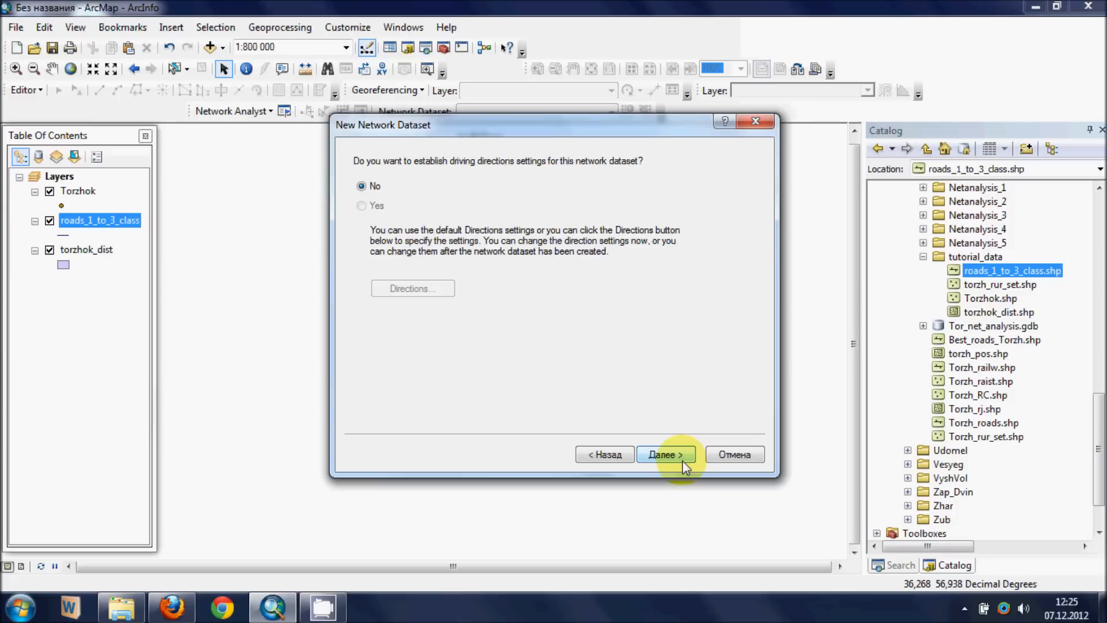
click(682, 453)
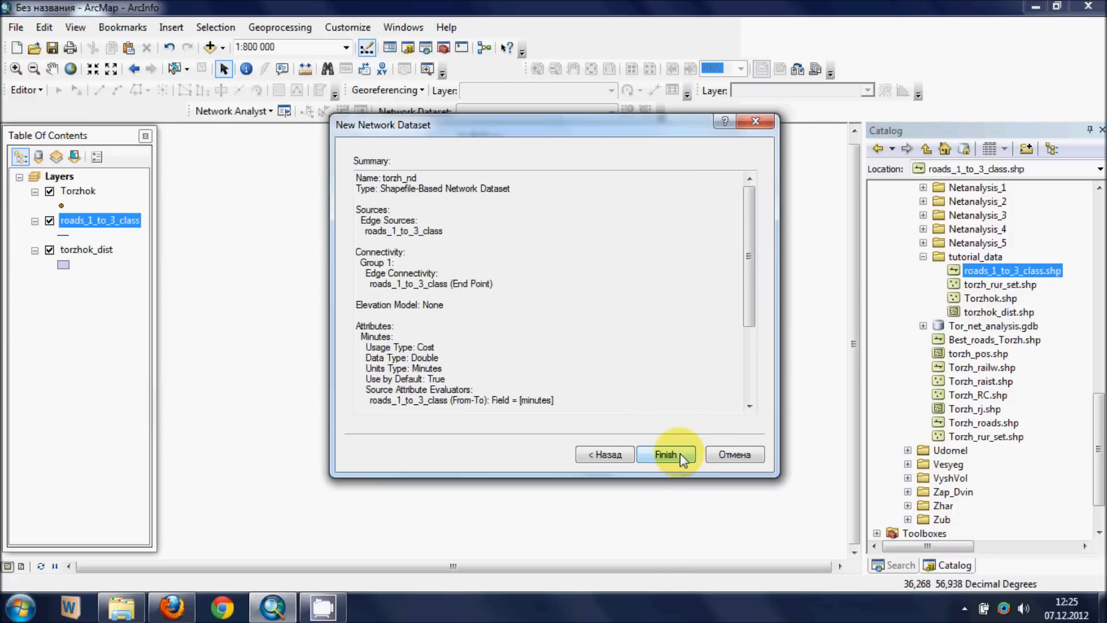
click(682, 457)
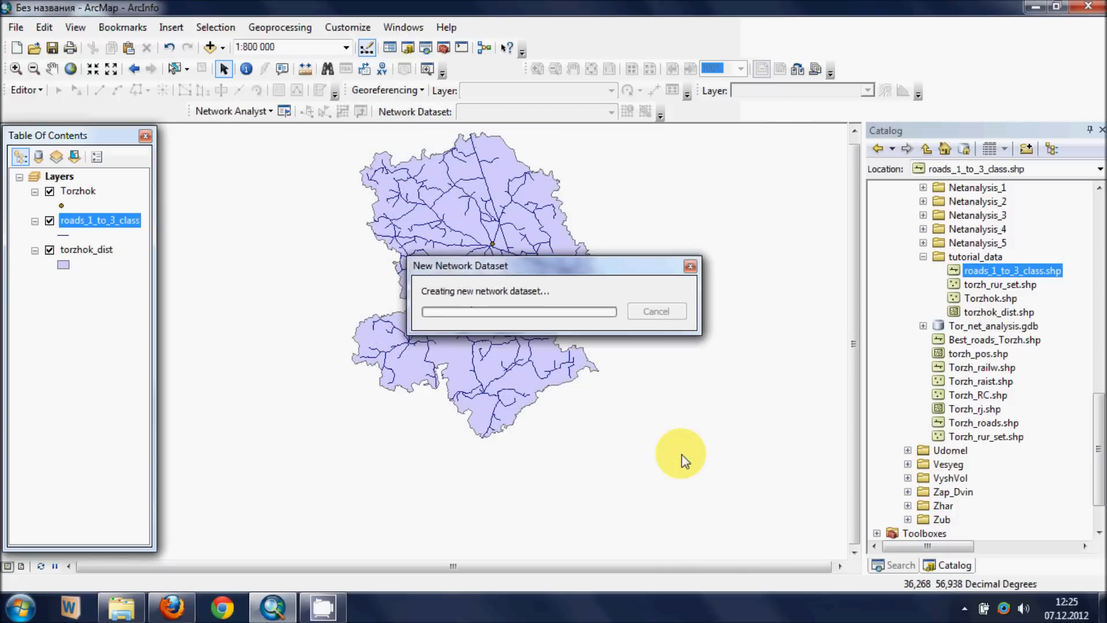
click(610, 353)
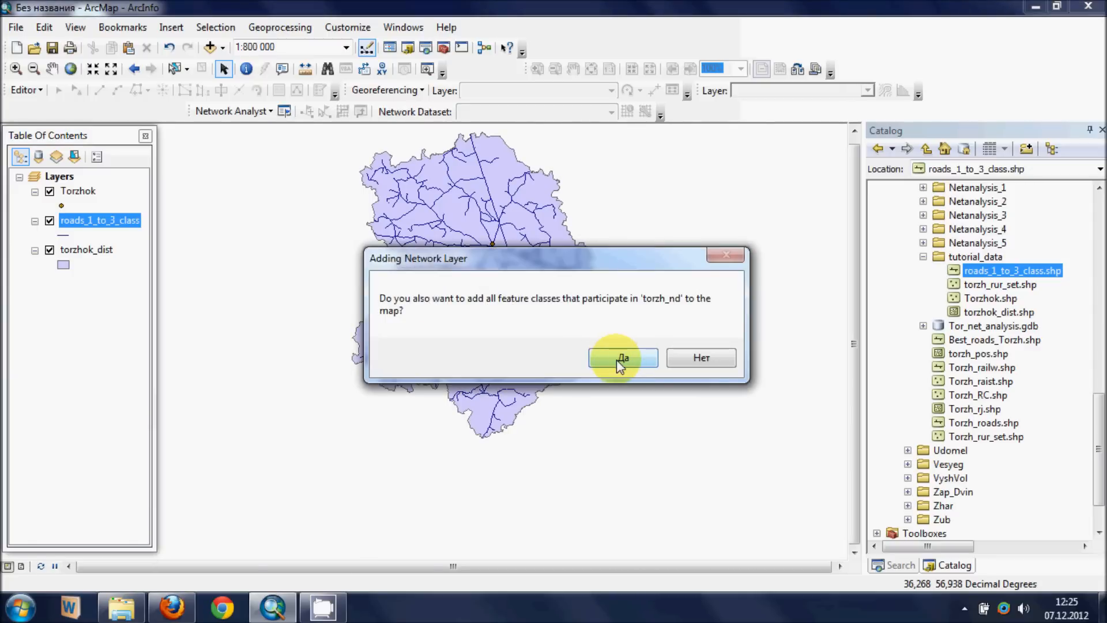
click(617, 359)
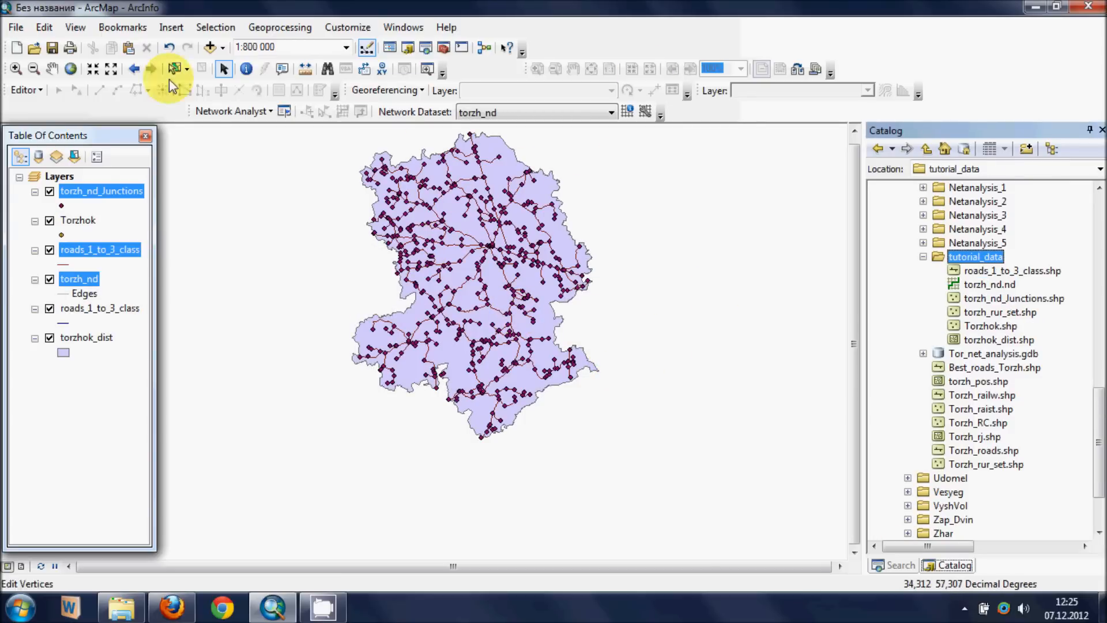
- Create a new service area analysis layer on the torzh_nd network and show the Network Analyst window
click(52, 69)
drag(447, 254, 491, 322)
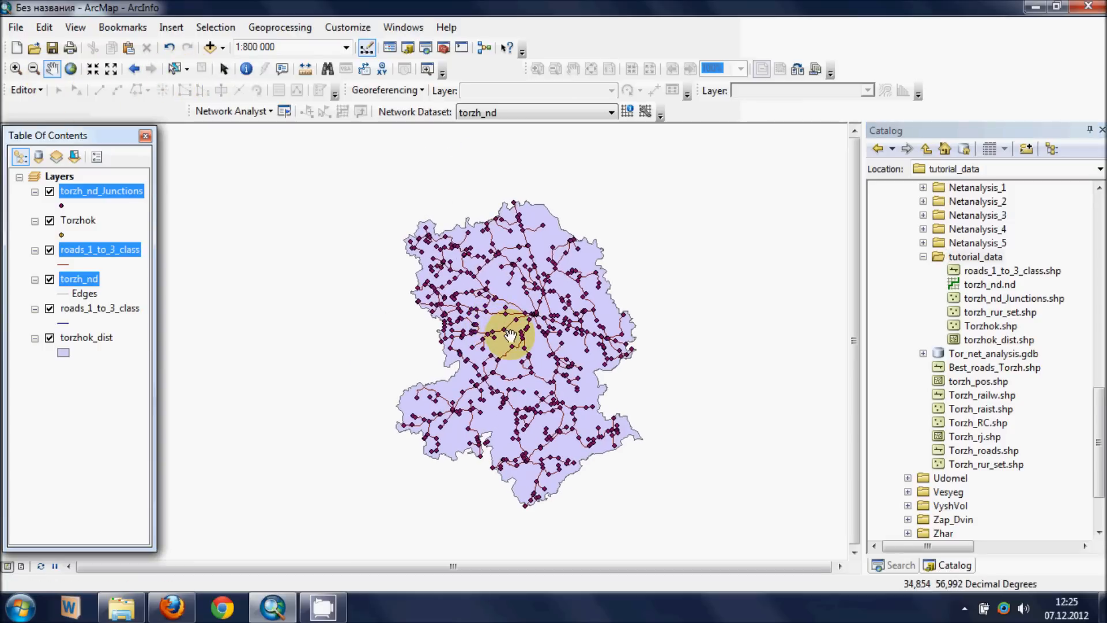
click(123, 266)
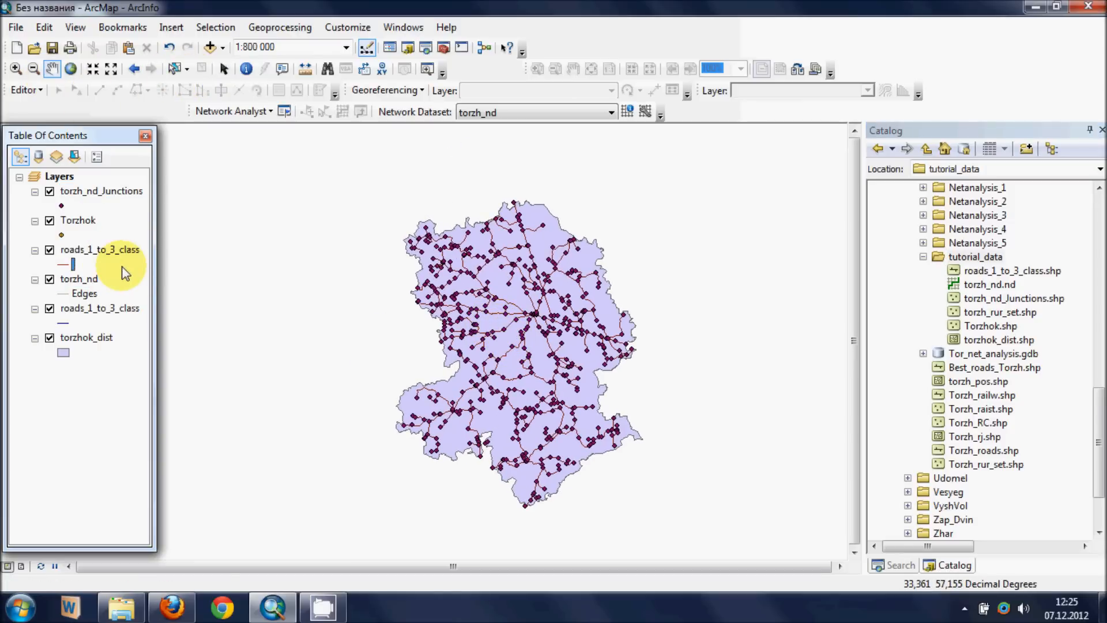
click(269, 111)
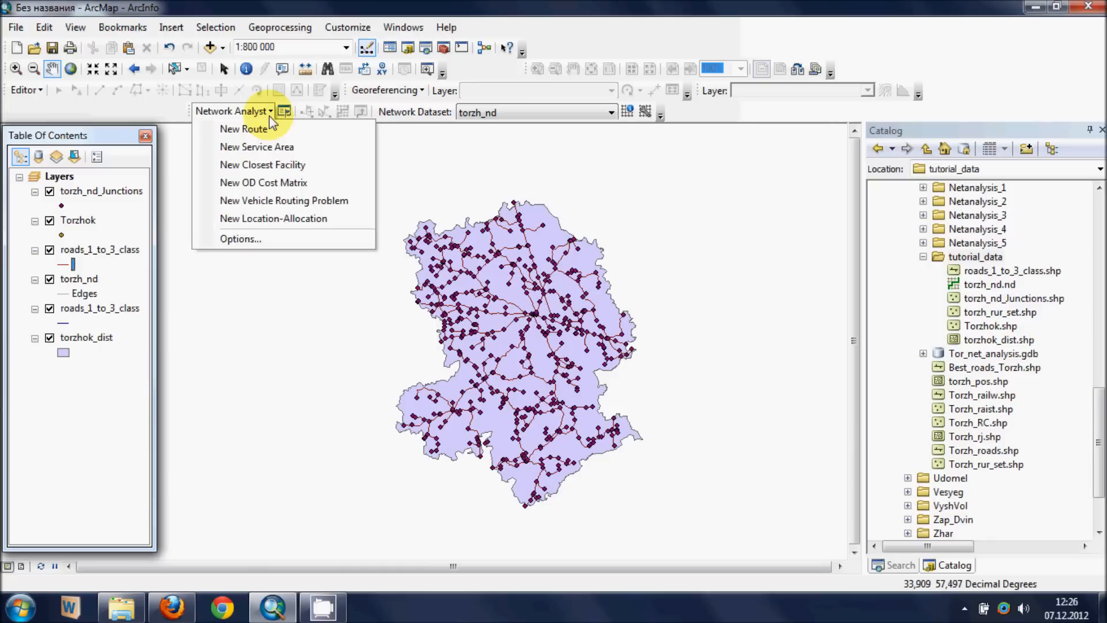
click(281, 149)
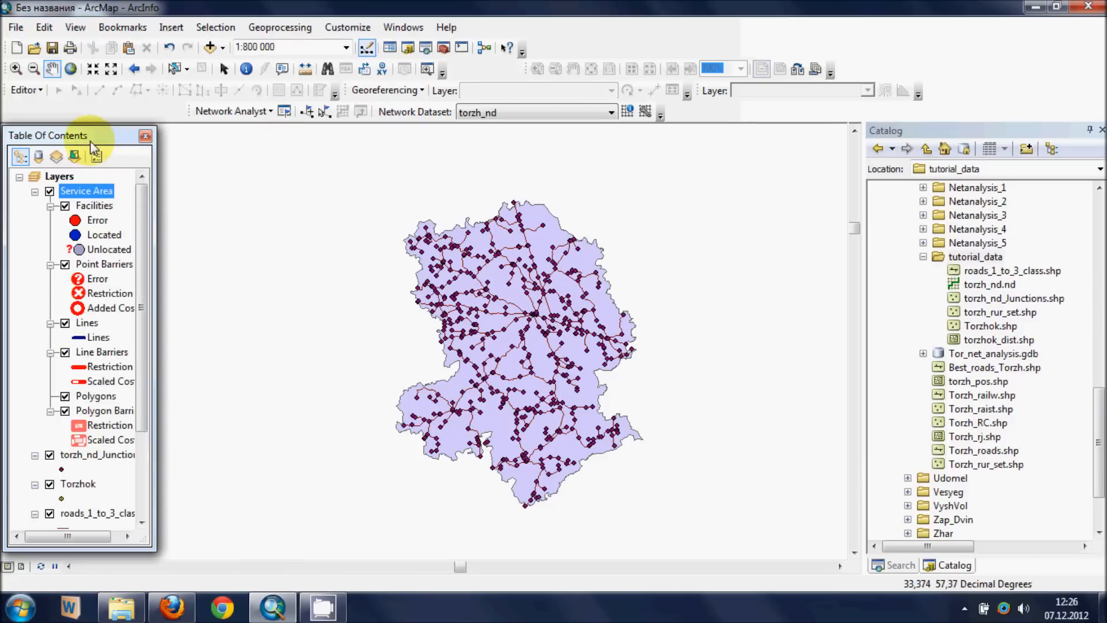
drag(90, 137, 247, 142)
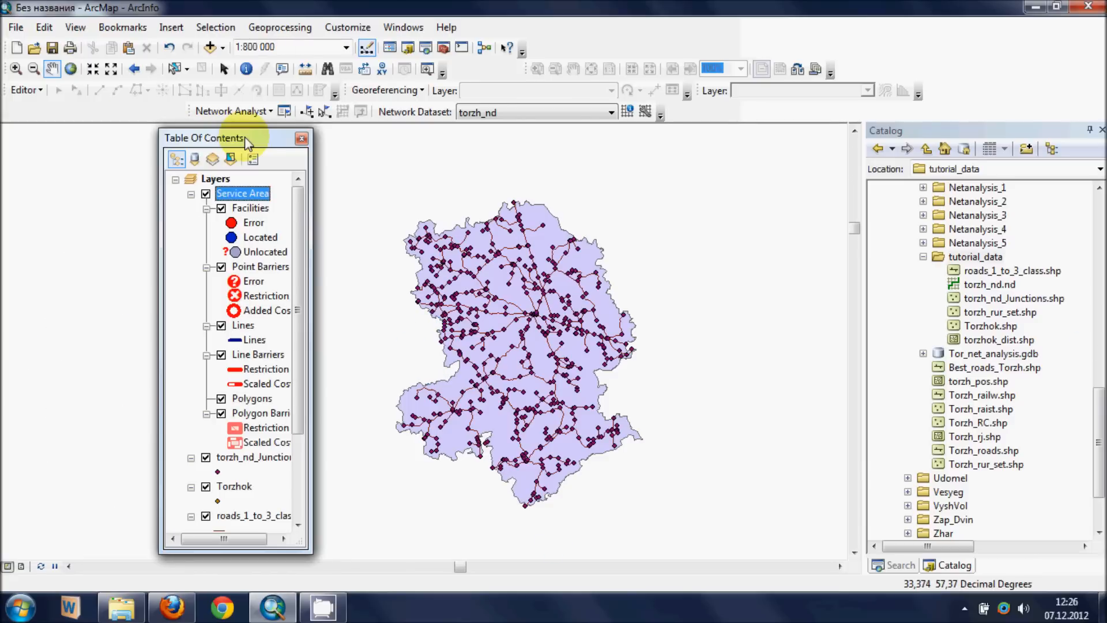
click(289, 115)
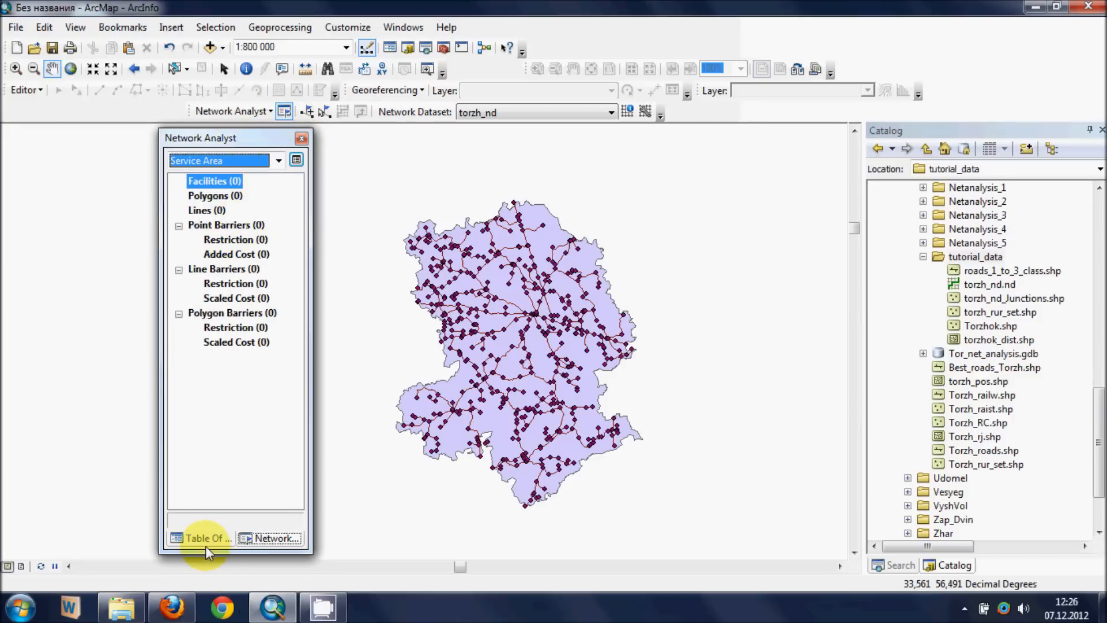
- Load the Torzhok point layer into Facilities, keeping NAME as the name field and the 5000-meter search tolerance
scroll(440, 322, down, 5)
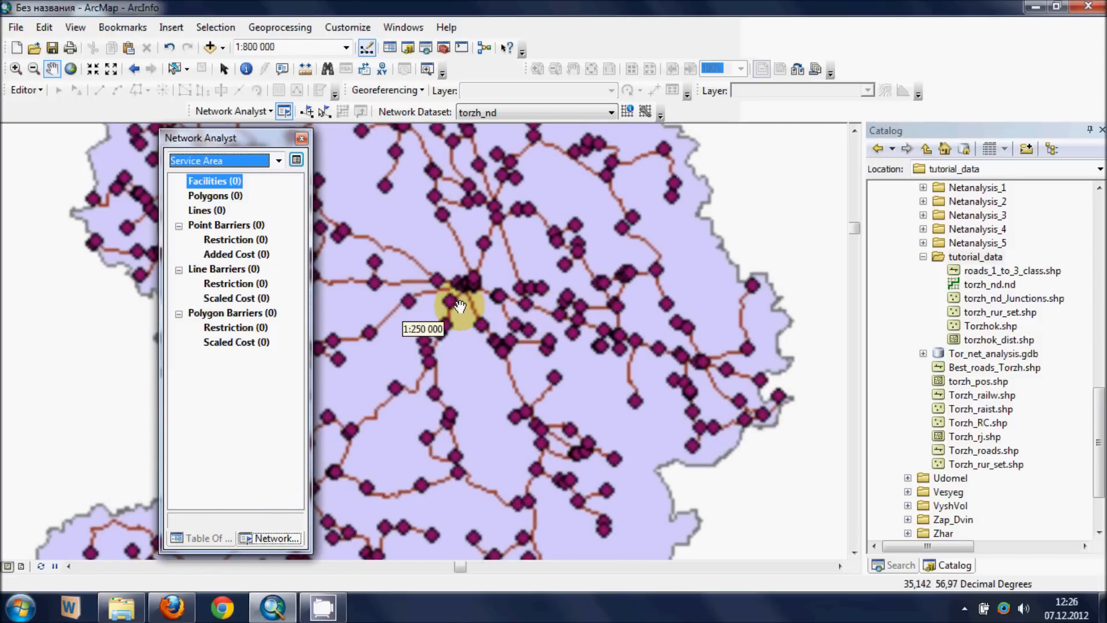
drag(455, 348, 597, 340)
scroll(617, 277, down, 3)
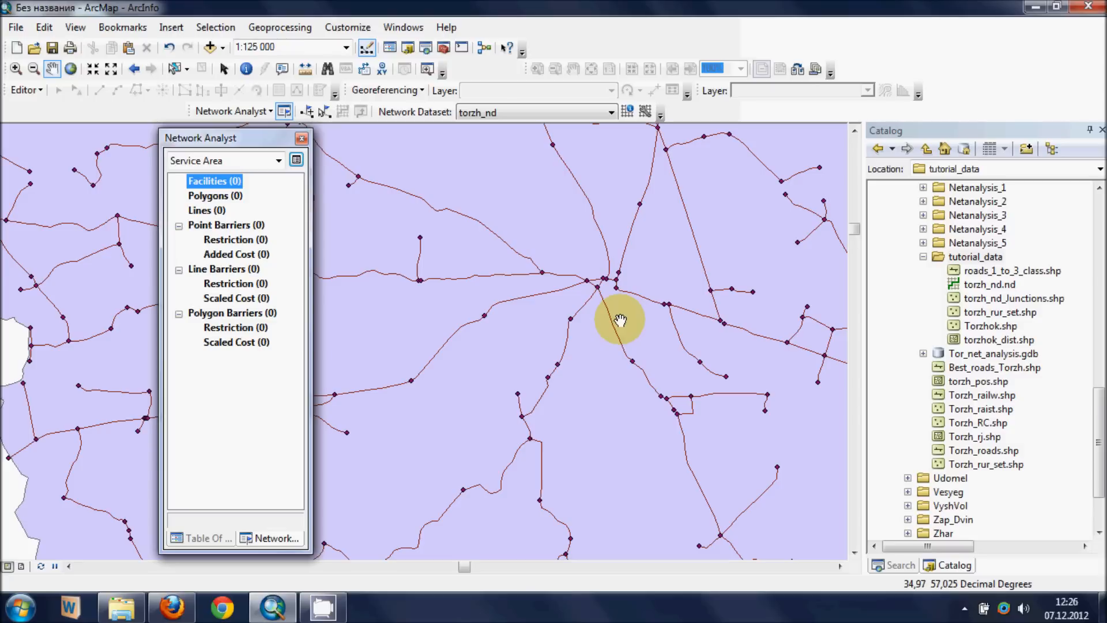
scroll(620, 320, up, 3)
click(211, 189)
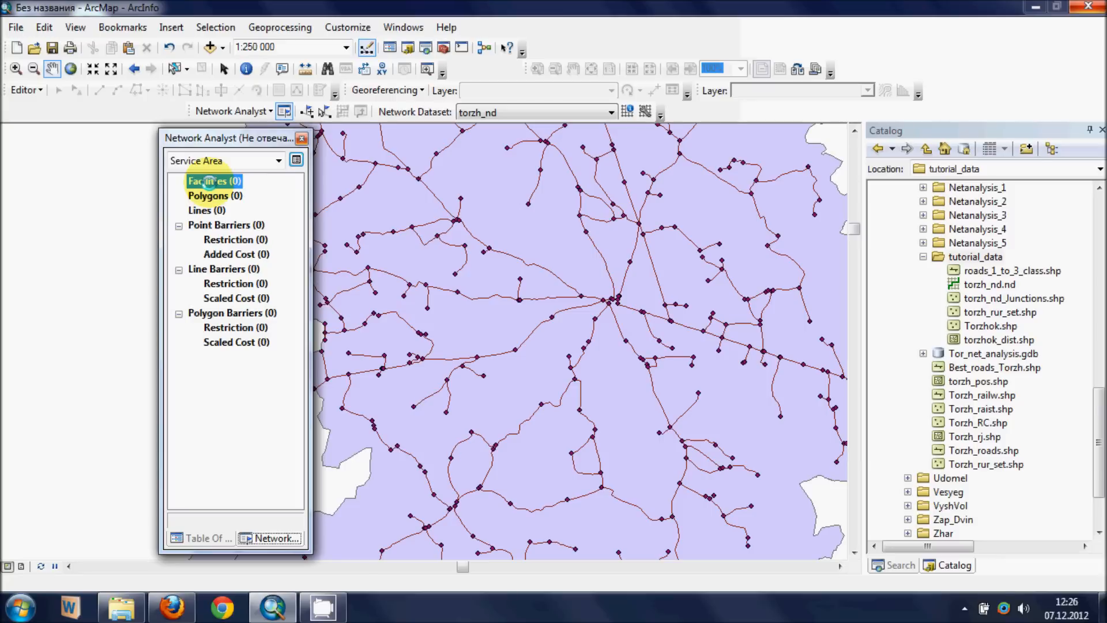
right_click(209, 183)
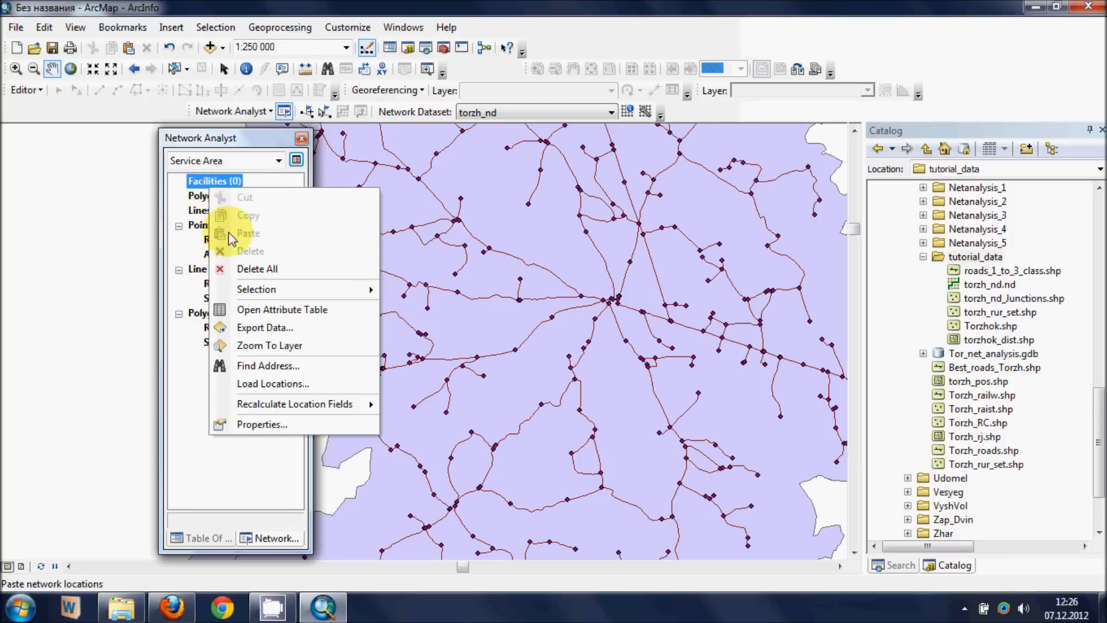
click(248, 382)
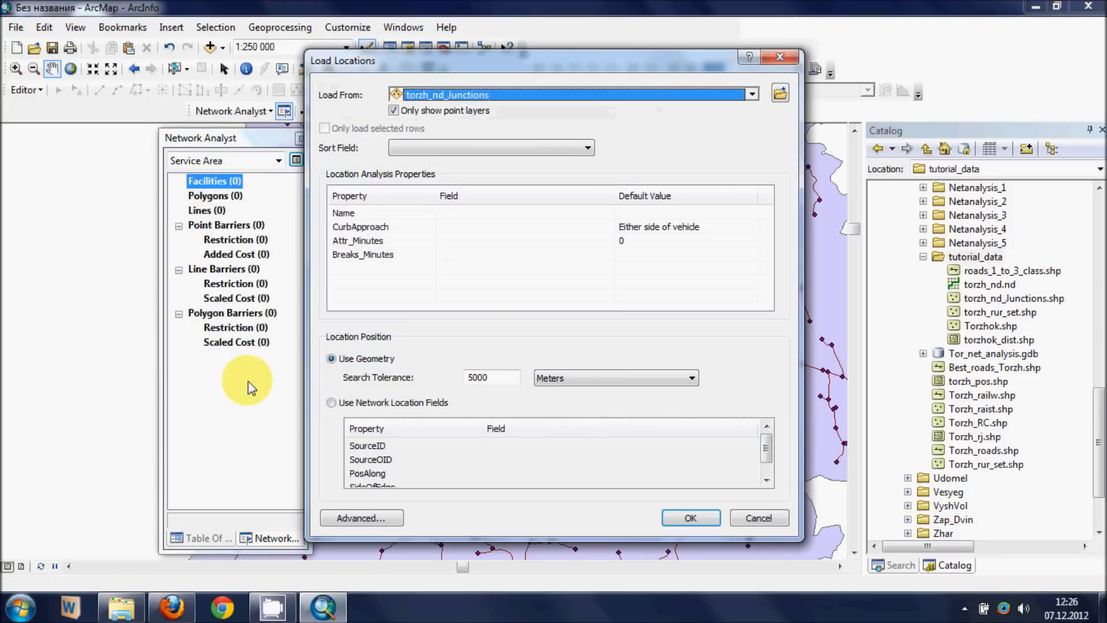
click(465, 92)
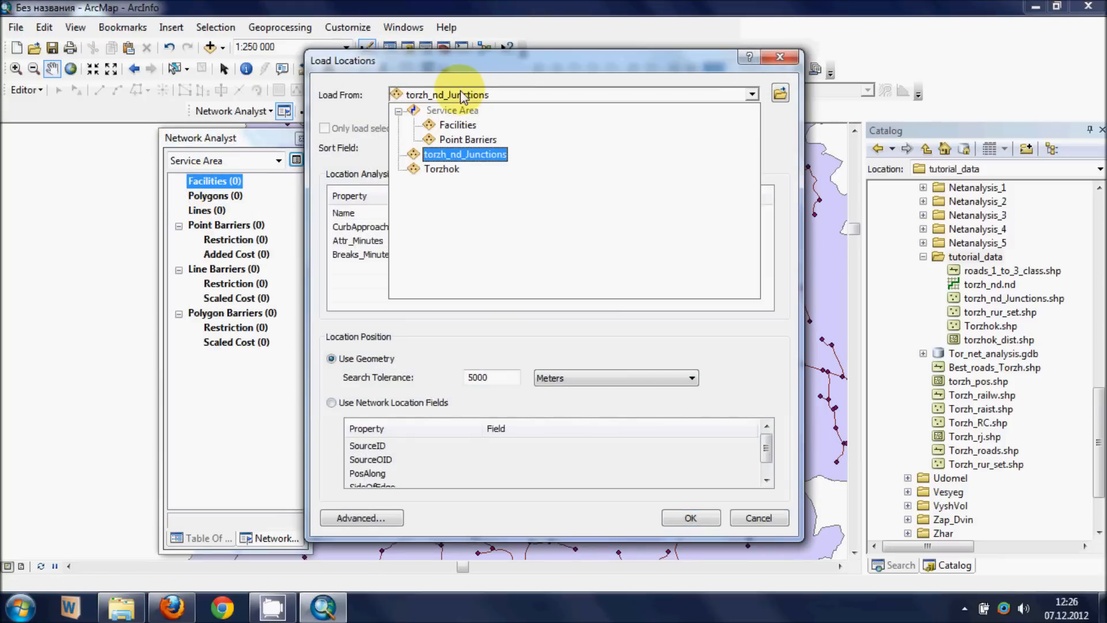
click(442, 169)
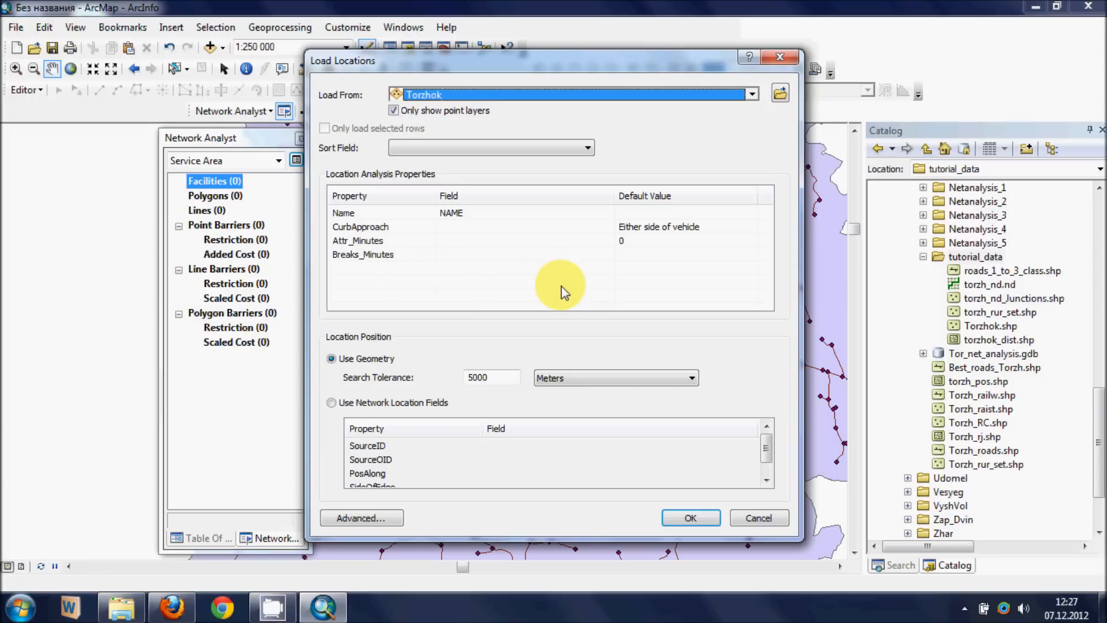
click(691, 518)
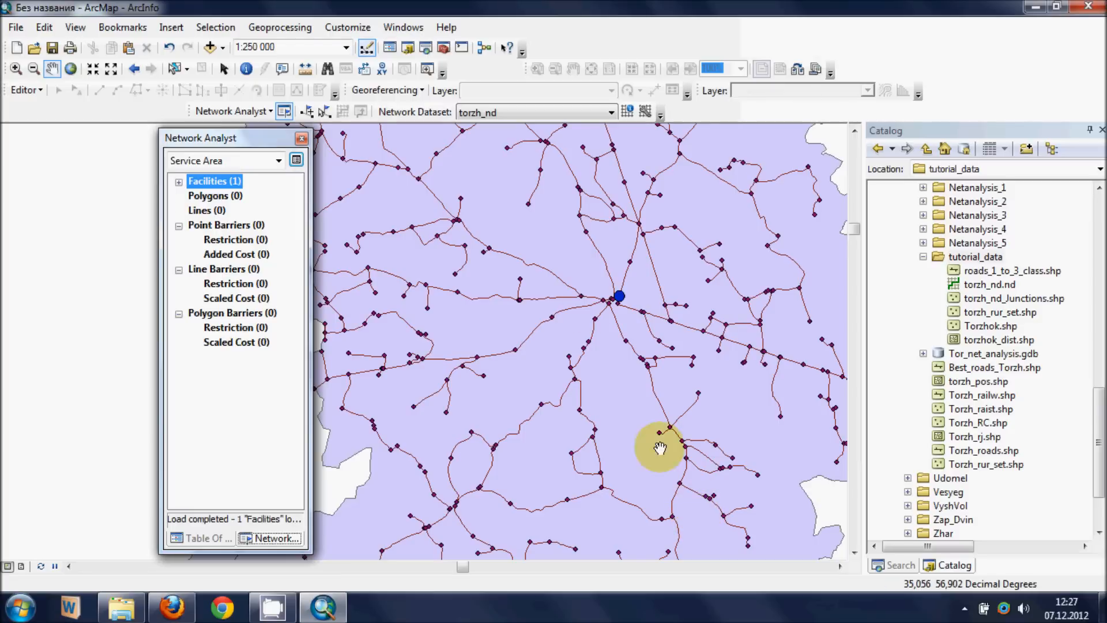
- In the Service Area layer's polygon generation settings, turn off polygon trimming, set the overlap type to Disks, and apply
scroll(635, 309, down, 2)
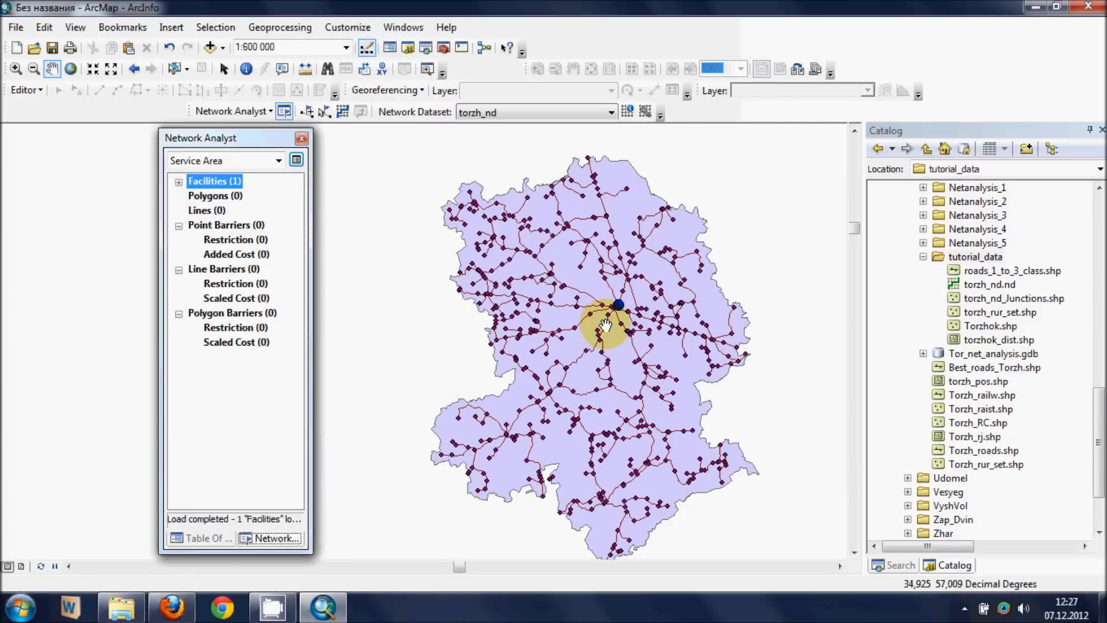
click(214, 538)
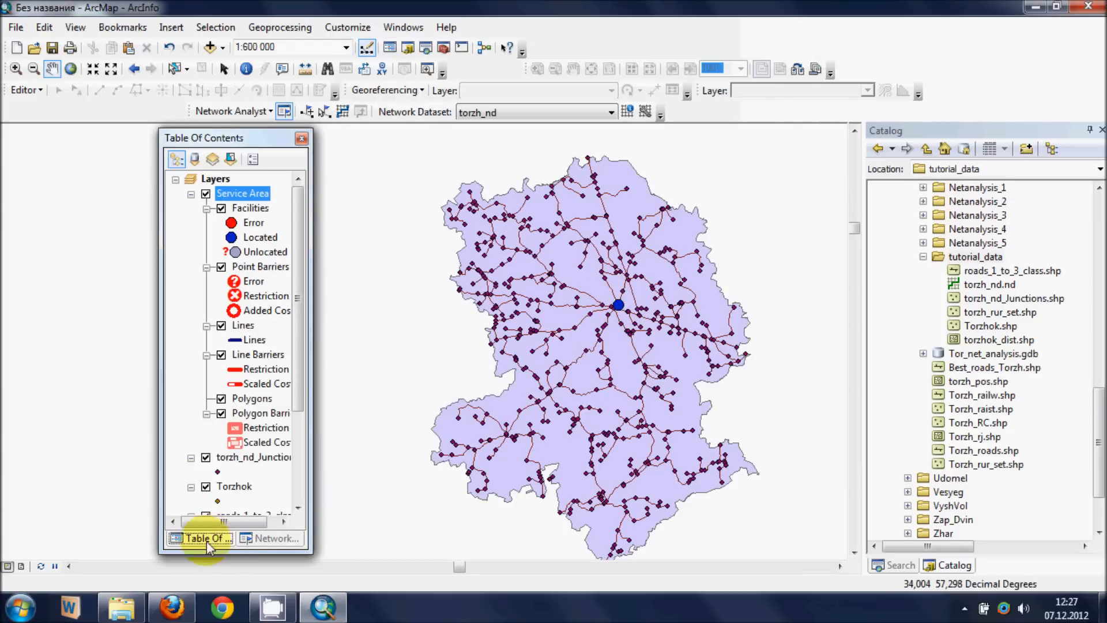
right_click(252, 198)
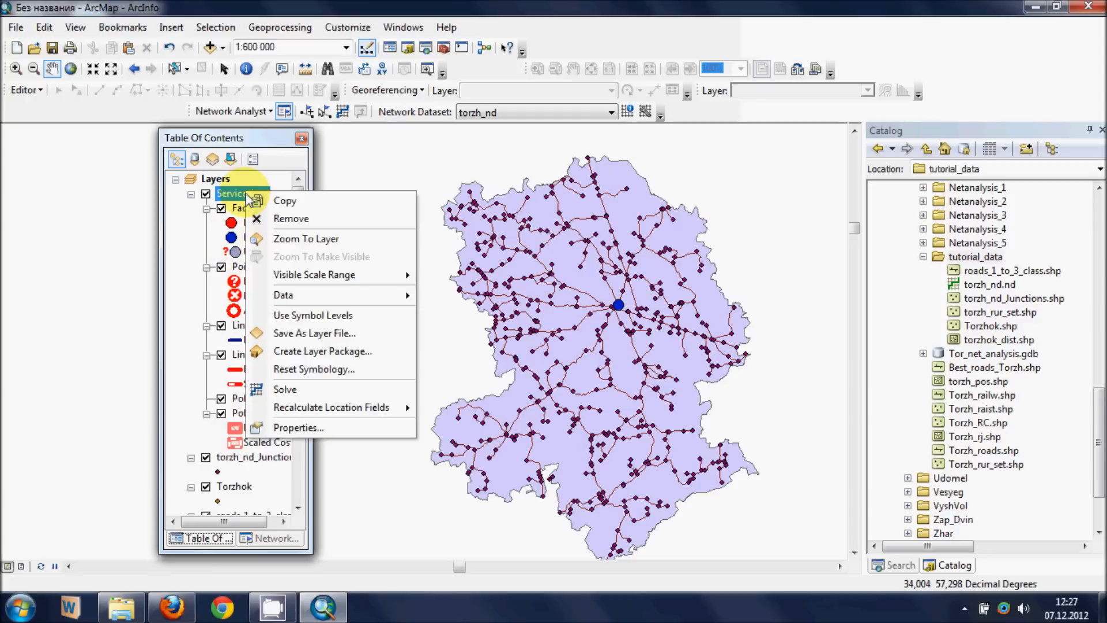
click(306, 429)
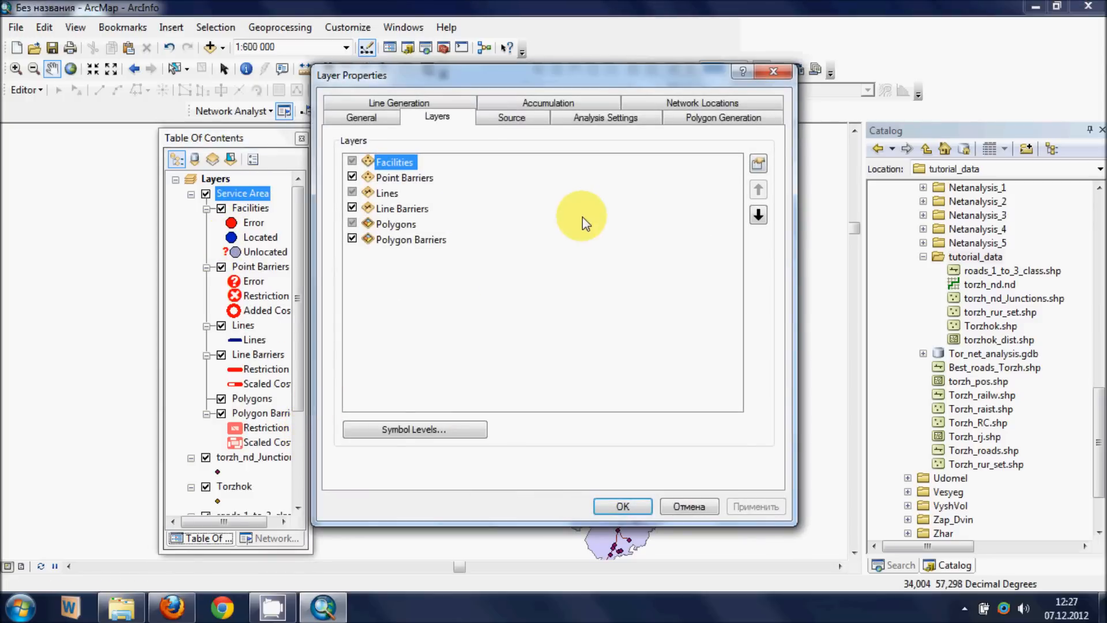
click(725, 121)
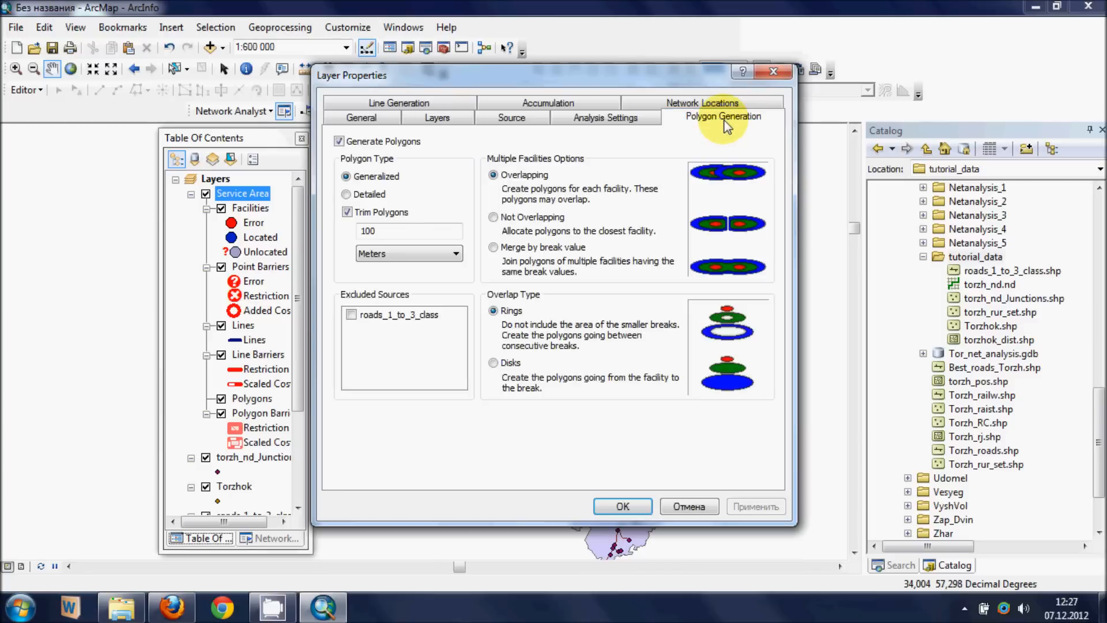
click(348, 212)
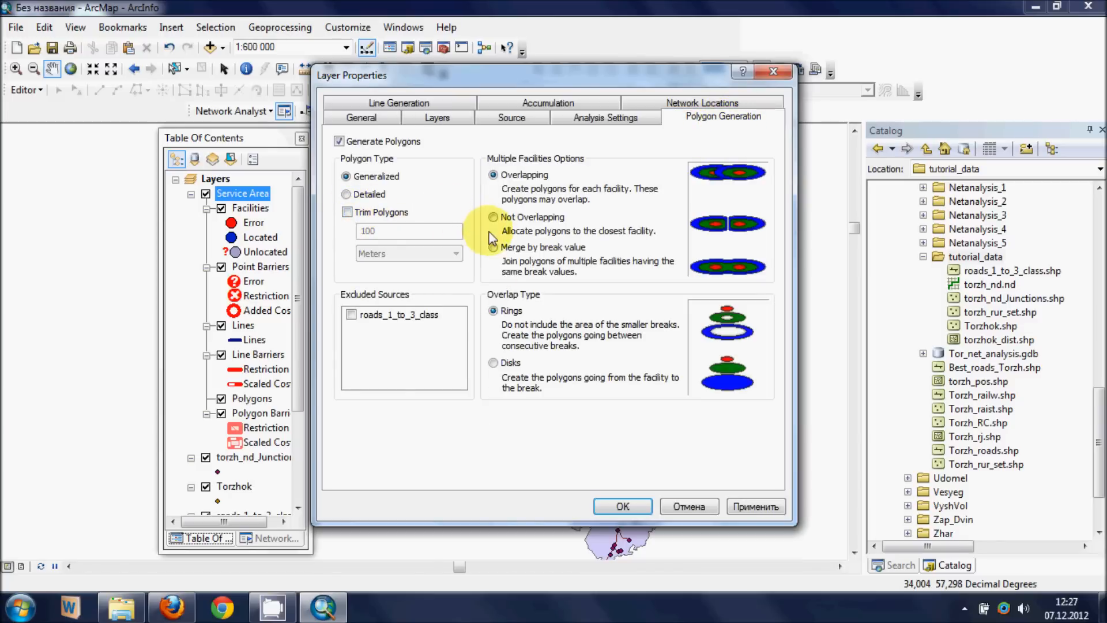
click(492, 363)
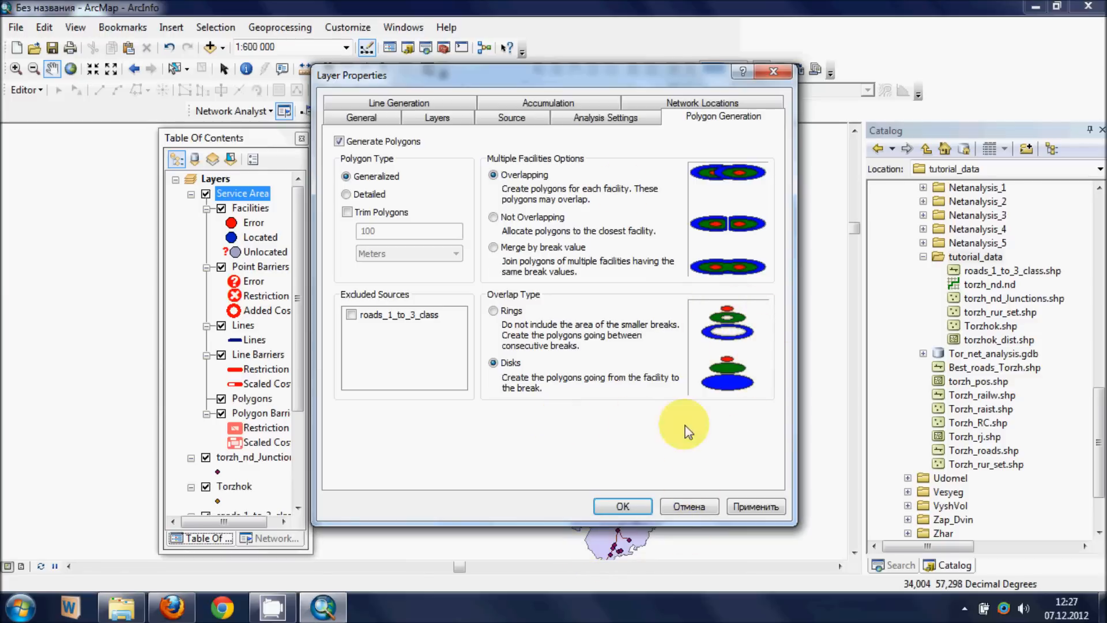
click(754, 507)
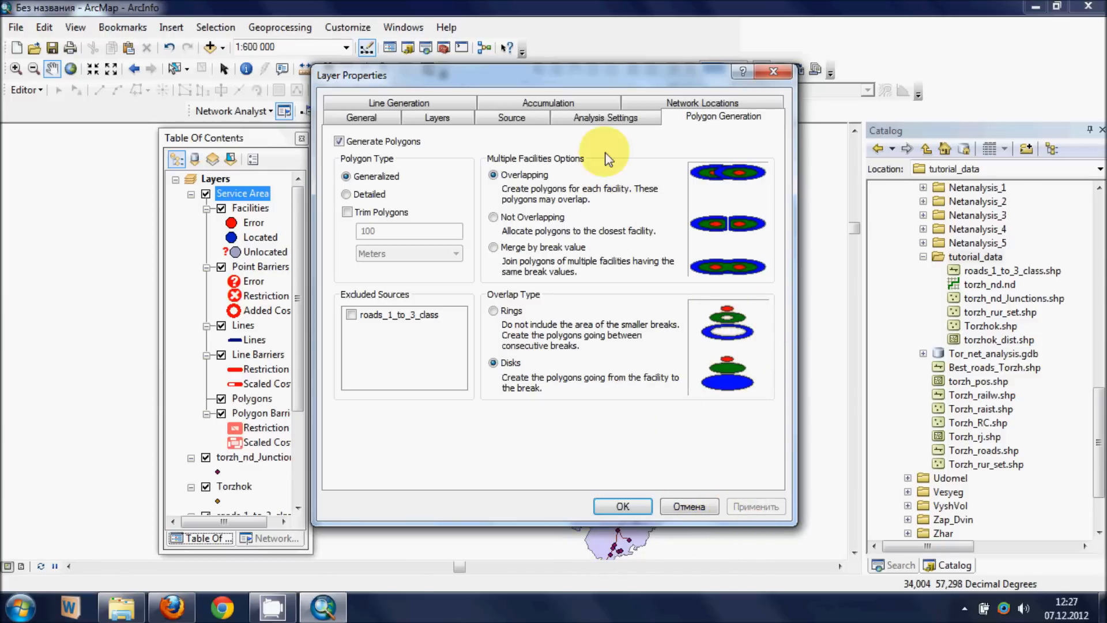
- Set the service area's default breaks to 30 and 60 with Minutes as the impedance, and accept the layer properties
click(605, 122)
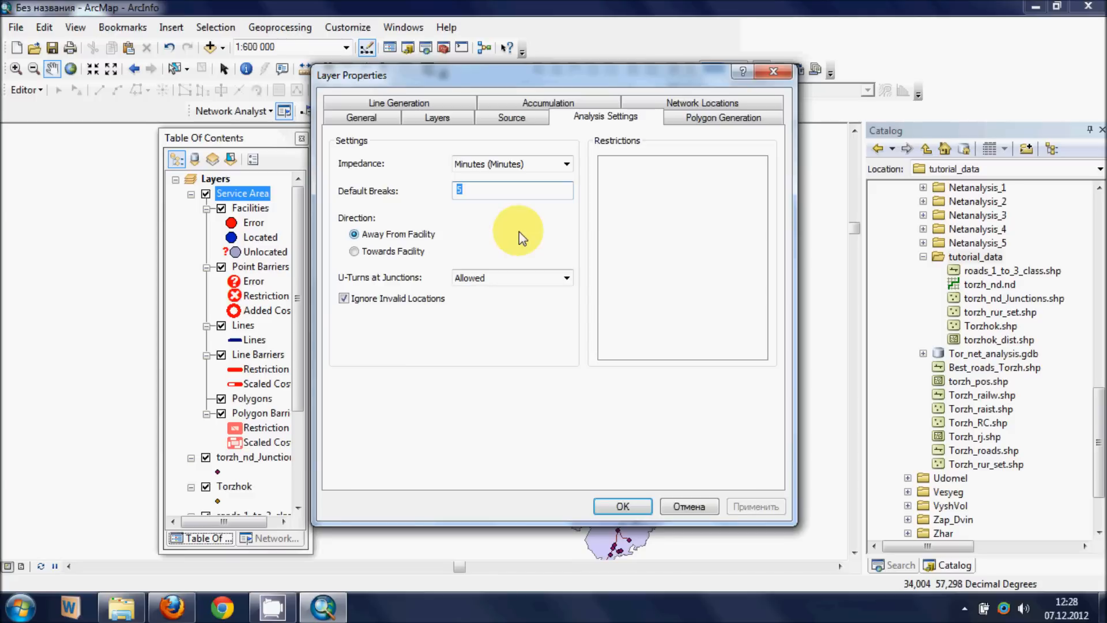
text(30)
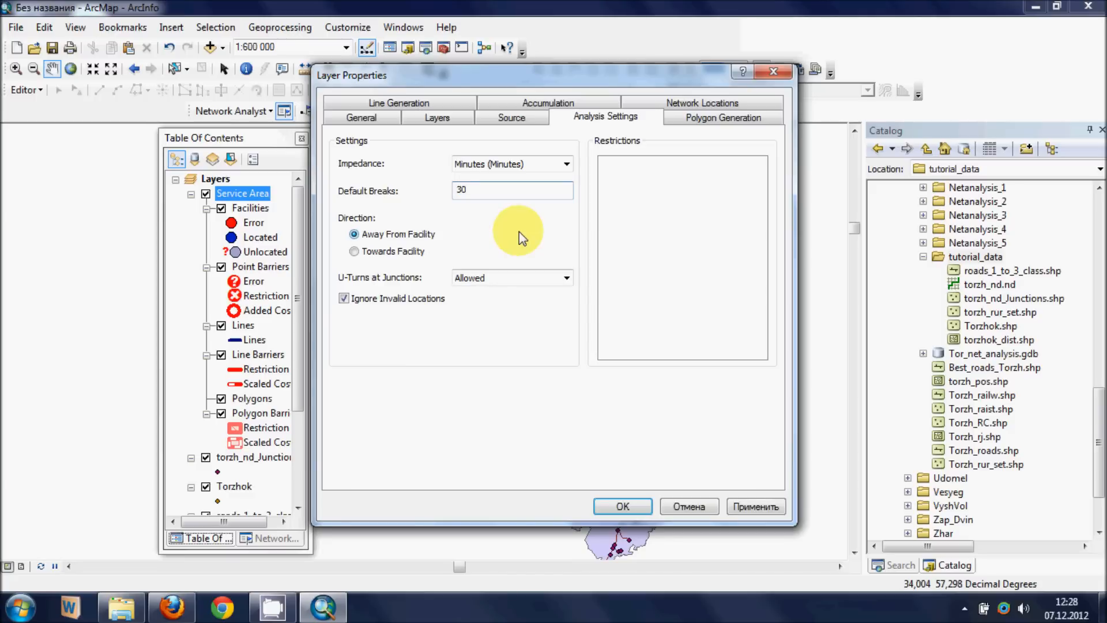
text( 60)
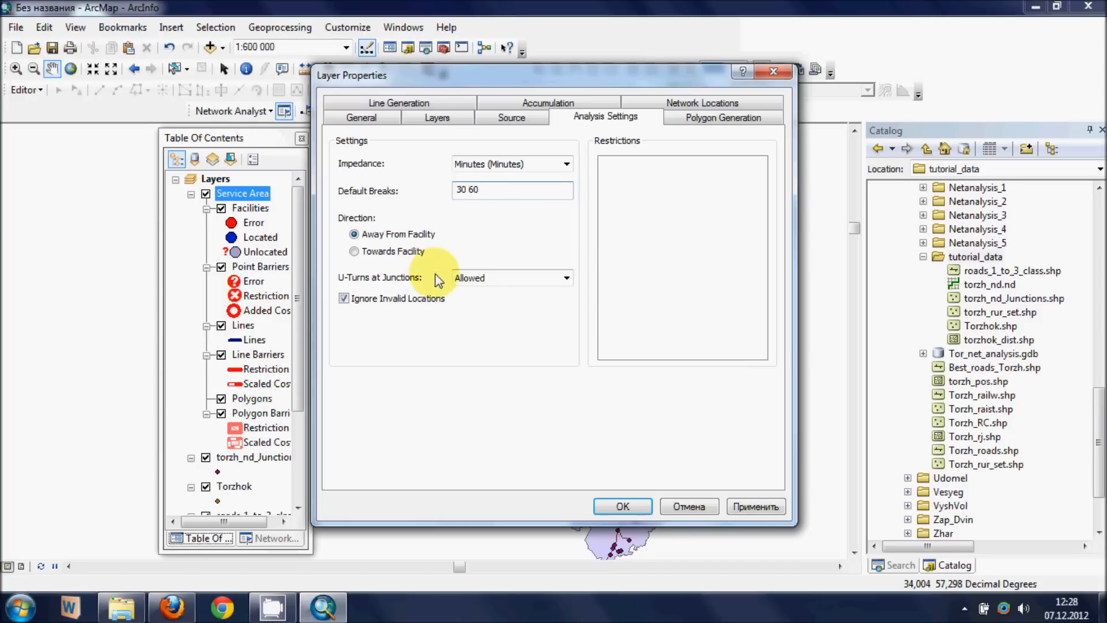
click(738, 511)
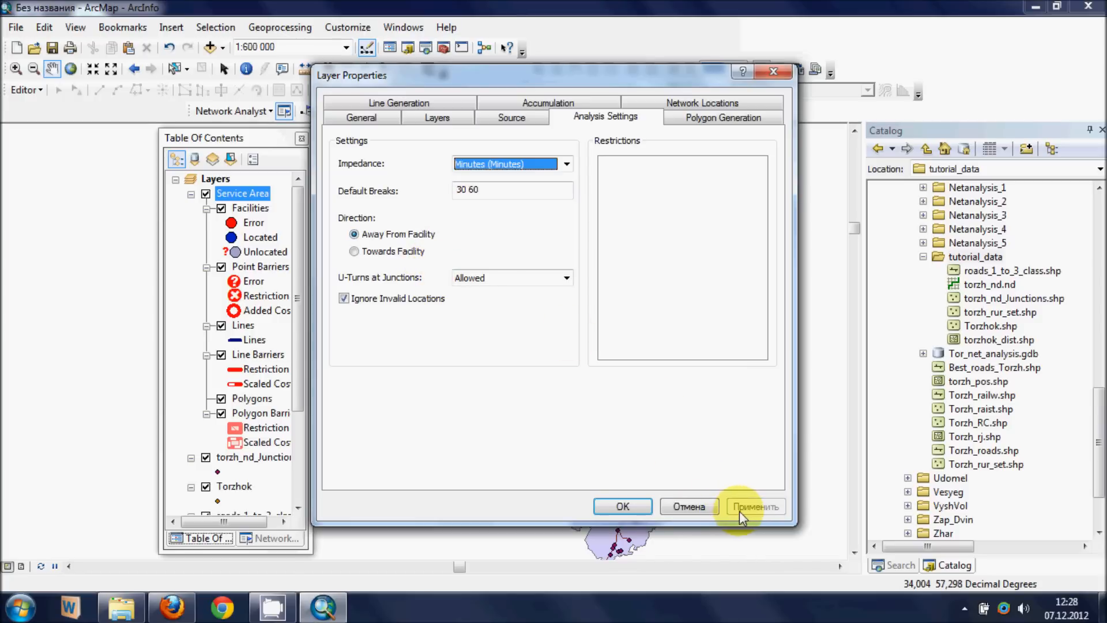
click(633, 506)
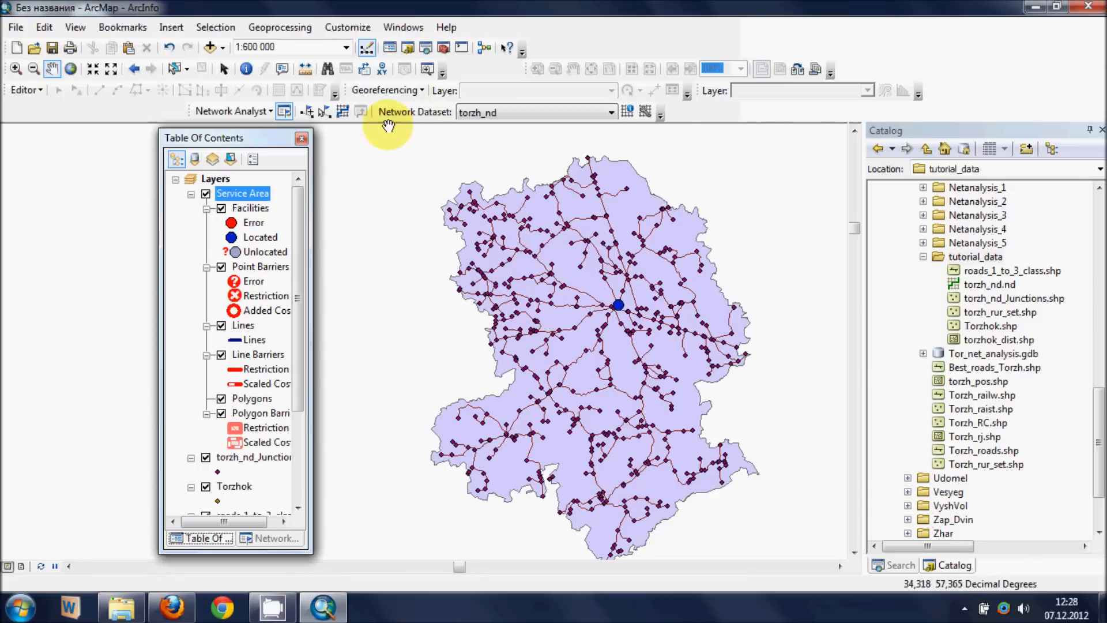
- Solve the service area analysis and inspect the resulting polygons around Torzhok
click(344, 118)
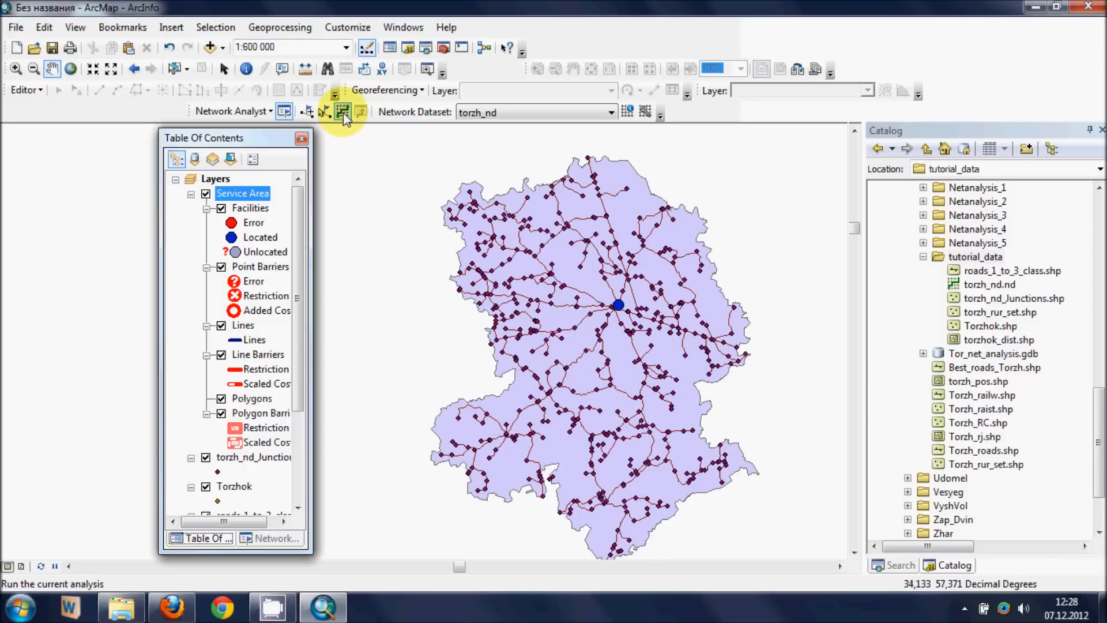
click(344, 115)
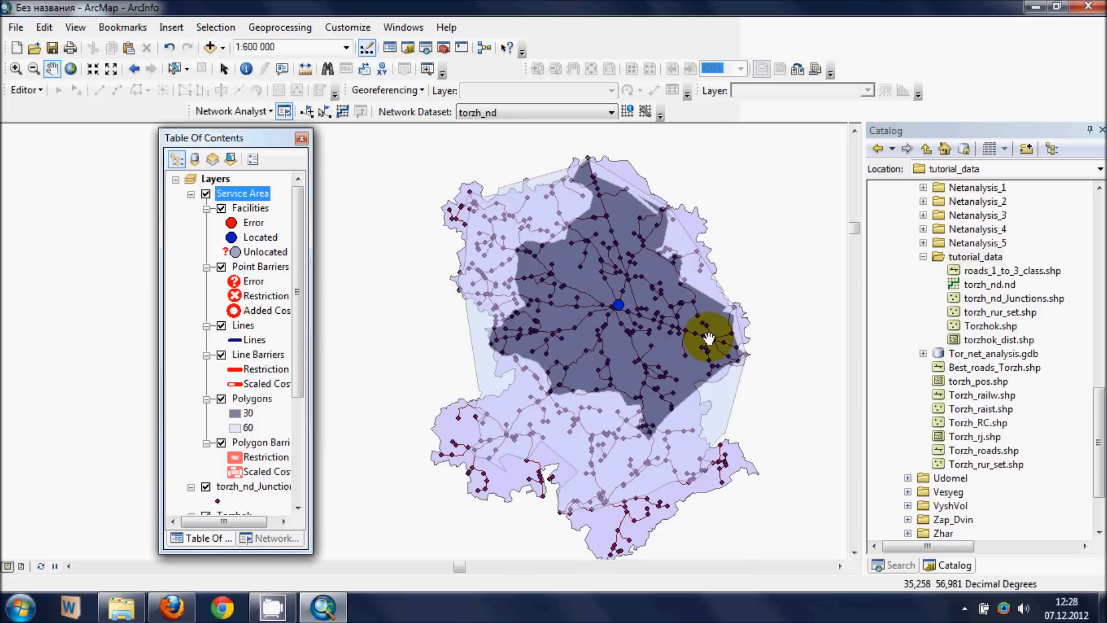
drag(705, 338, 678, 342)
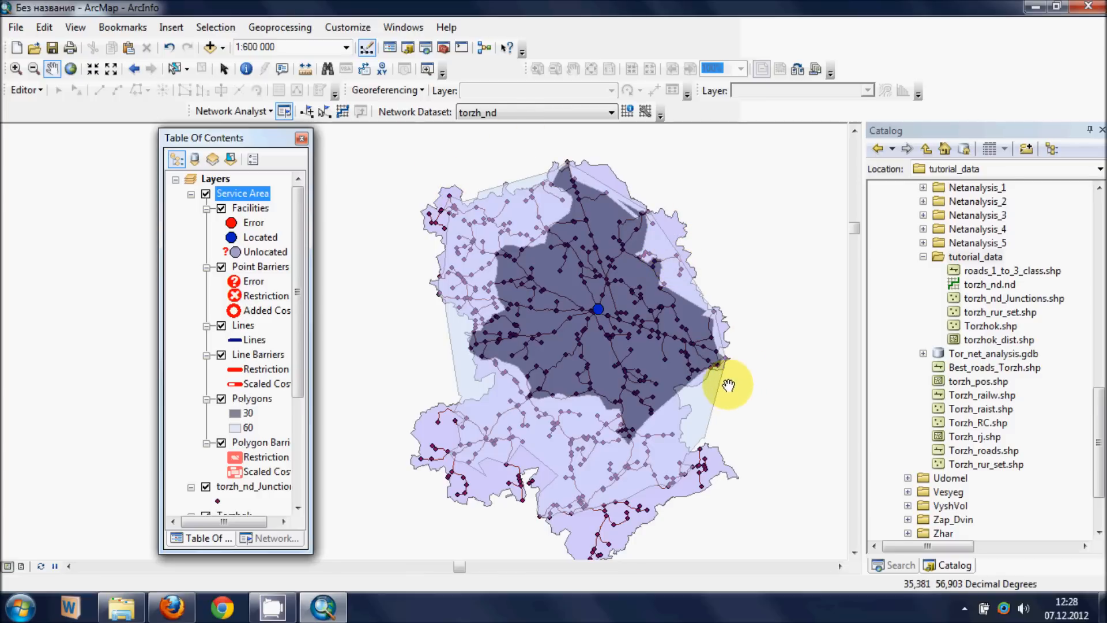
drag(682, 405, 647, 375)
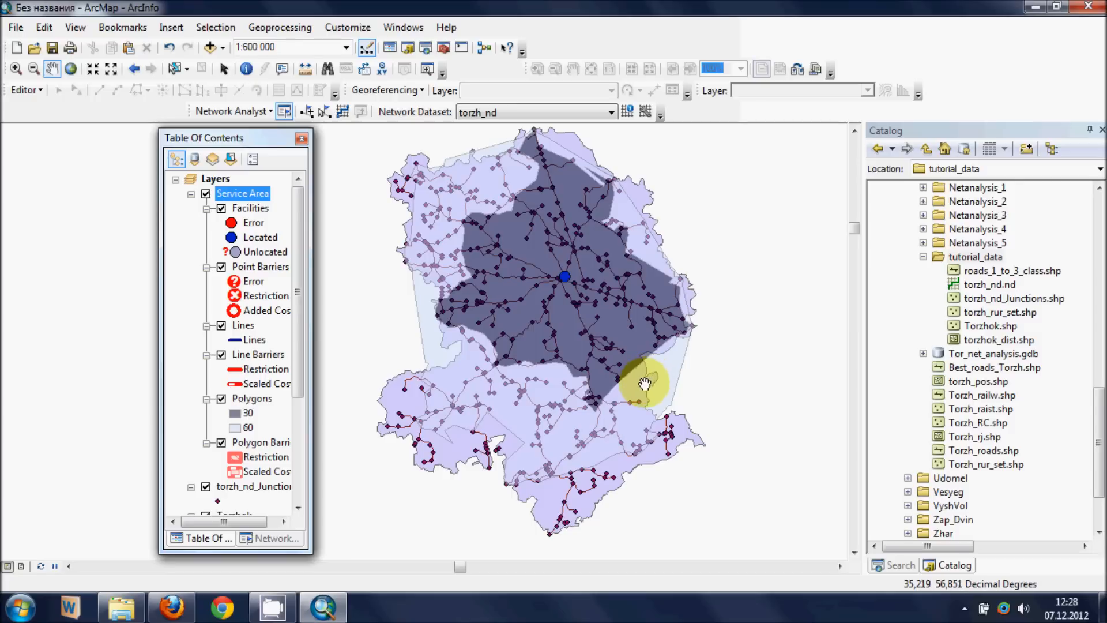
drag(613, 345, 618, 366)
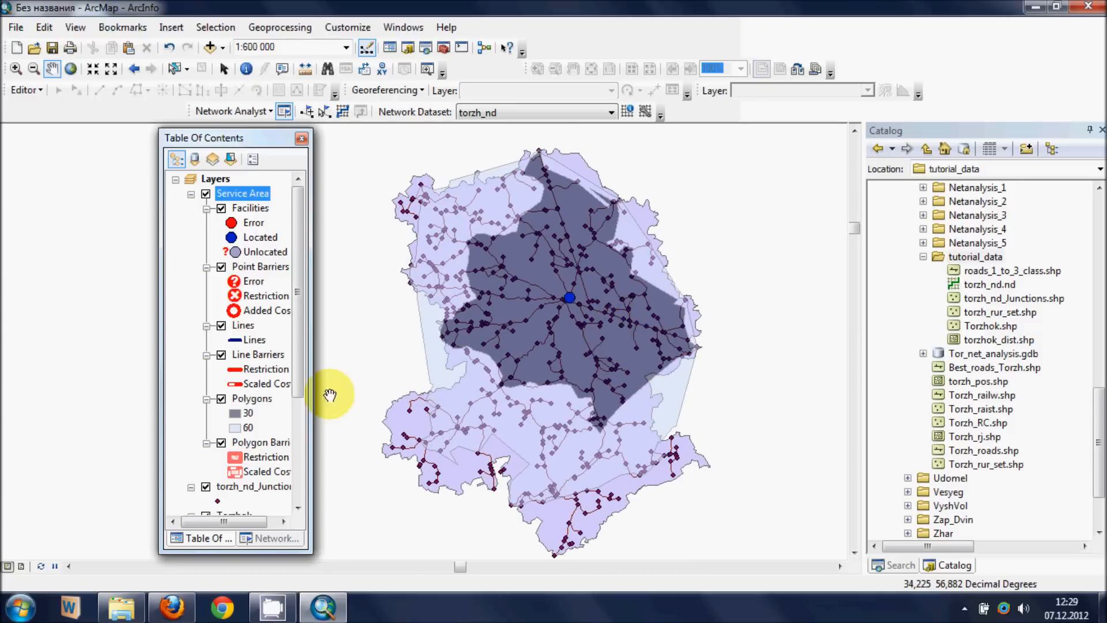
- Export all features of the Service Area's Polygons sublayer to the tutorial_data folder as ser_areas.shp and add it to the map
scroll(300, 412, down, 1)
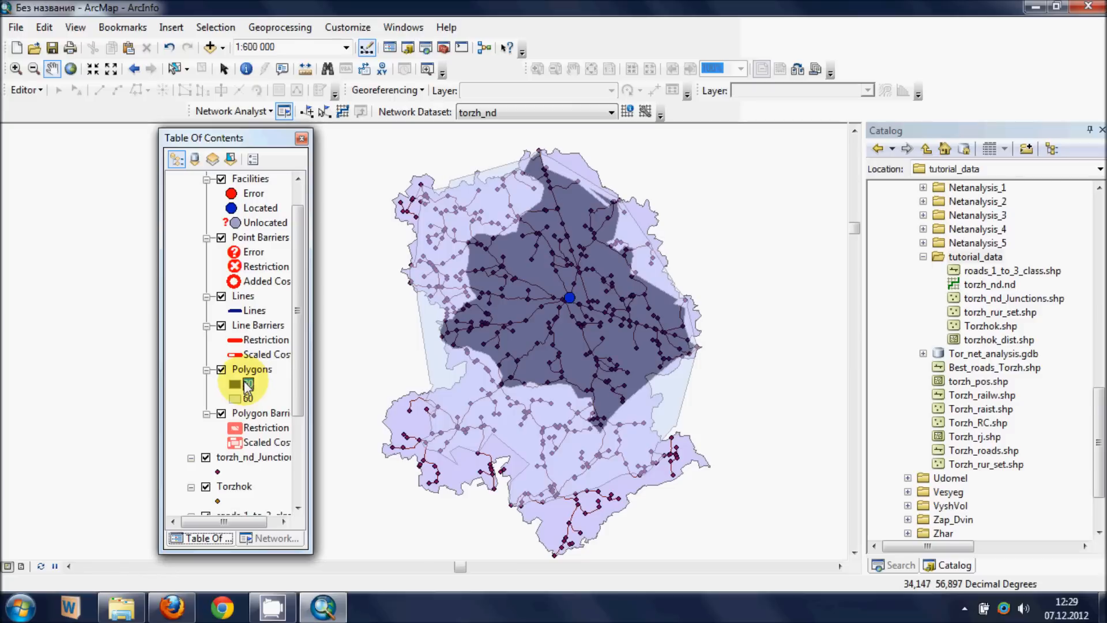
right_click(251, 372)
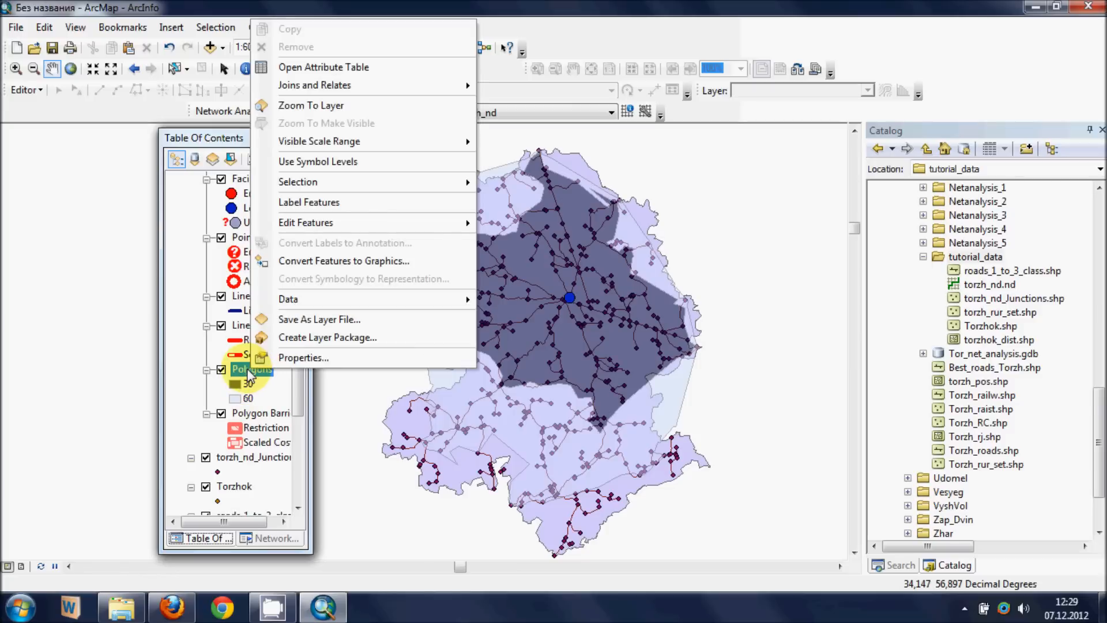
mouse_move(323, 299)
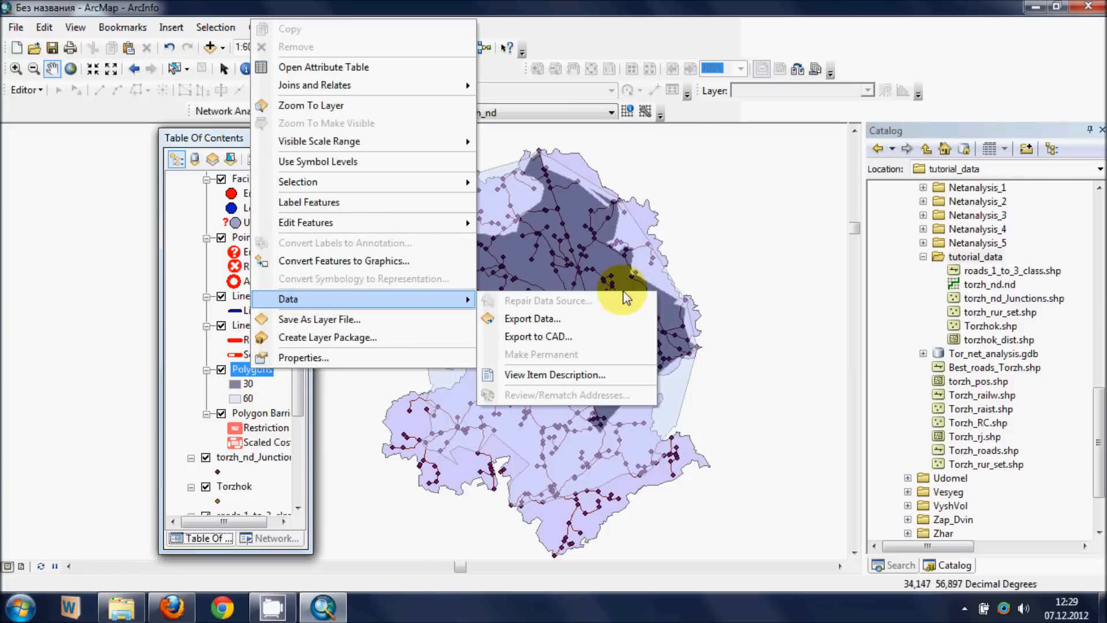
click(581, 319)
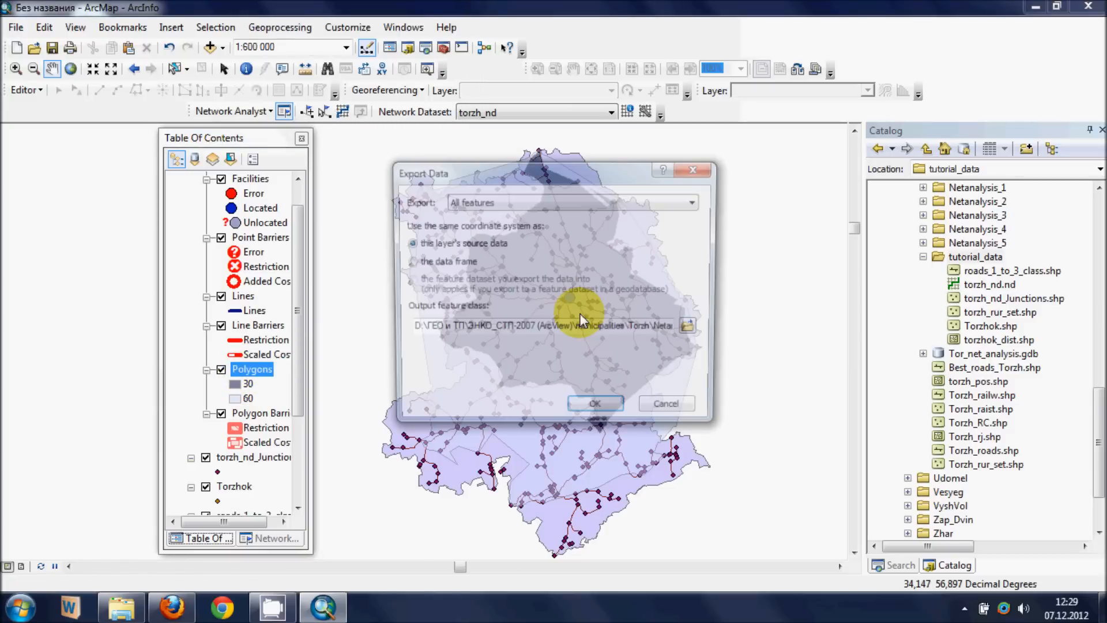
click(694, 329)
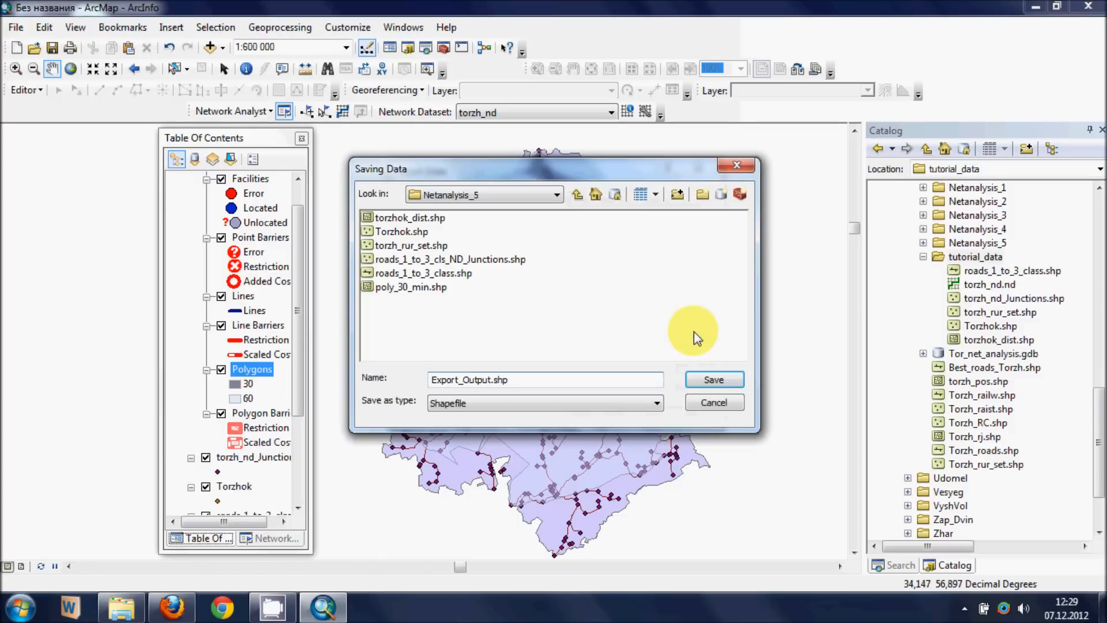
click(578, 196)
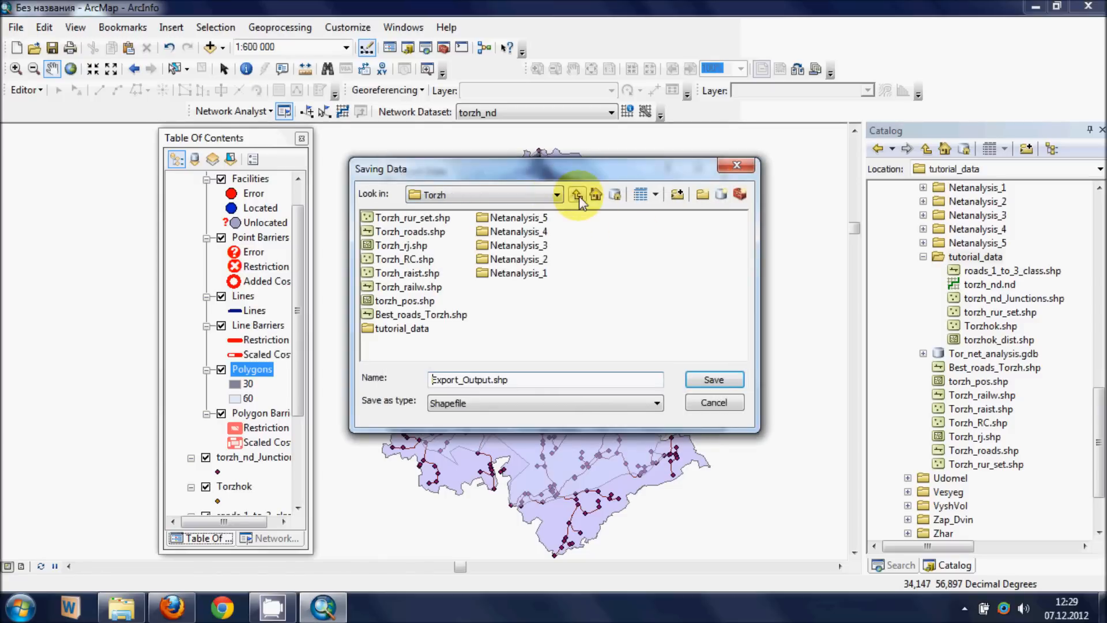
double_click(401, 328)
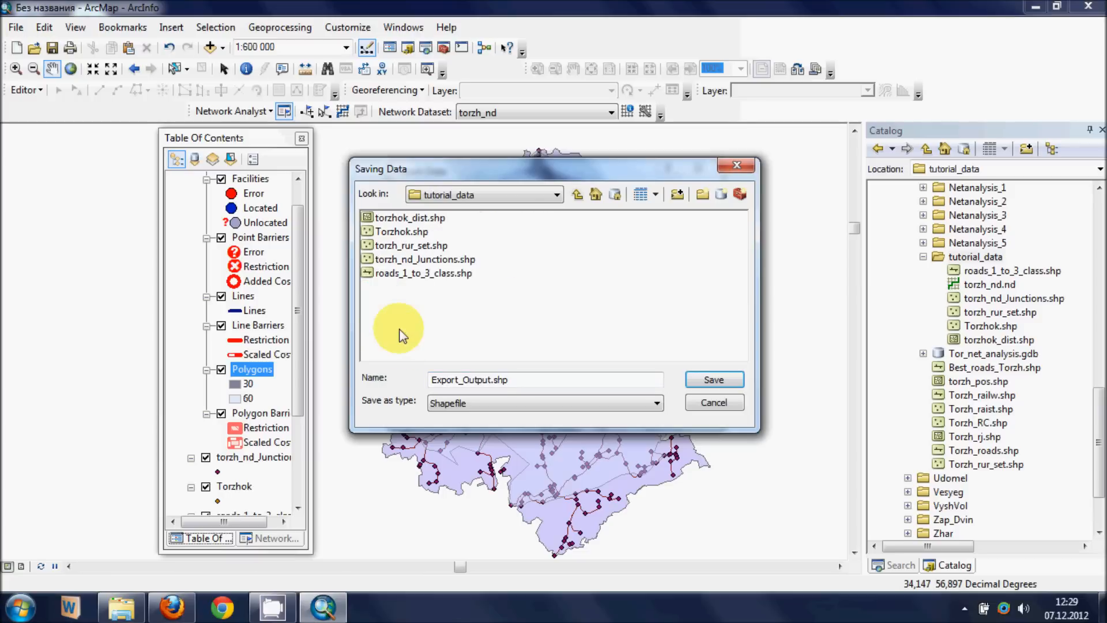
double_click(487, 381)
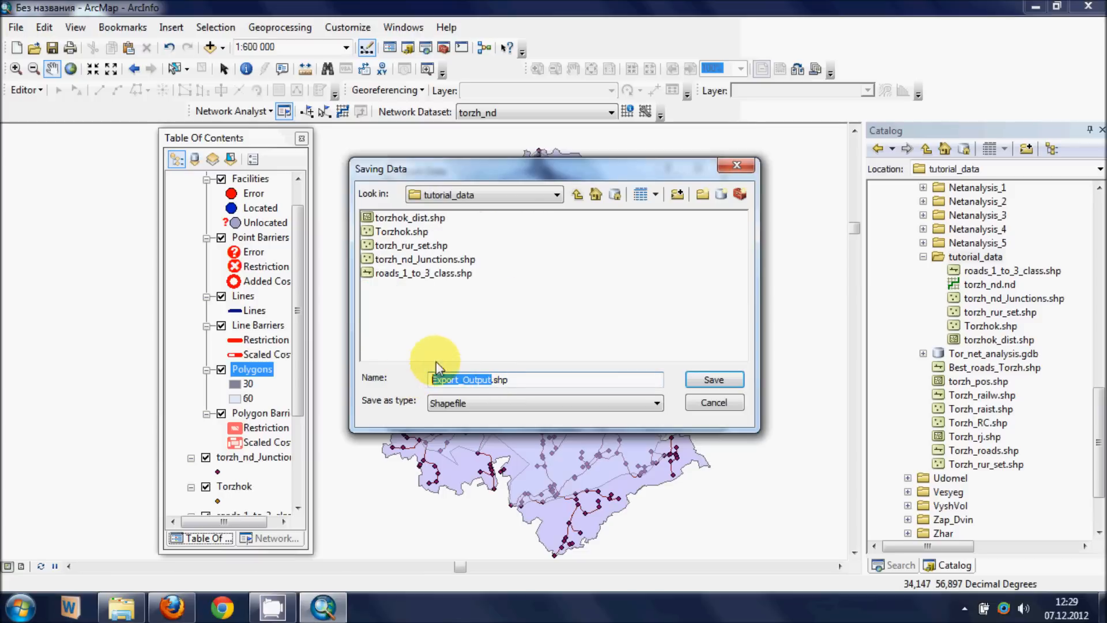
text(sel)
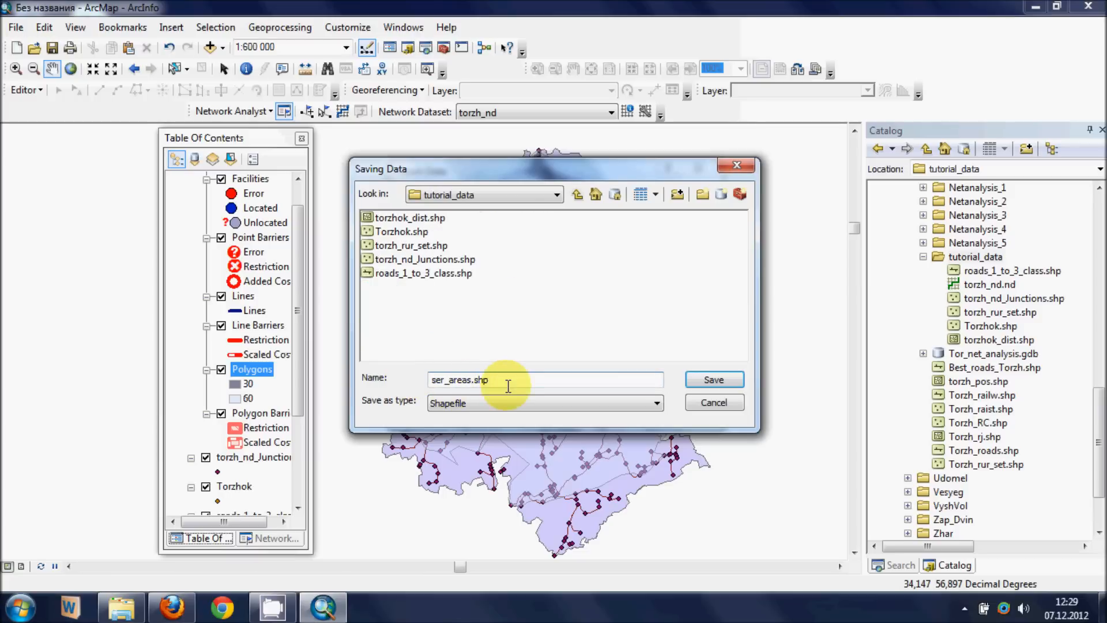
click(695, 381)
click(603, 408)
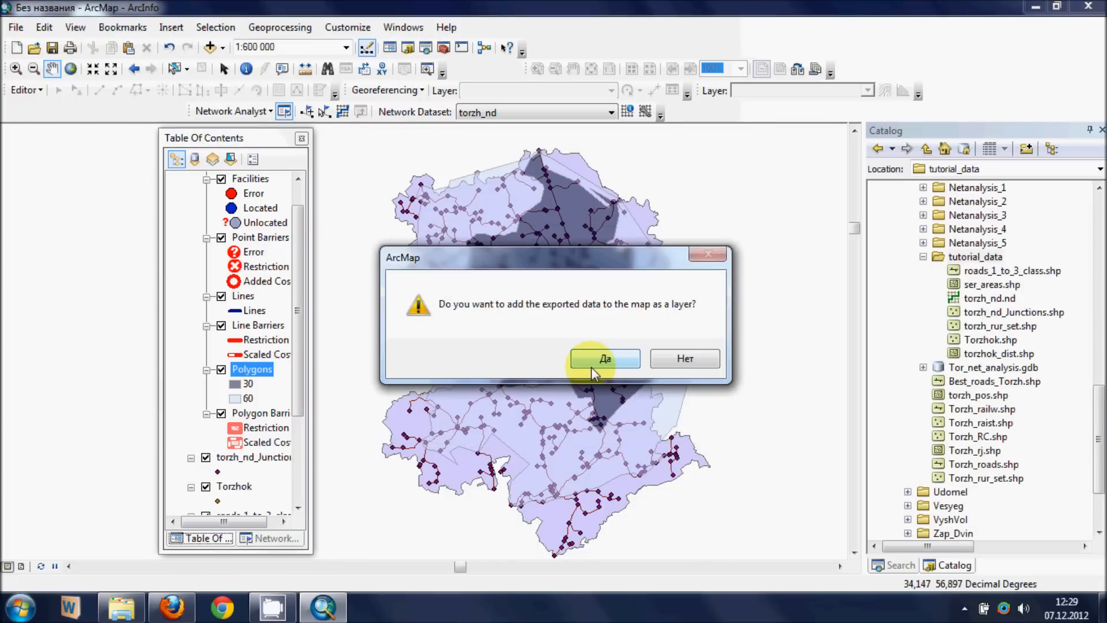
click(603, 362)
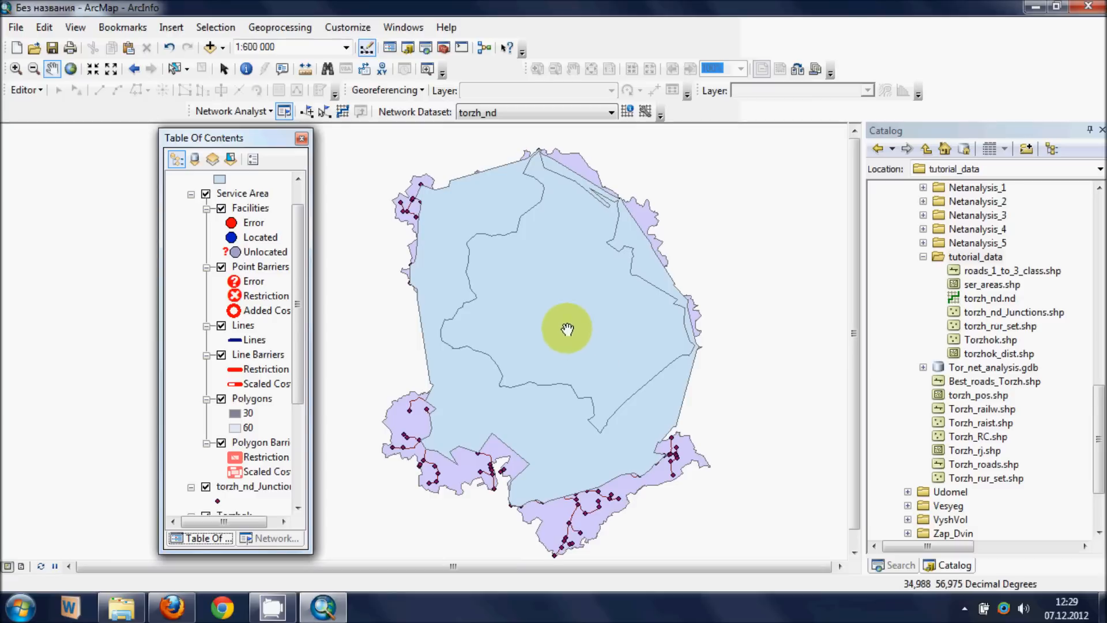
- Hide the Service Area's Polygons sublayer, and search the tools for clip to open Clip (Analysis)
click(223, 399)
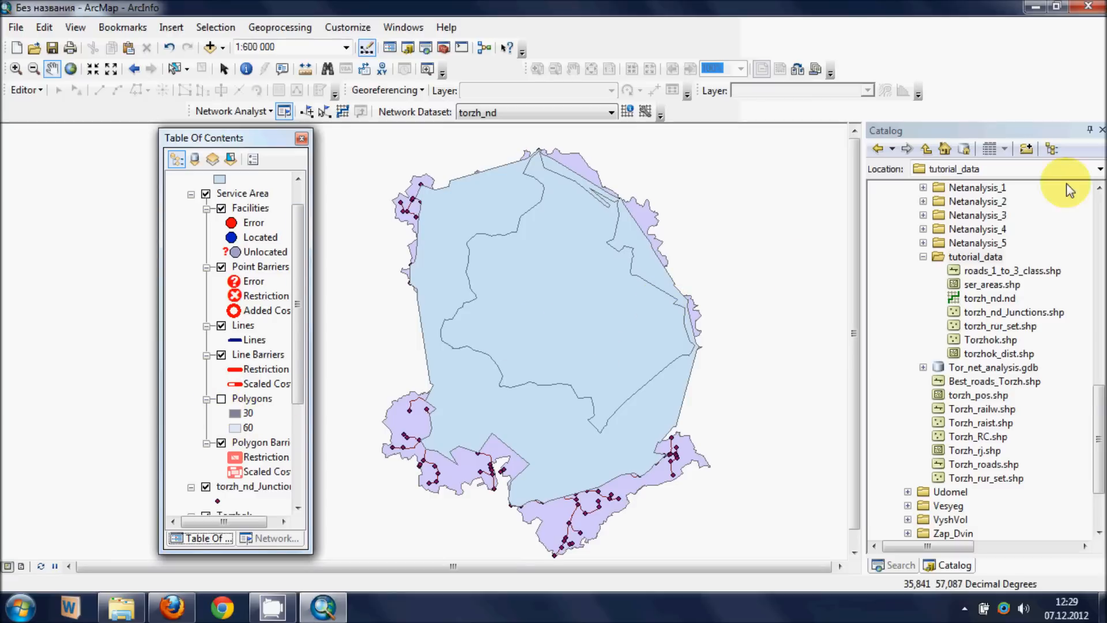
click(895, 565)
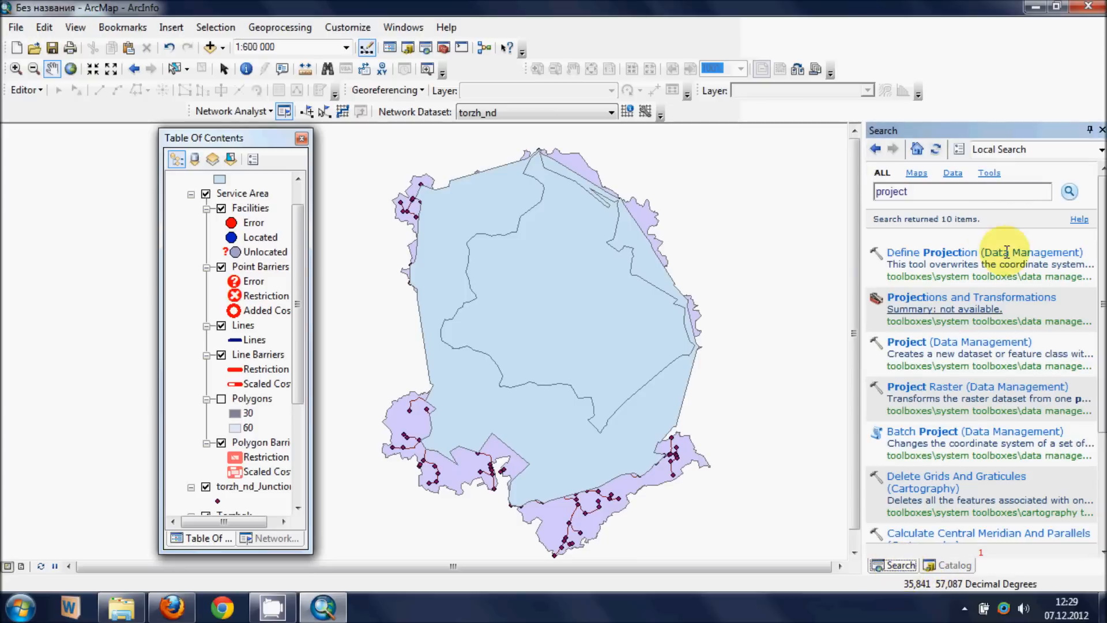
double_click(914, 194)
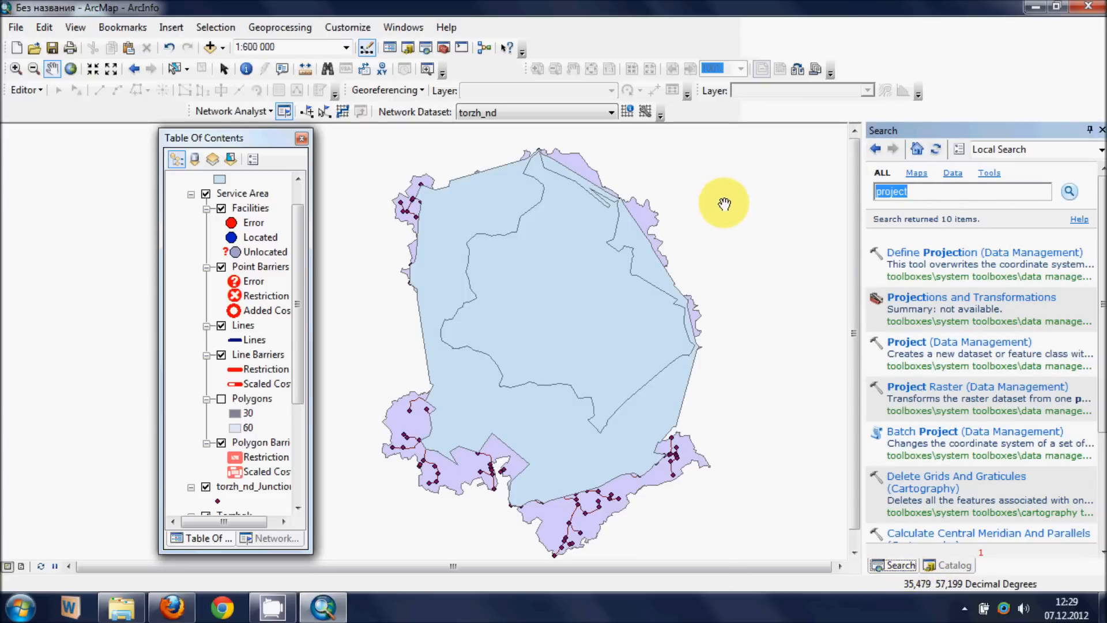
text(clip)
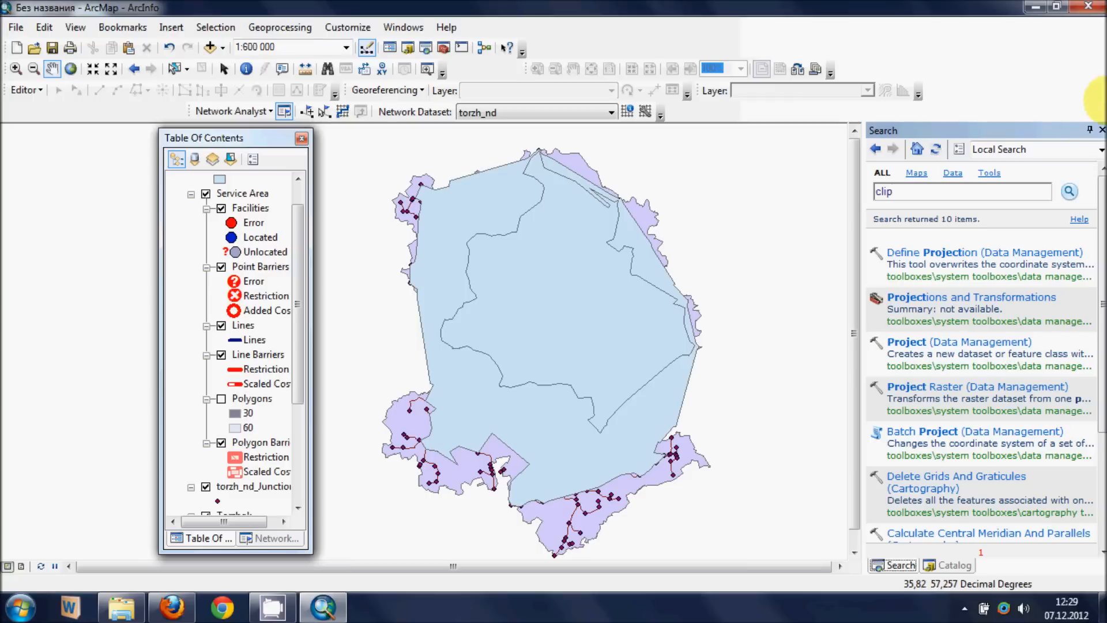
click(1068, 193)
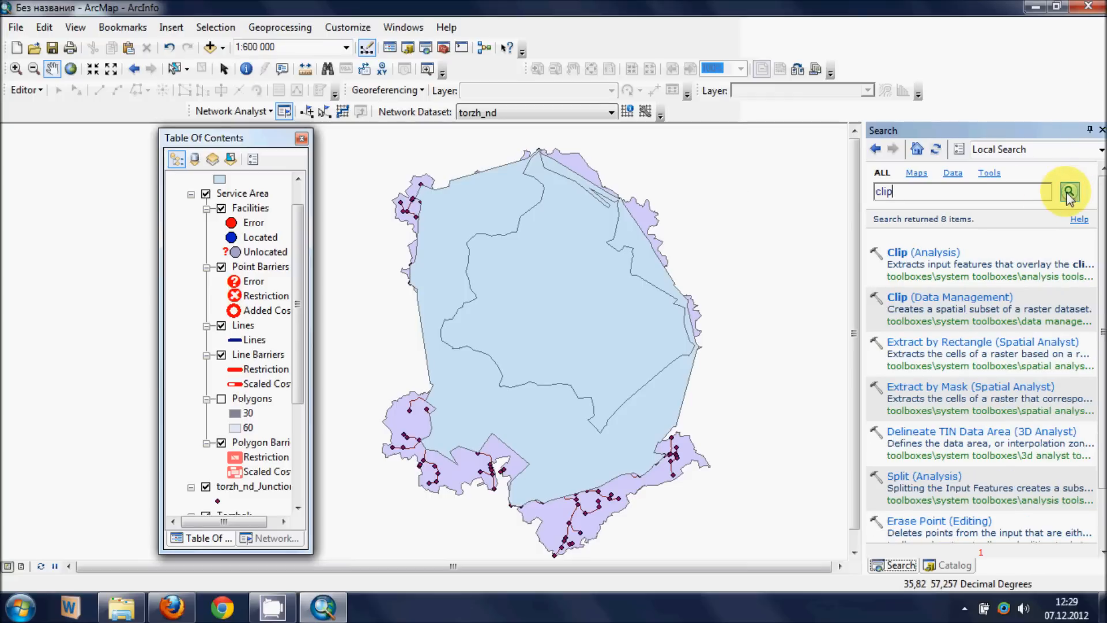
click(904, 254)
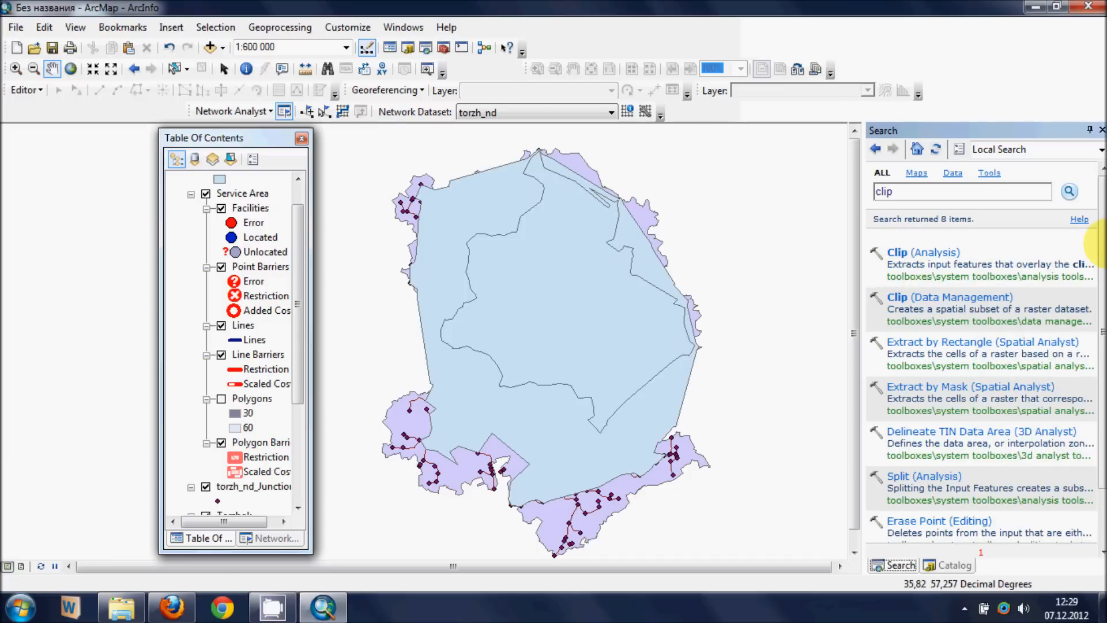
mouse_move(935, 261)
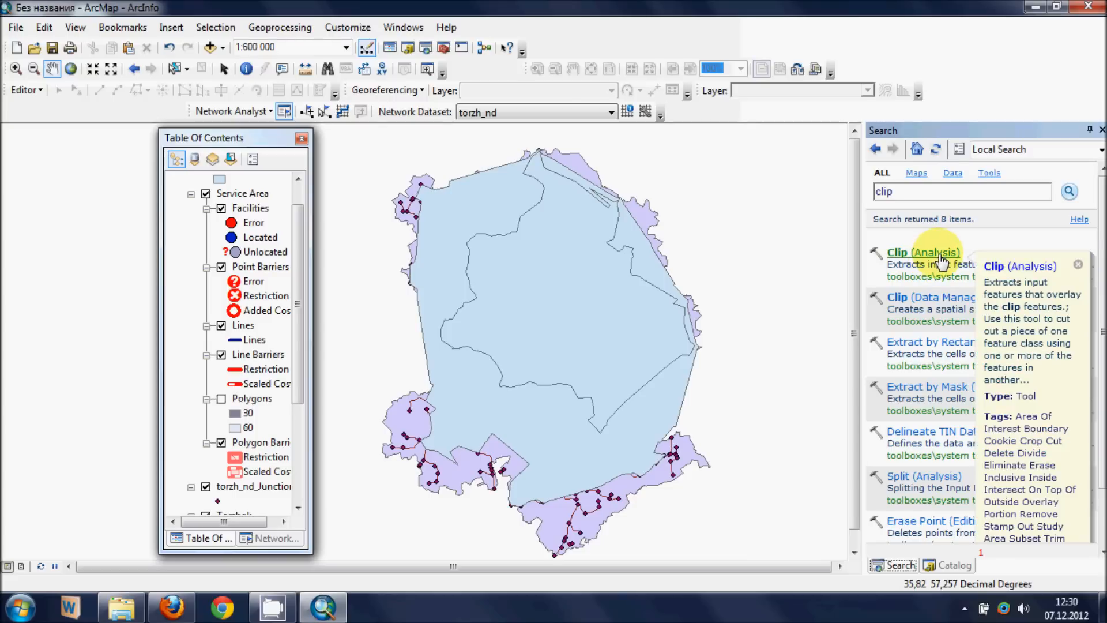
click(900, 257)
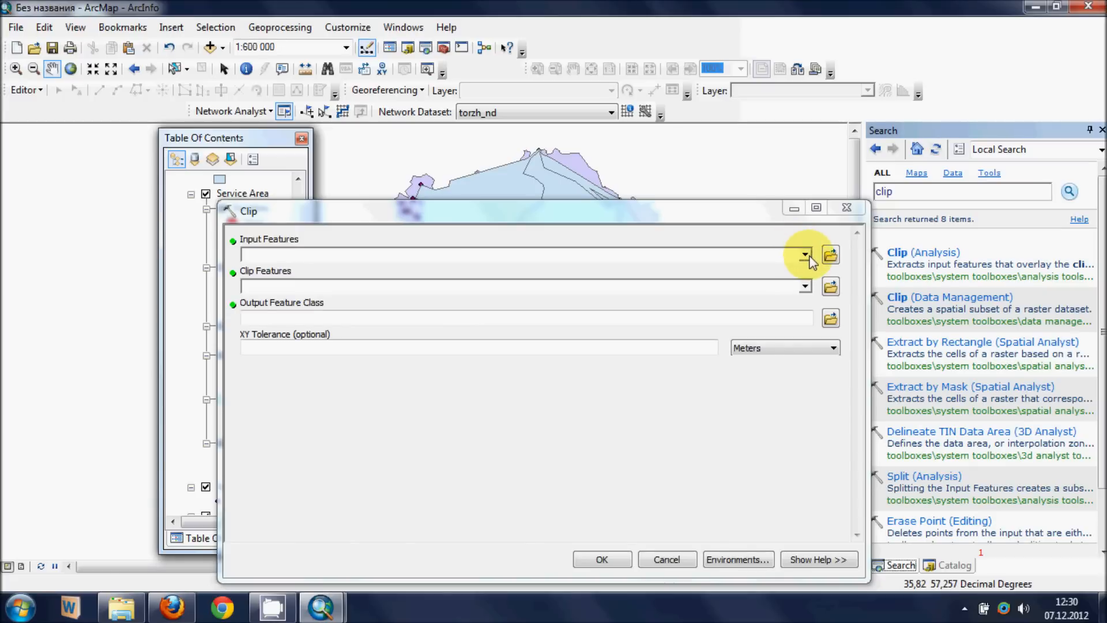
- Set ser_areas as the Clip input features and torzhok_dist as the clip features
click(807, 255)
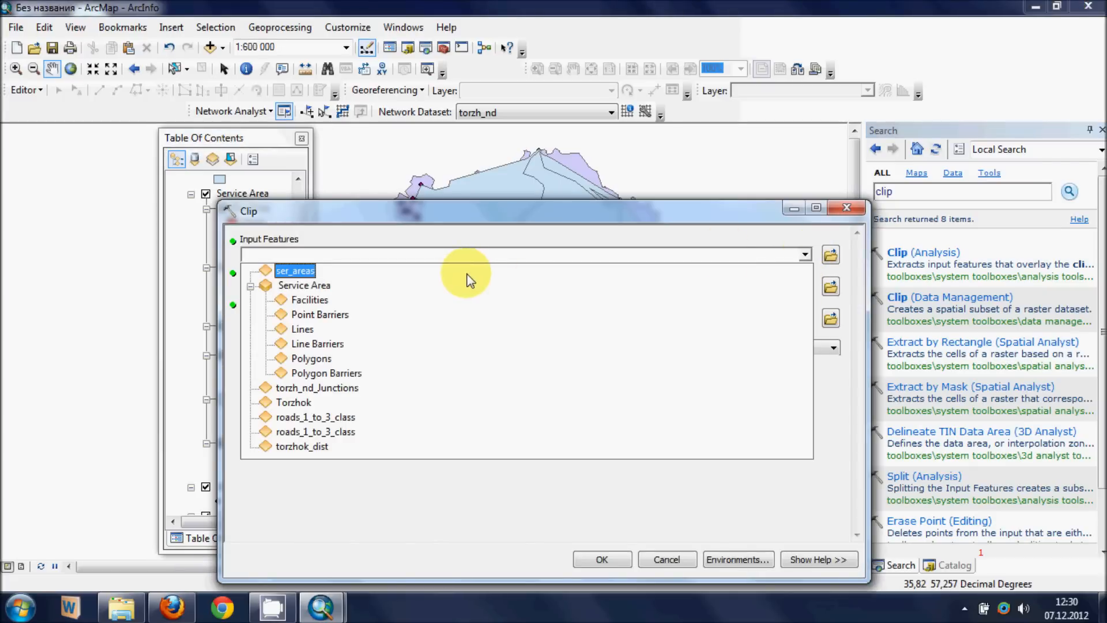
click(288, 272)
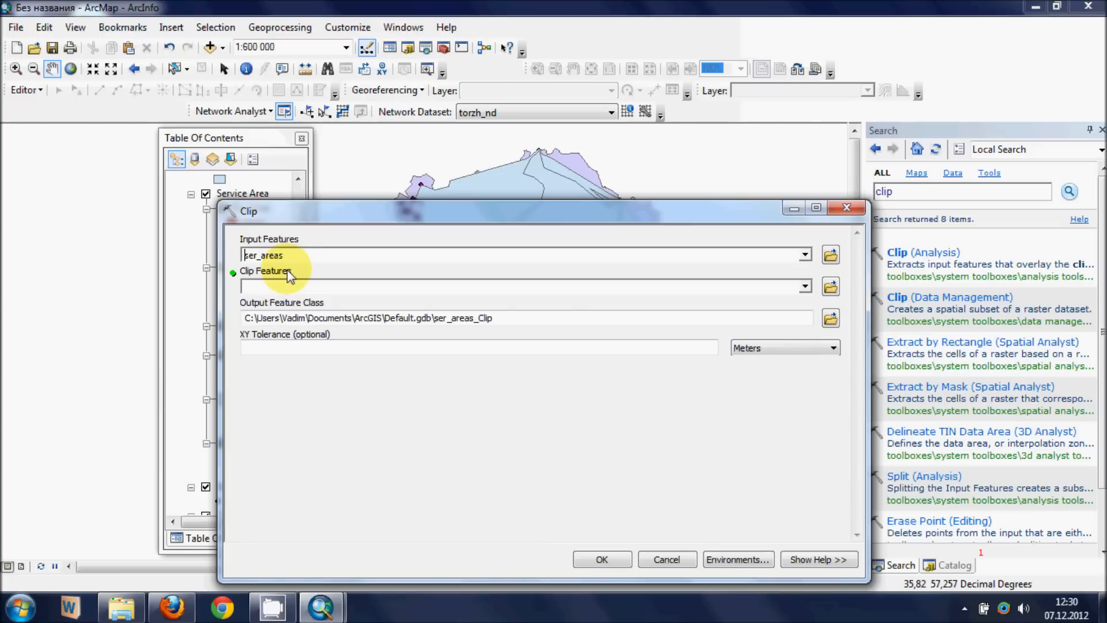
click(805, 288)
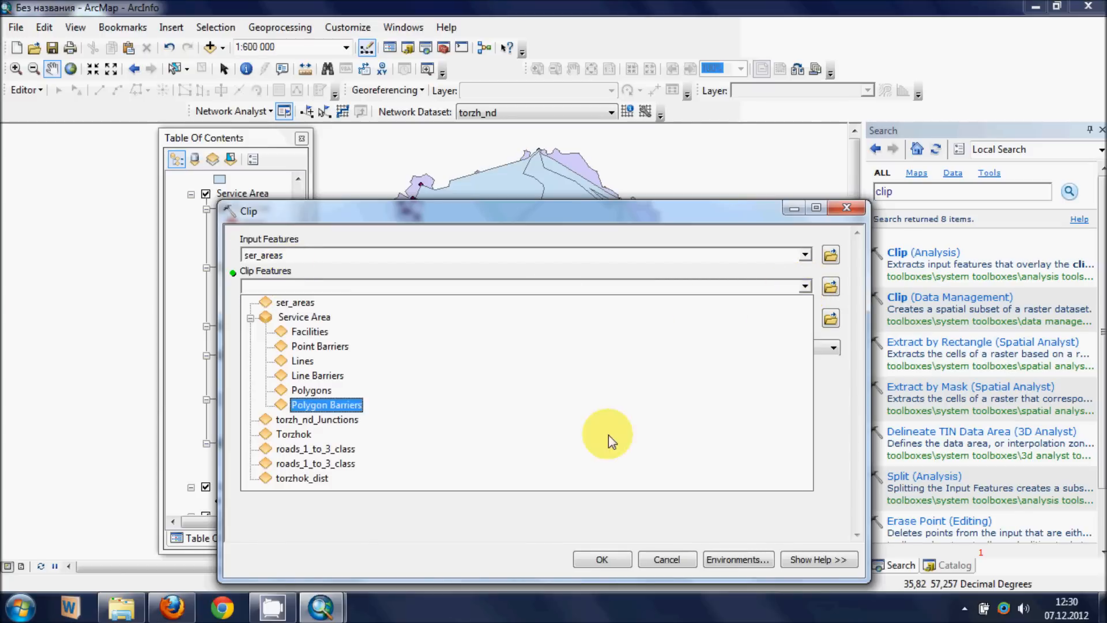
click(304, 479)
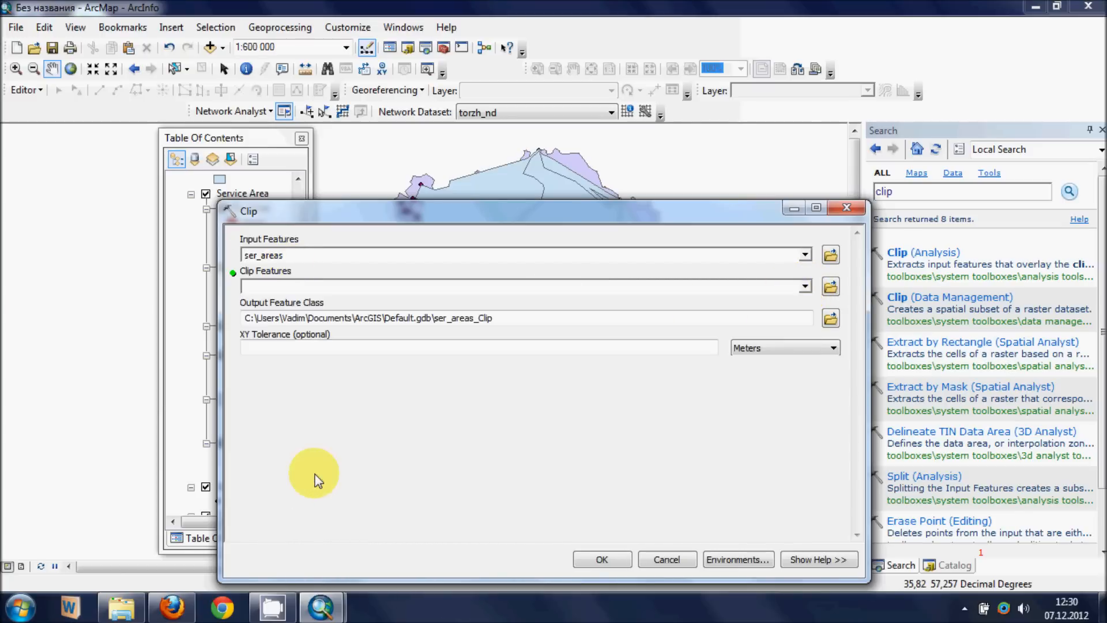
- Set the Clip output to clipped_ser_areas in the tutorial_data folder and run the tool
click(836, 322)
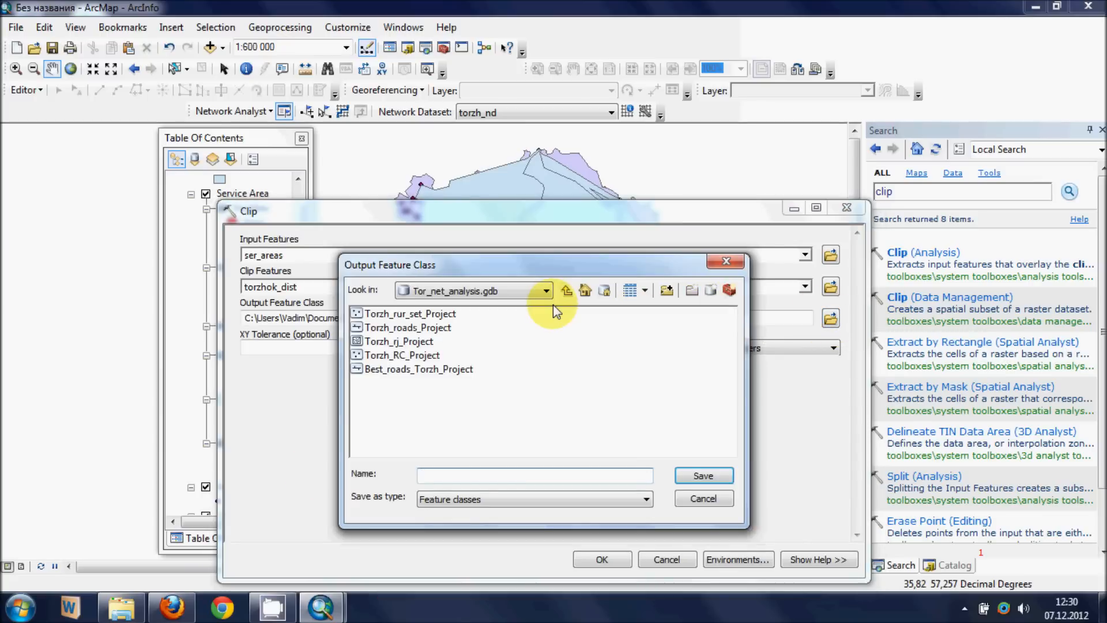
click(566, 292)
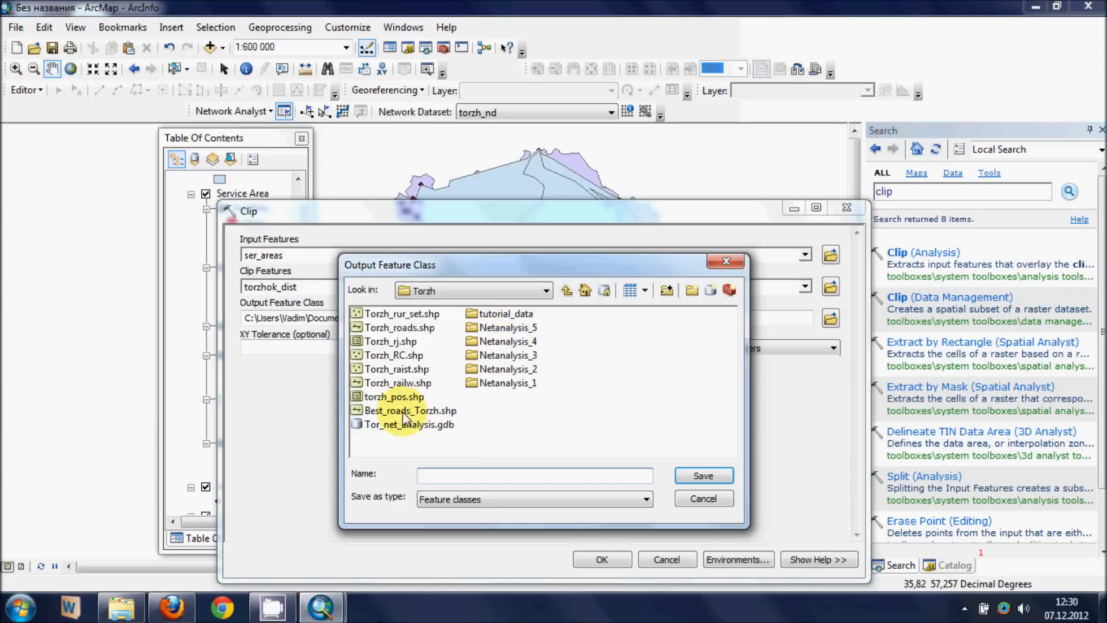
double_click(522, 315)
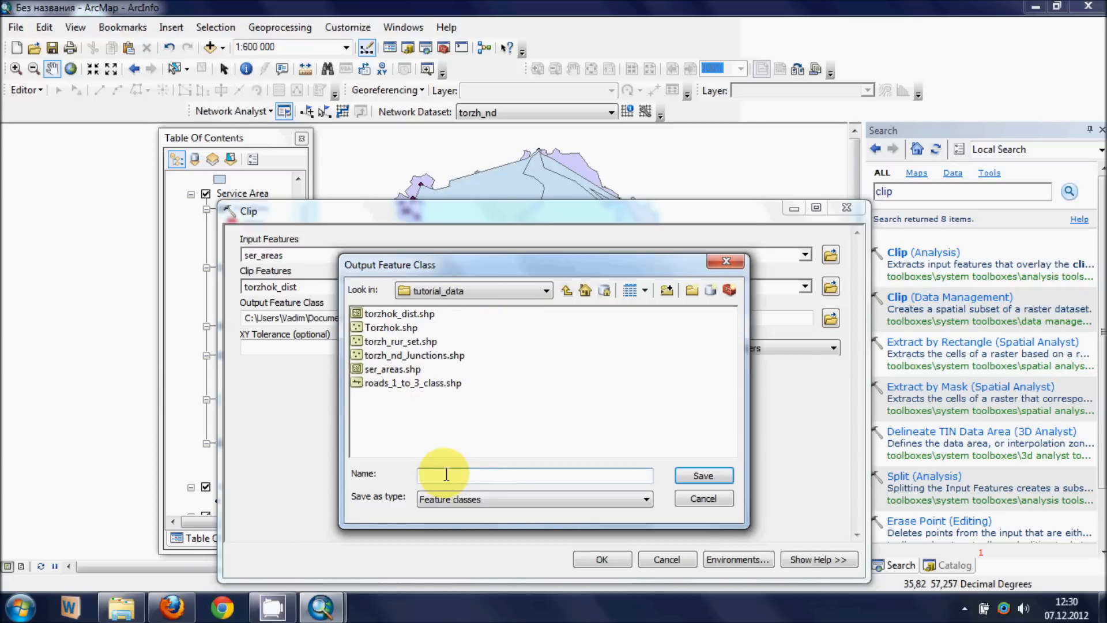
text(clipped_se)
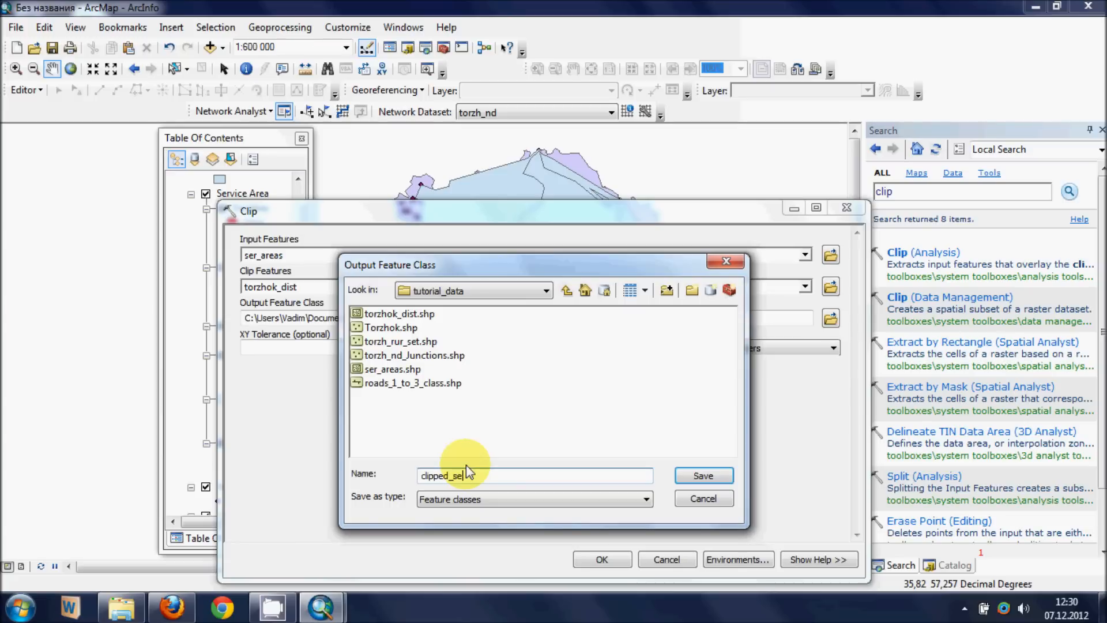
text(r_areas)
click(729, 484)
click(602, 559)
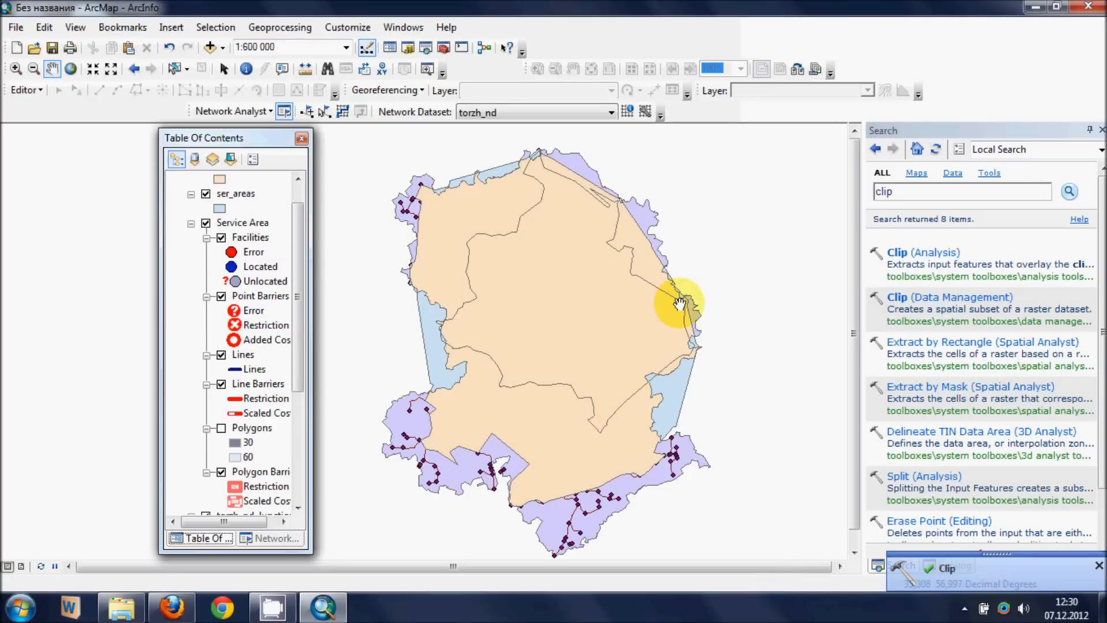
- Hide the unclipped ser_areas layer to inspect the clipped polygons against the district boundary
mouse_move(573, 346)
mouse_down()
mouse_move(591, 315)
mouse_move(584, 345)
mouse_up()
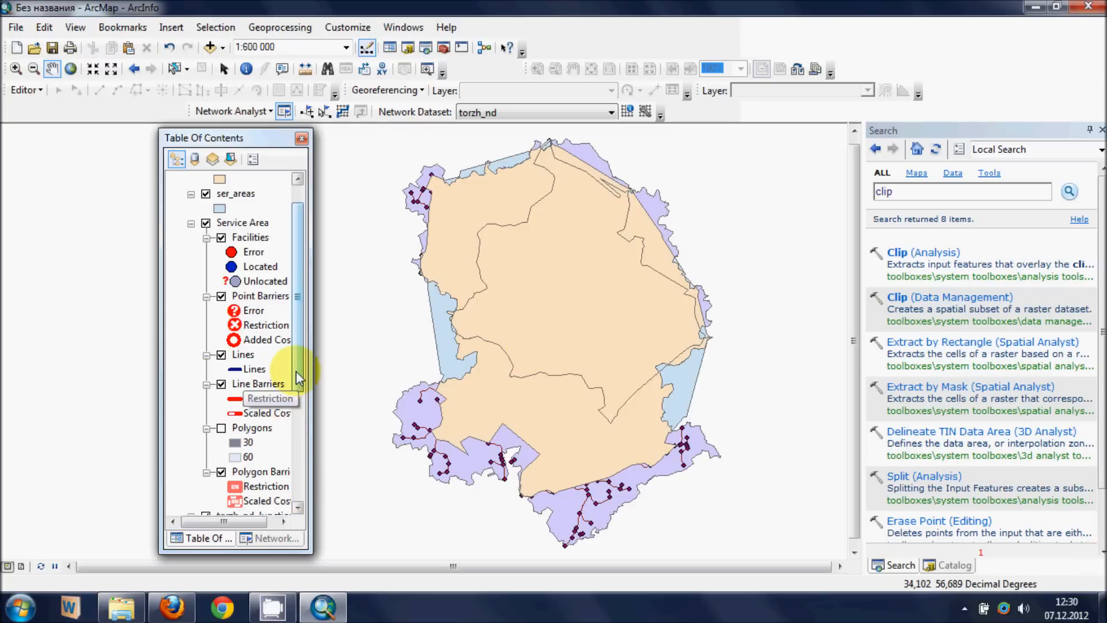
drag(299, 378, 305, 497)
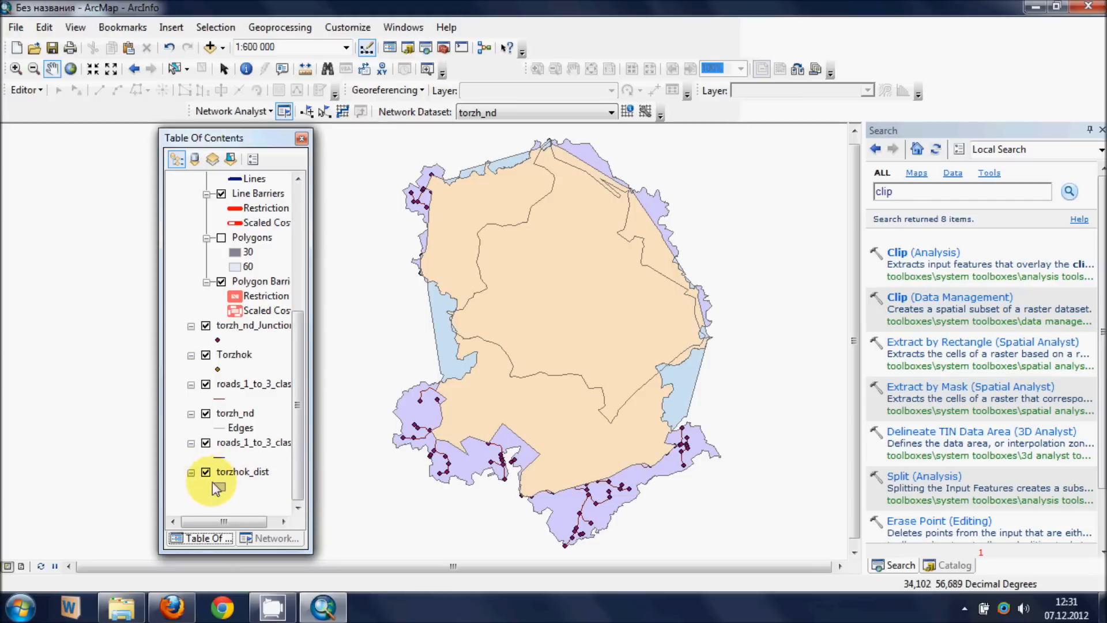
drag(302, 386, 321, 247)
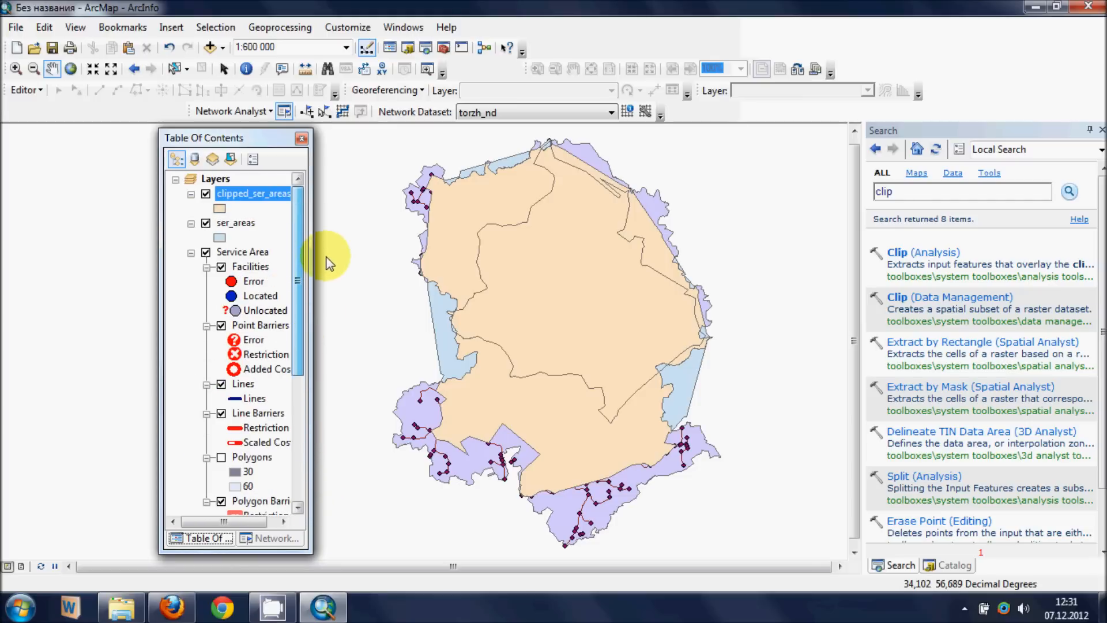
click(206, 224)
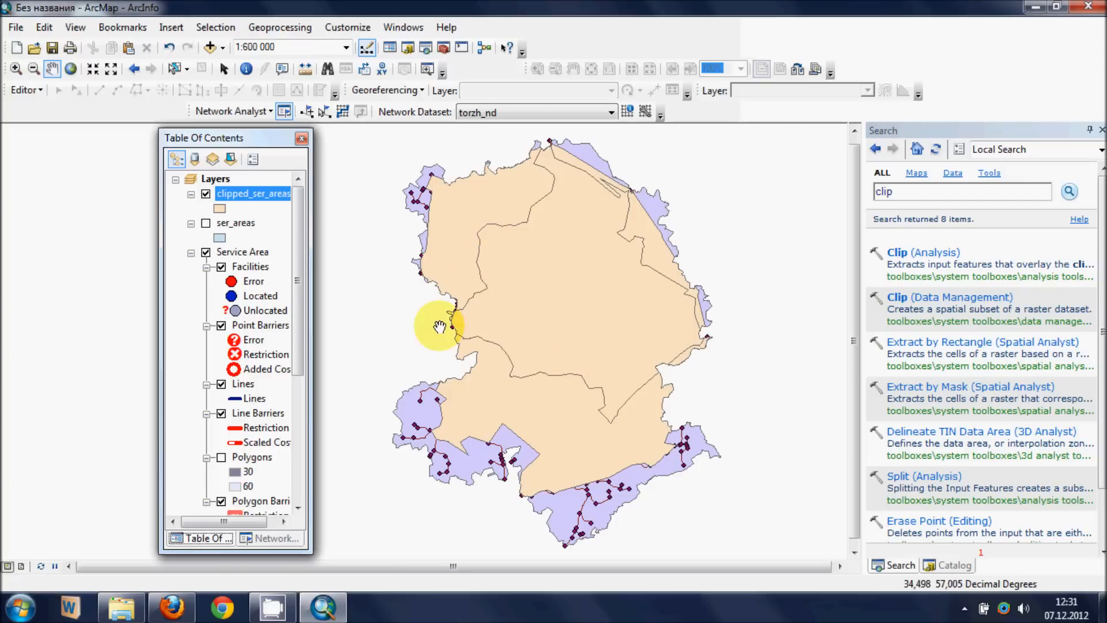
- Hide the clipped_ser_areas layer and show the Service Area's Polygons sublayer again
drag(303, 361, 306, 435)
drag(239, 451, 262, 434)
drag(296, 385, 306, 265)
click(206, 193)
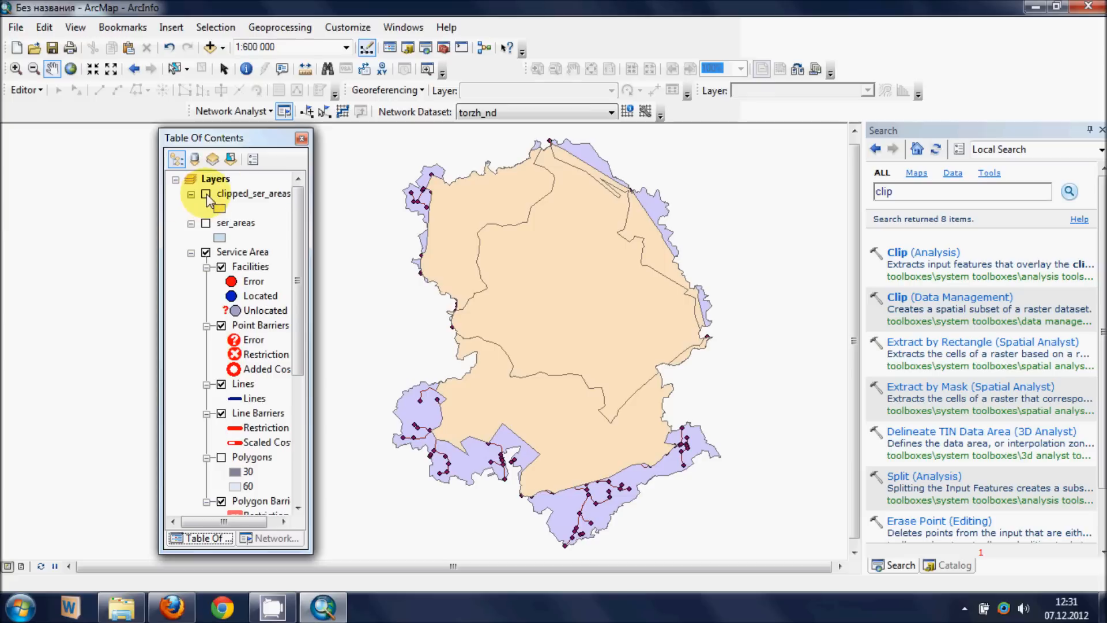
click(221, 458)
scroll(617, 252, up, 1)
scroll(618, 262, down, 2)
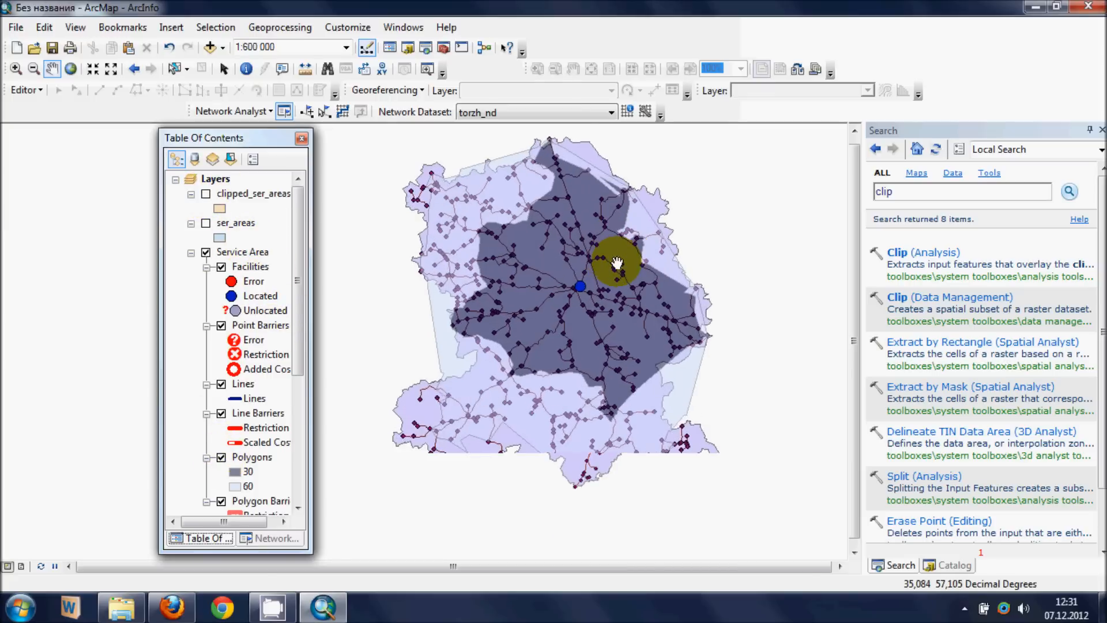
scroll(617, 262, up, 1)
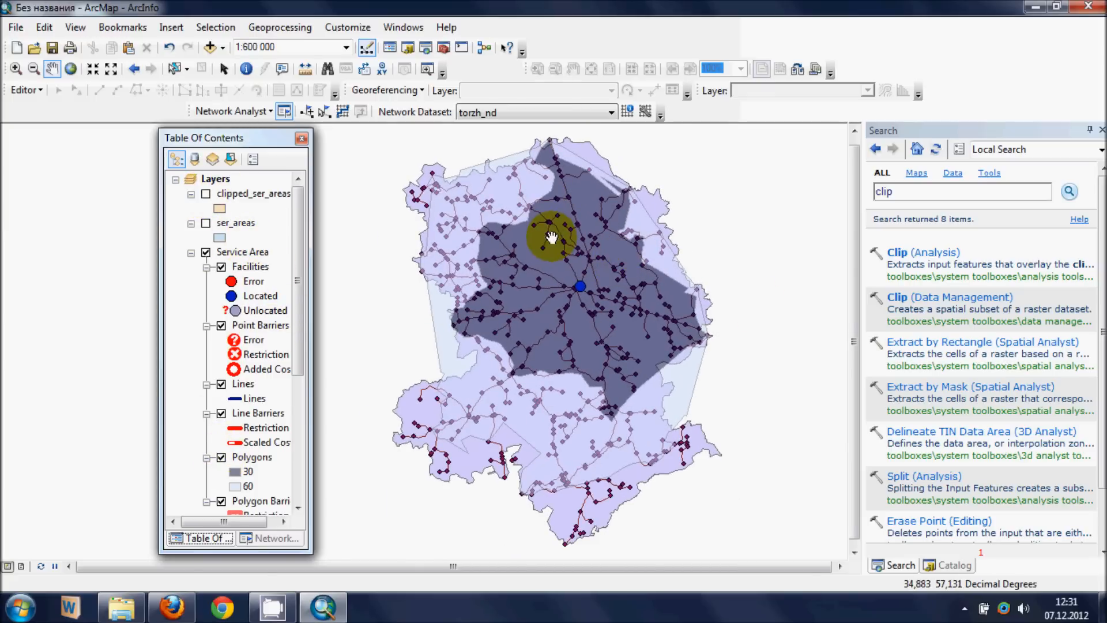